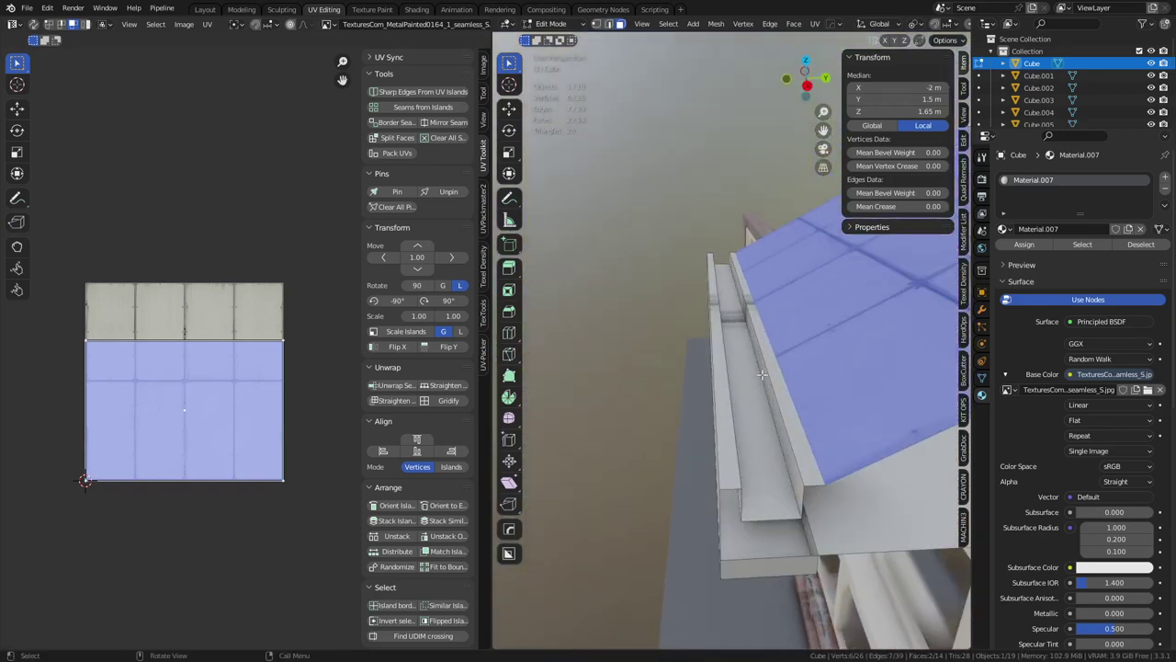
- Select the long gutter faces along the roof's eave and unwrap their UVs
click(728, 325)
middle_drag(773, 424, 788, 455)
shift+click(794, 420)
shift+click(793, 447)
shift+click(839, 405)
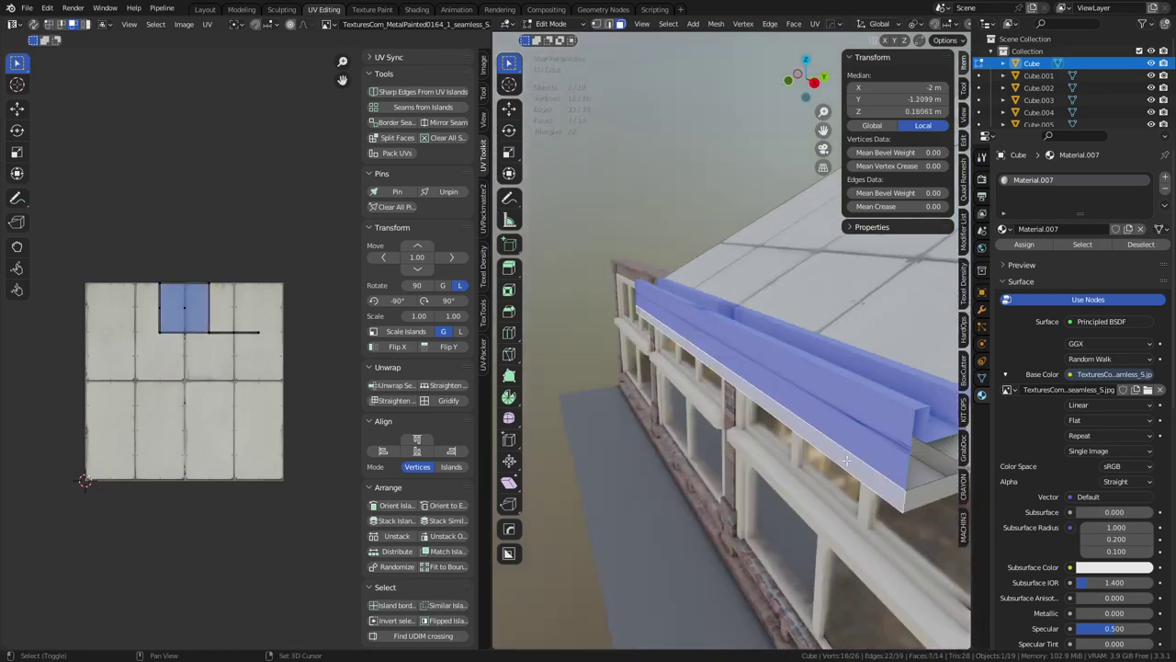
middle_drag(839, 405, 808, 372)
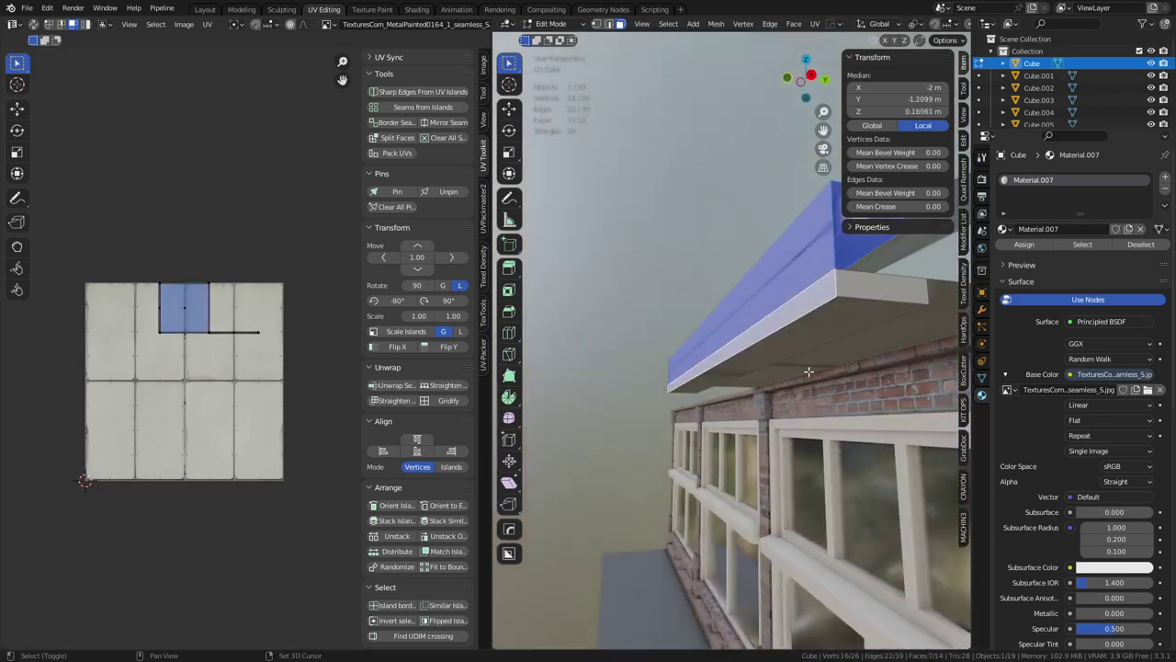
shift+click(765, 352)
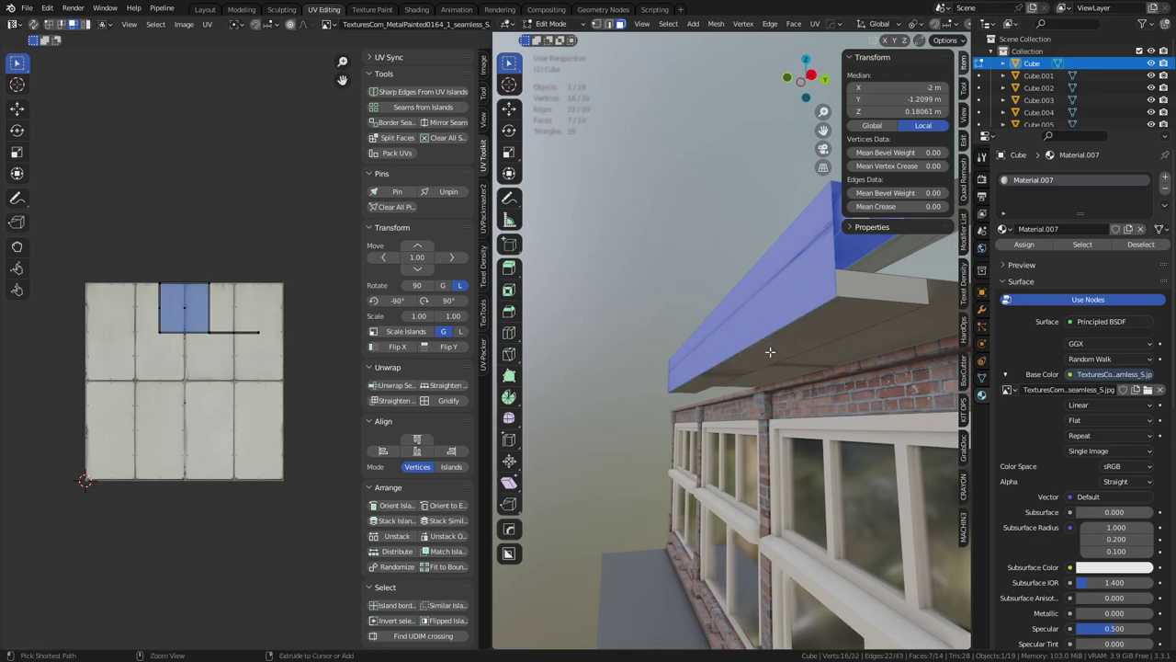
key(u)
click(763, 359)
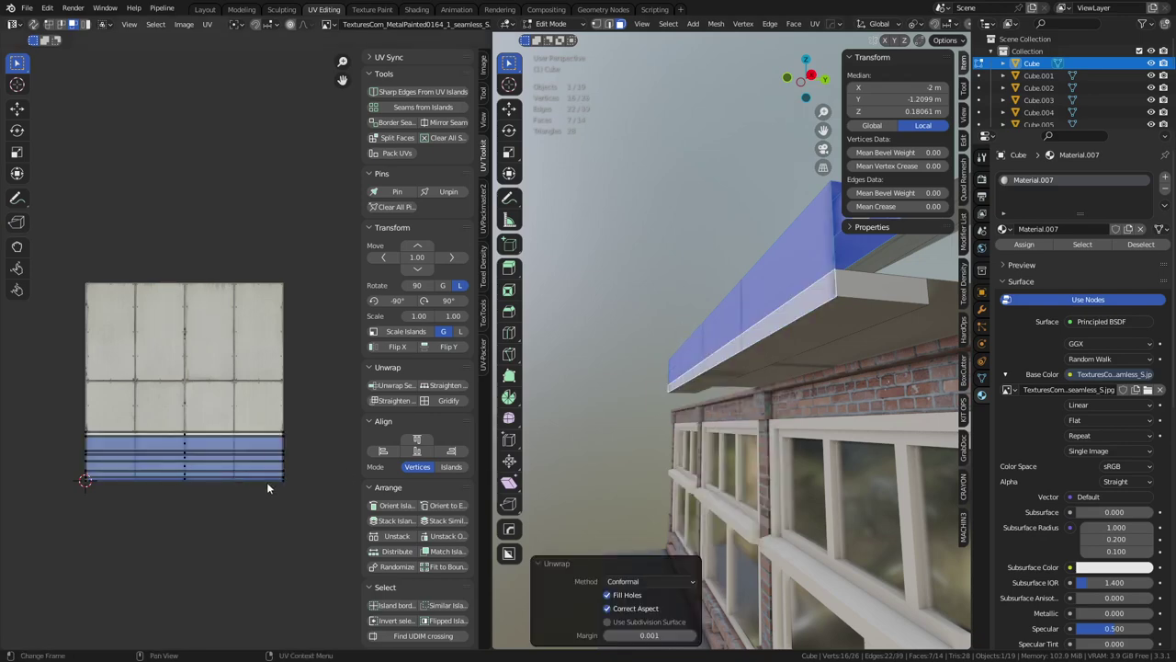
- Move the gutter UV strips up over the texture's middle seam and rotate them by 90 degrees
key(g)
click(327, 393)
text(r)
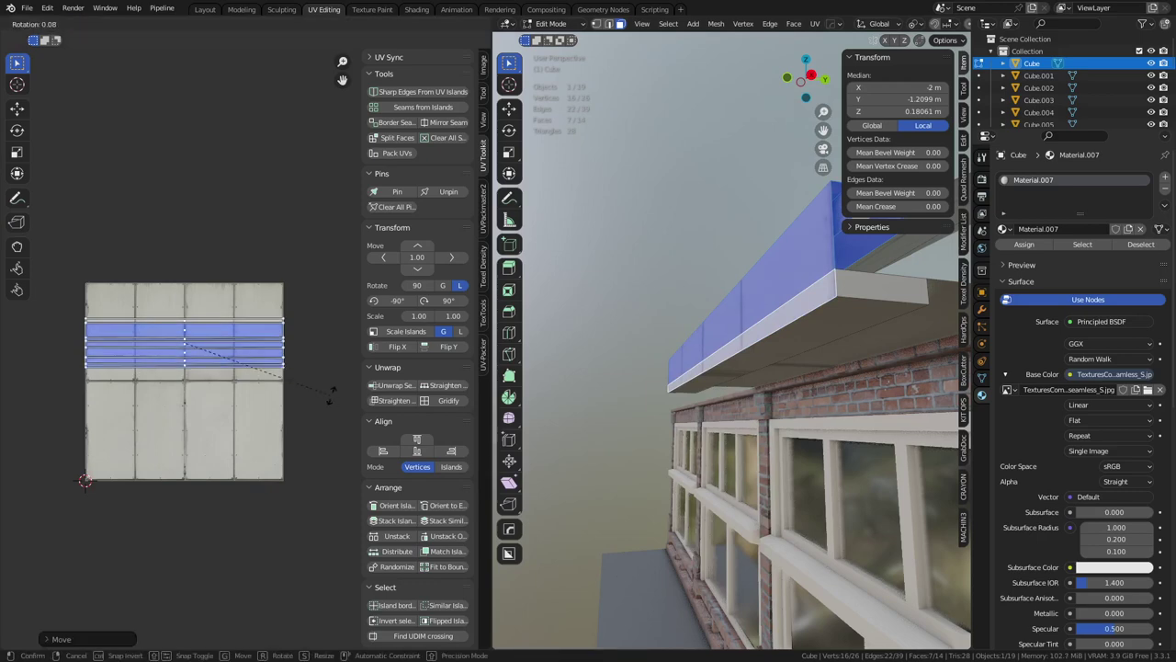
text(90)
key(Return)
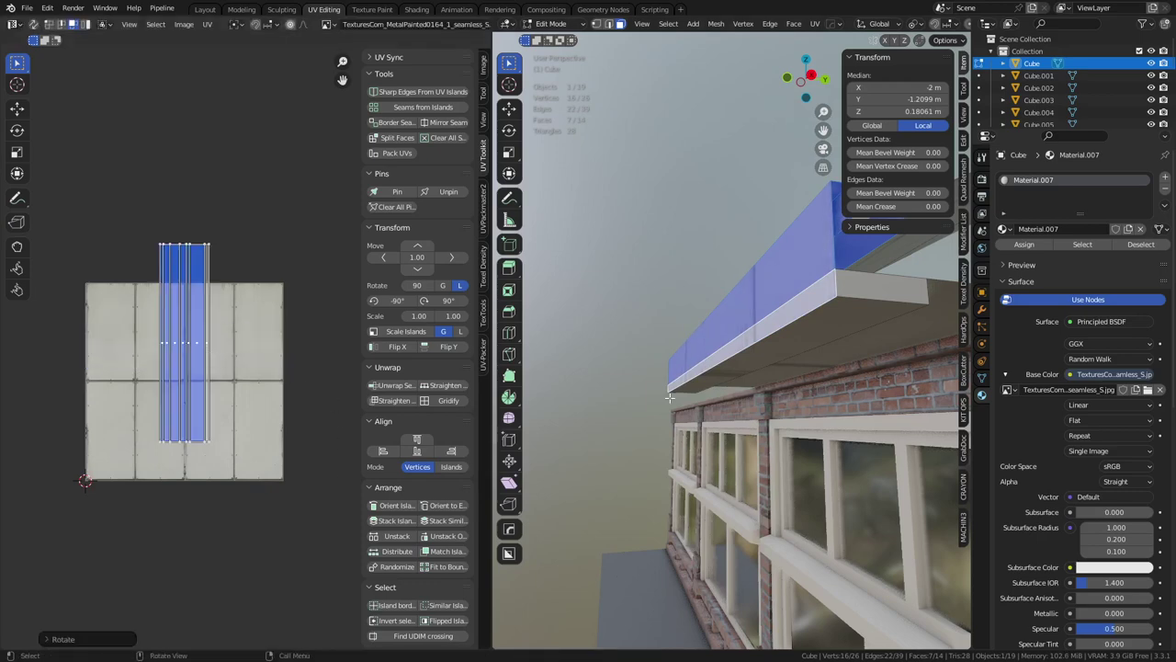
- Rotate the UVs of the two sloped roof faces by 90 degrees and fit them to the UV bounds
middle_drag(833, 346, 755, 351)
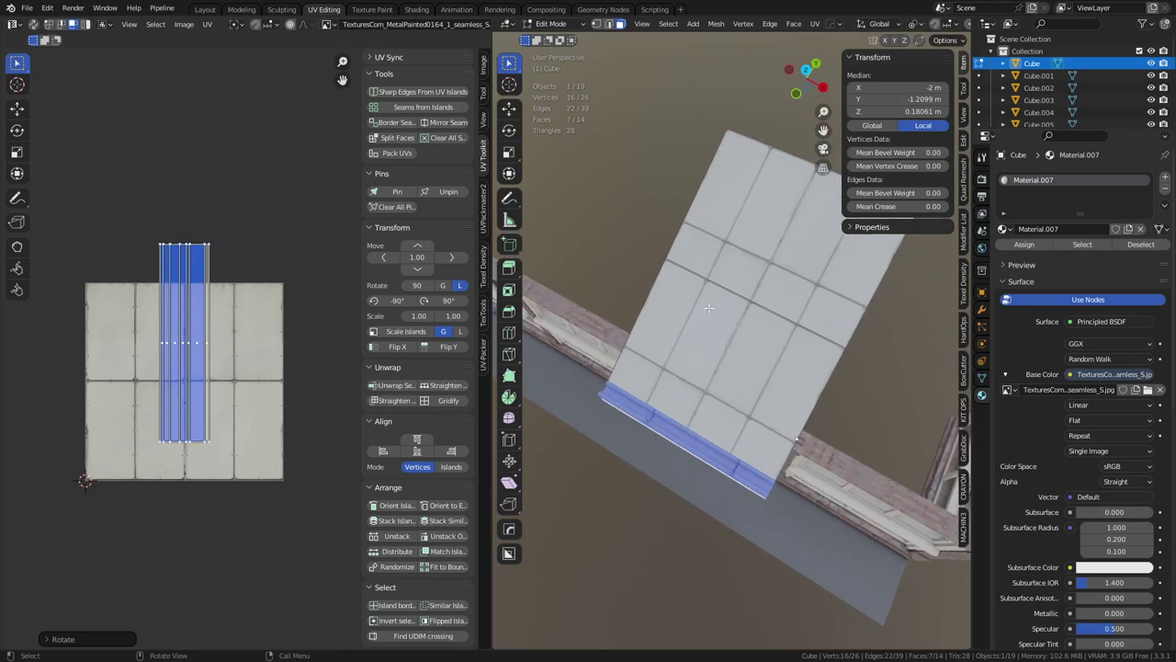
click(759, 355)
shift+click(755, 245)
text(r)
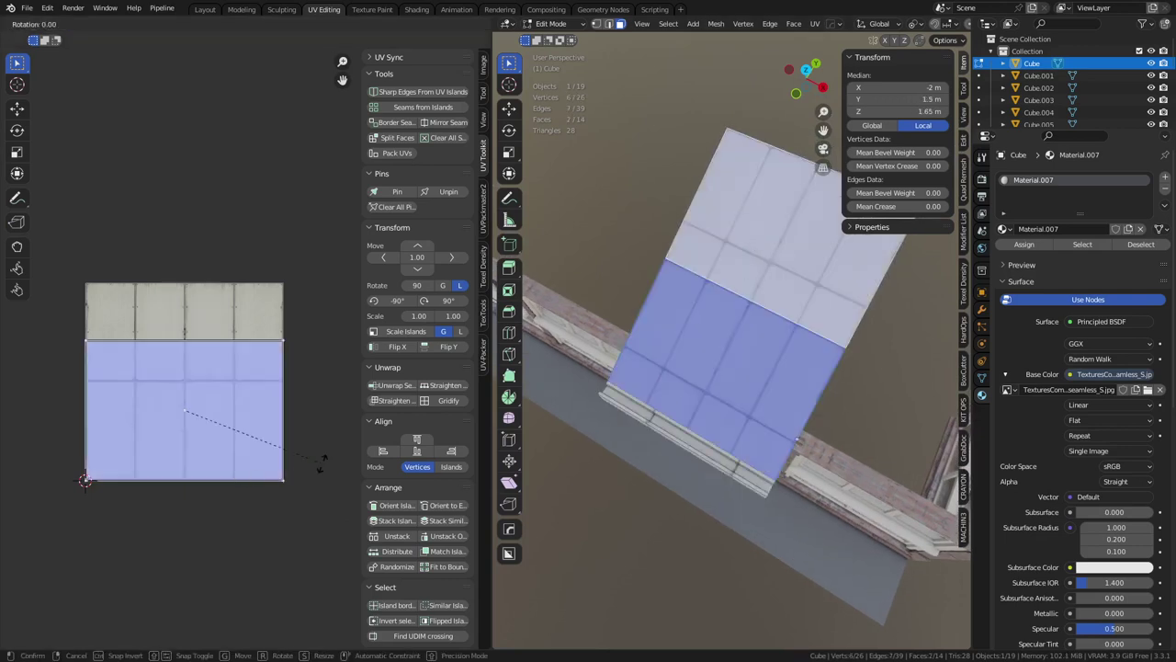
text(90)
key(Return)
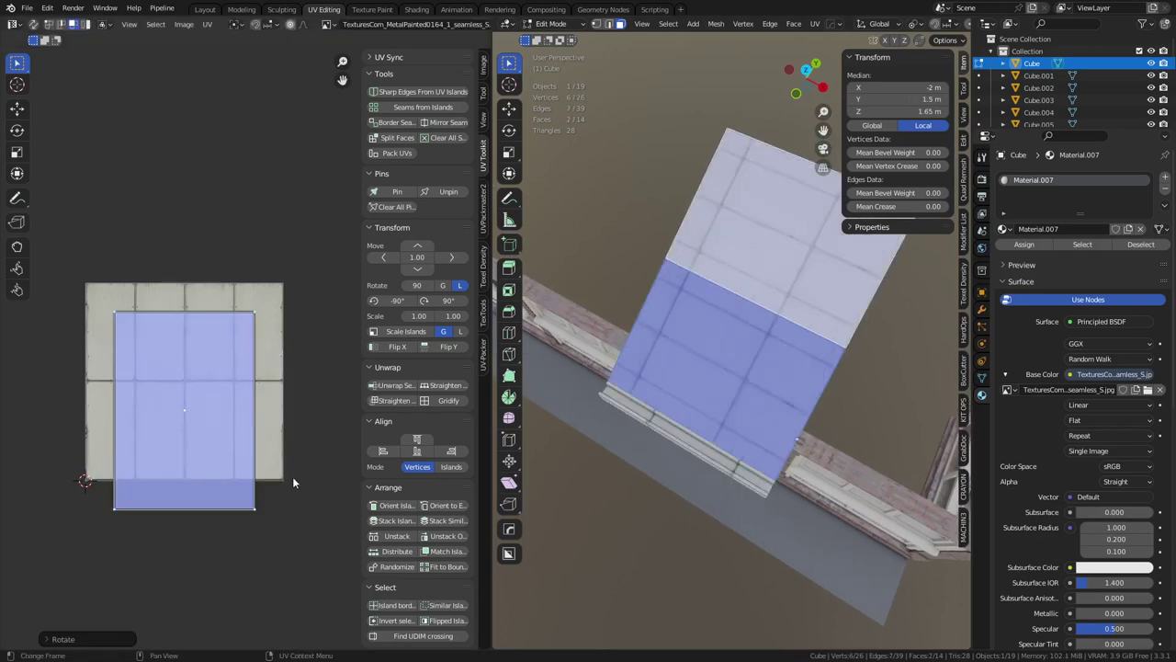
click(447, 567)
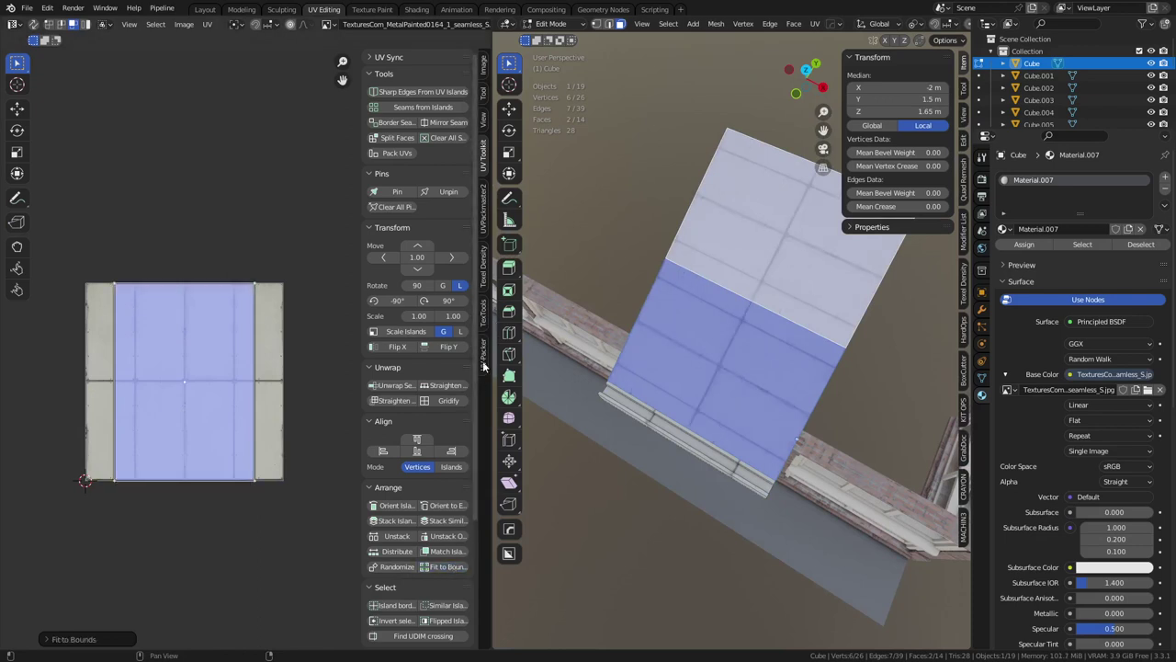
- Scale the roof faces' UVs along X until they span only the two middle panel columns, and return to Object Mode
click(483, 320)
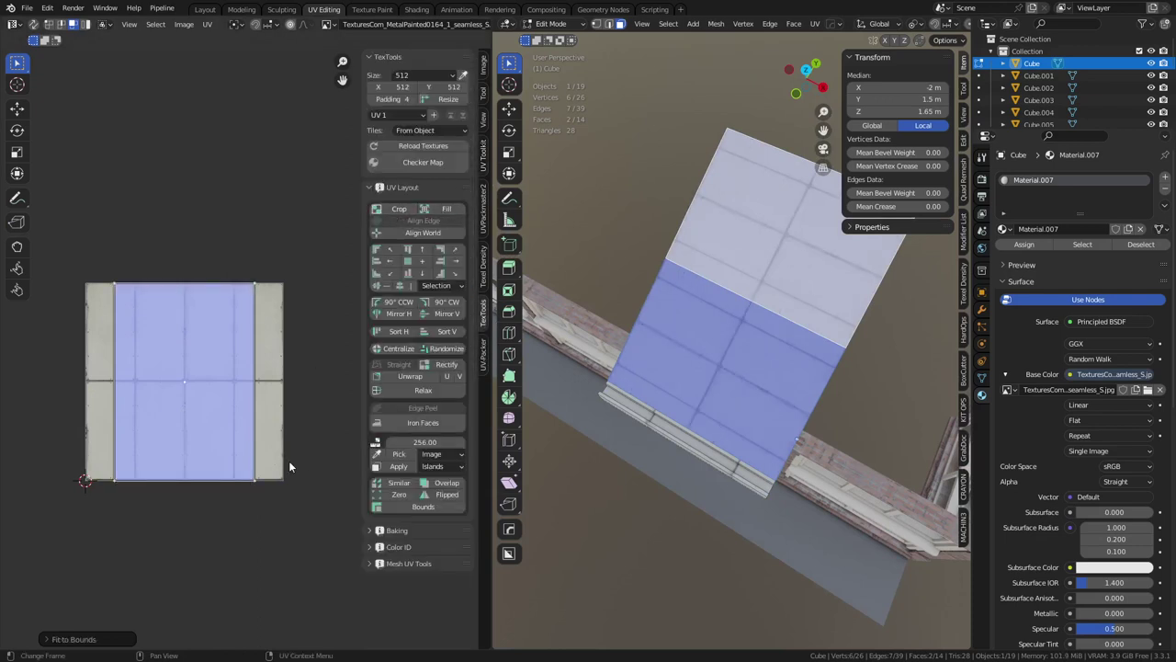
key(s)
key(x)
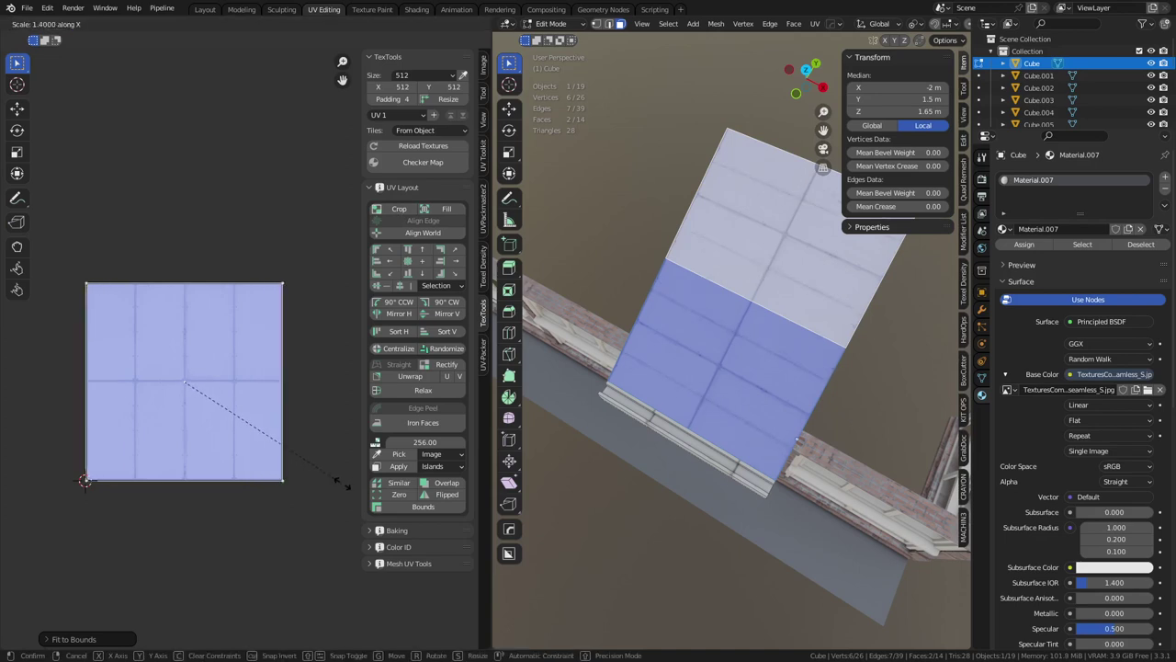
click(341, 484)
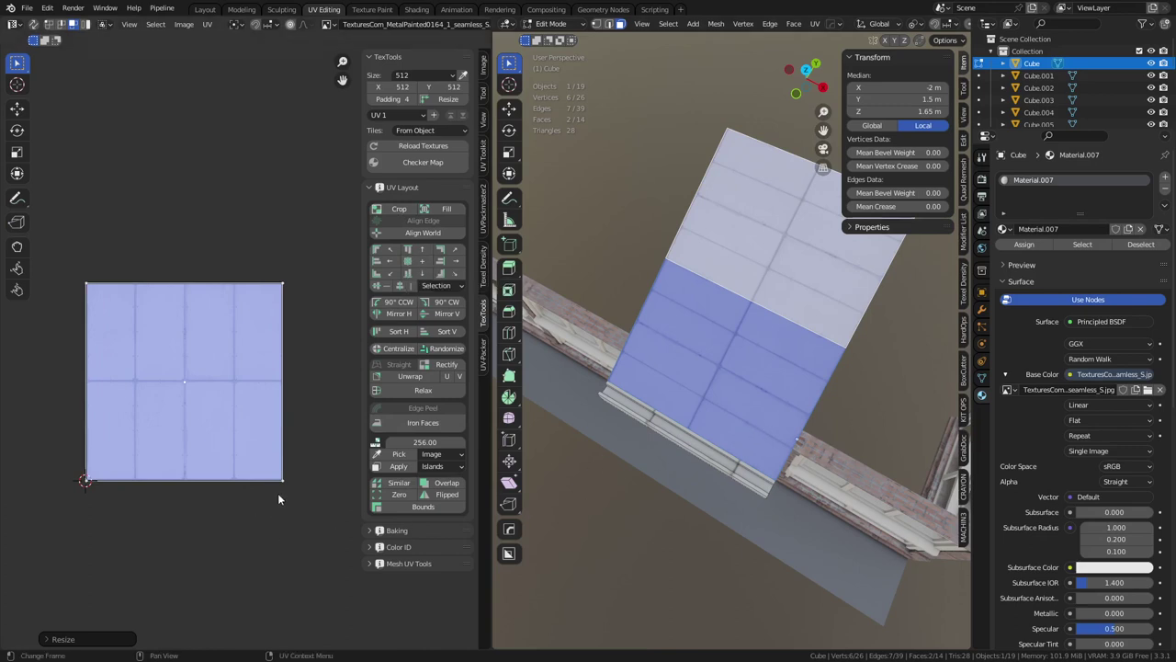
key(s)
key(x)
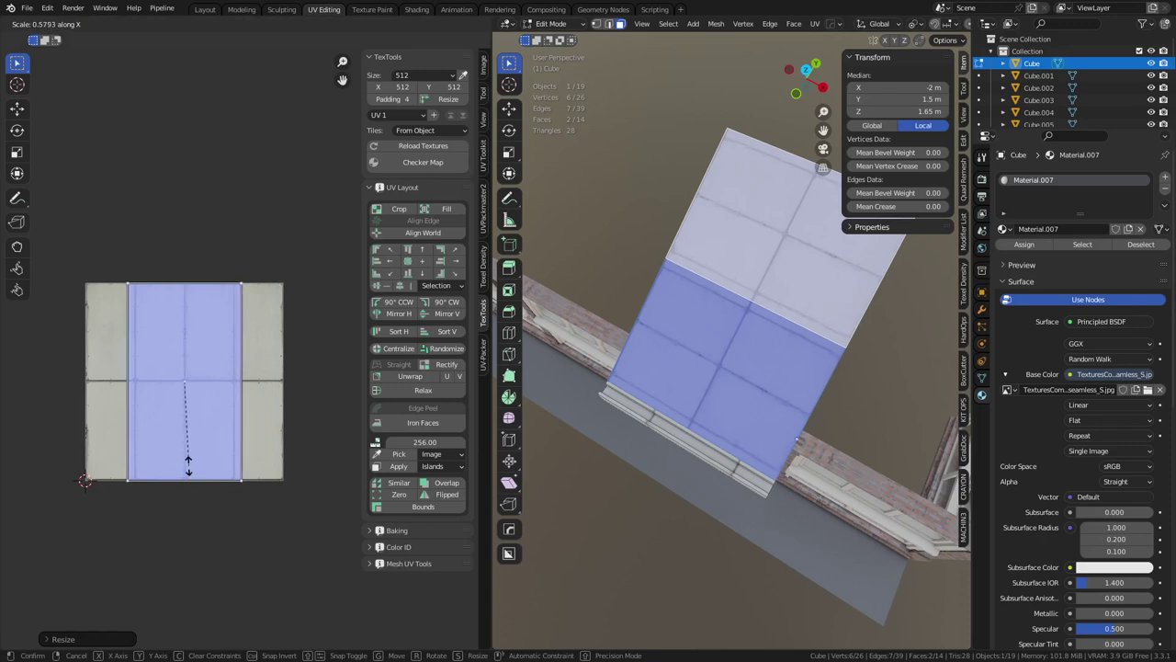
click(193, 392)
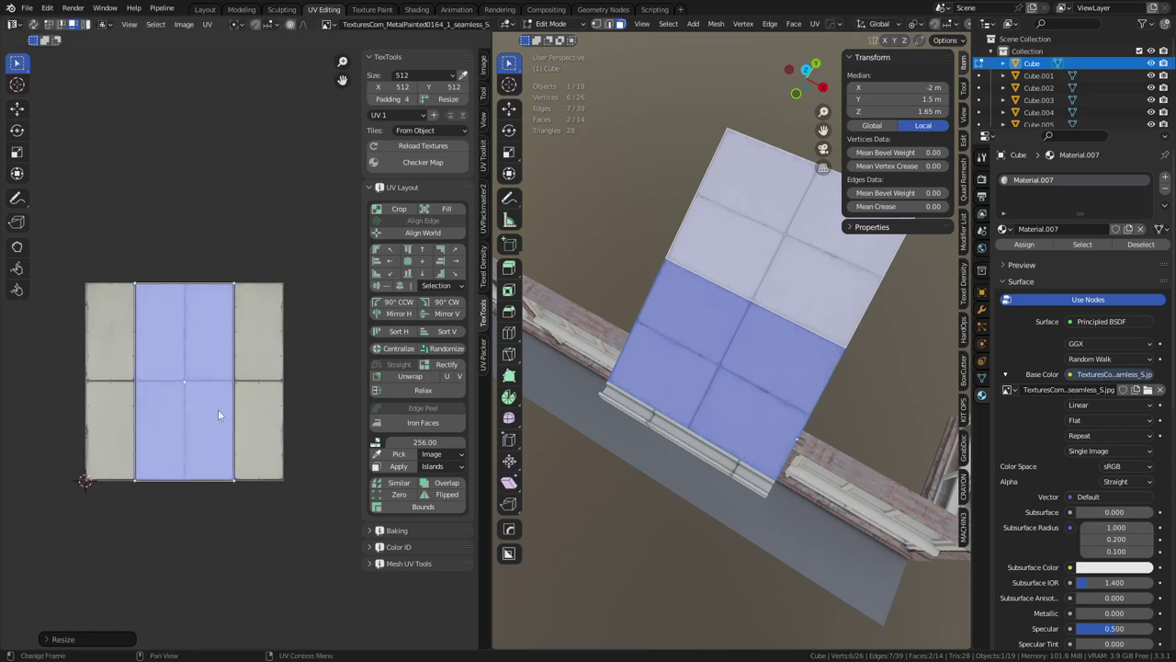
key(Tab)
- Examine the panel seams on the roof up close and the gutter texture from an angle
click(654, 377)
middle_drag(744, 390, 737, 332)
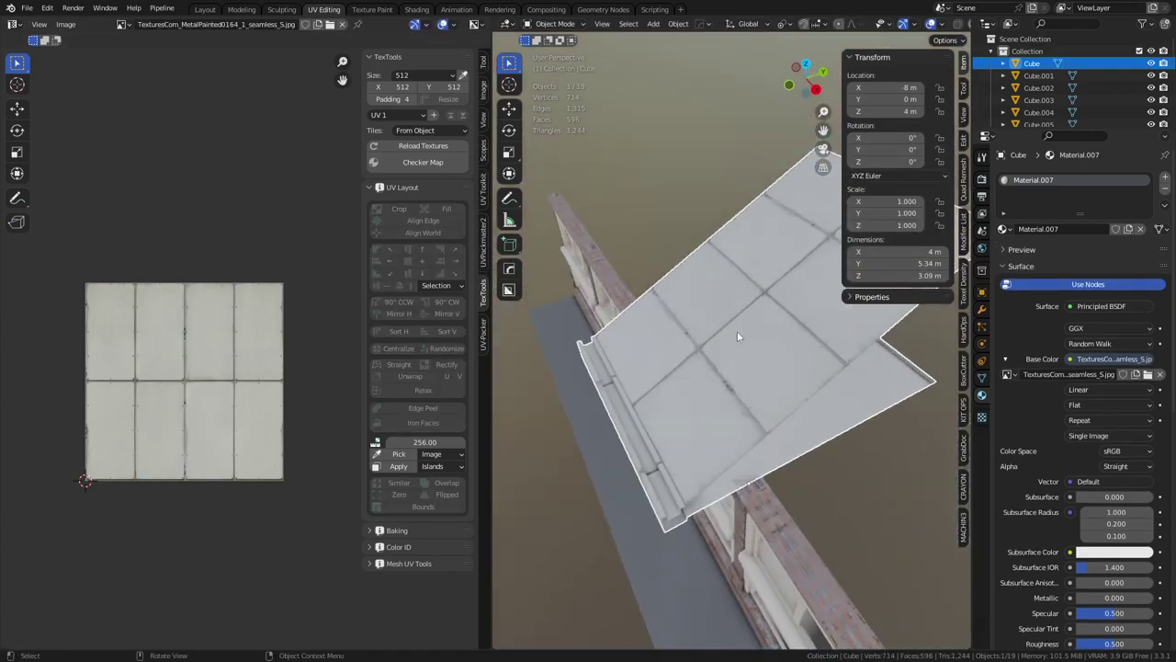
scroll(737, 331, up, 5)
shift+middle_drag(815, 324, 734, 277)
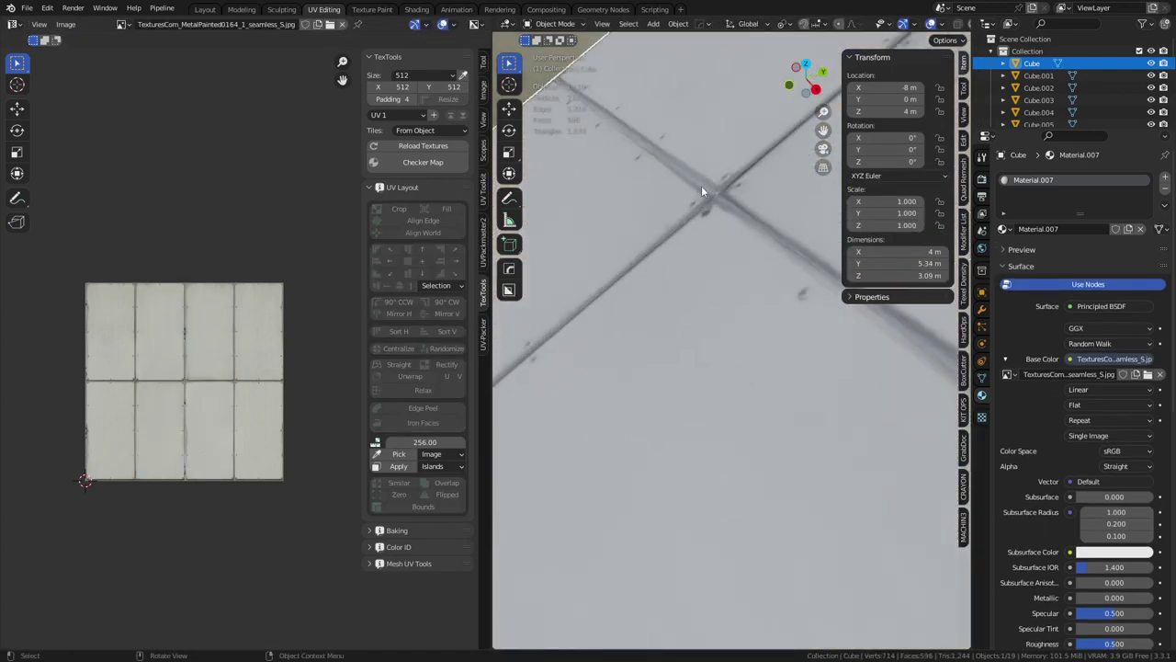
scroll(698, 405, down, 5)
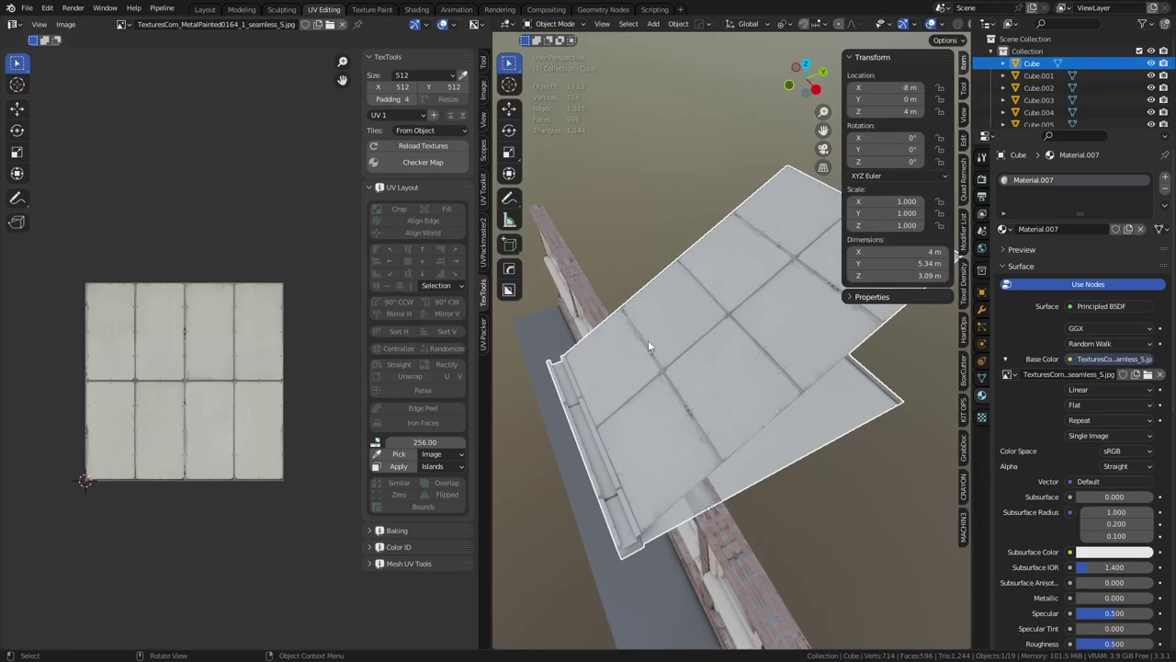
middle_drag(648, 340, 719, 421)
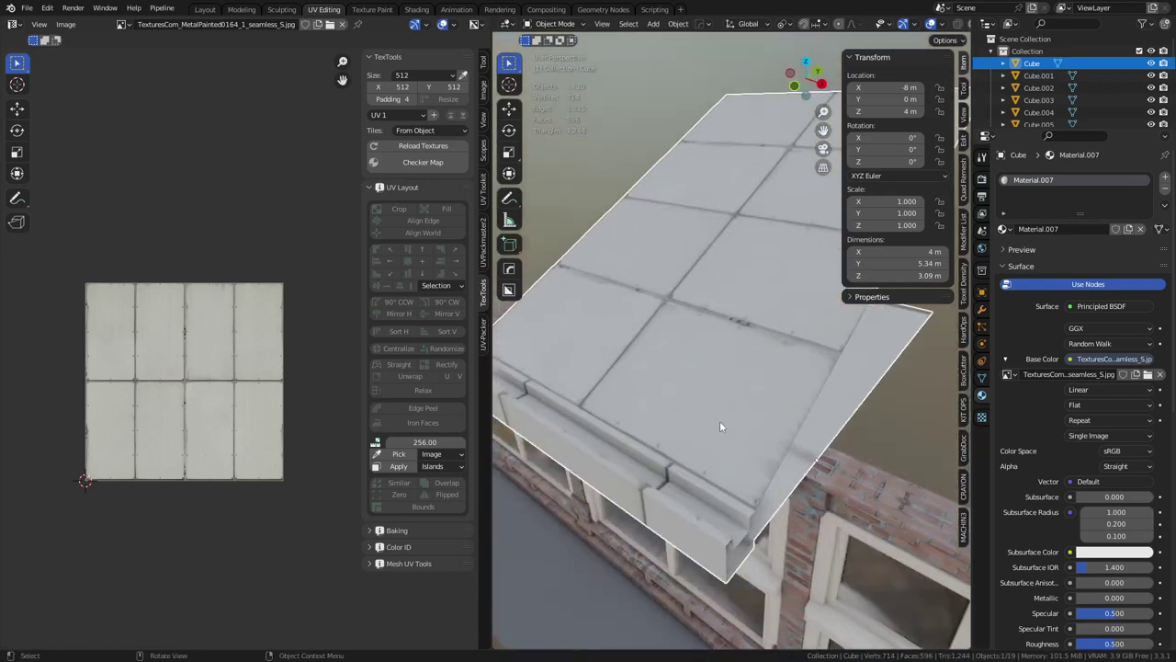
- In the Shading workspace, move the image texture node away and insert a MixRGB node between it and the Principled BSDF
click(416, 10)
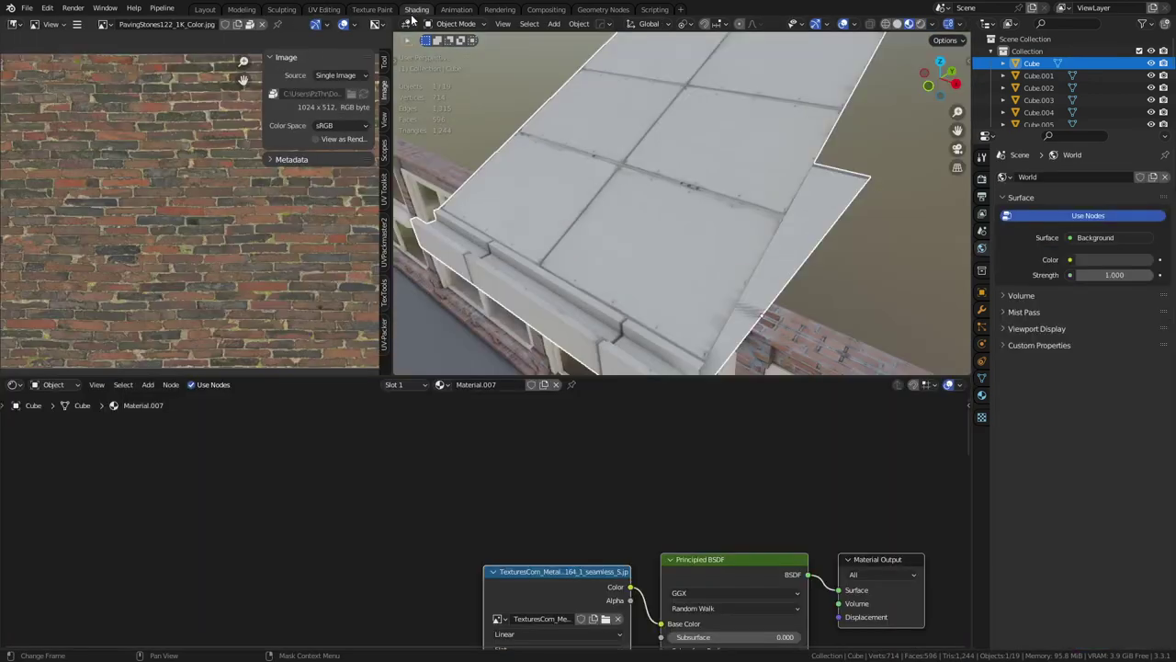
scroll(707, 340, down, 5)
drag(555, 571, 106, 456)
middle_drag(334, 529, 473, 451)
key(shift+a)
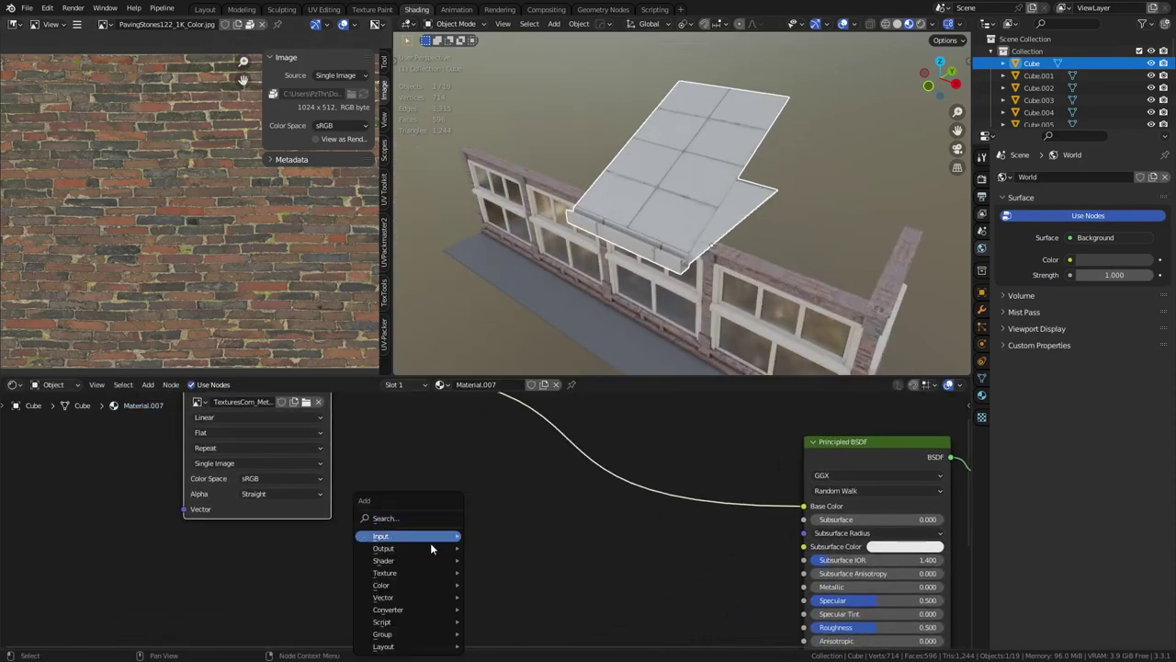
mouse_move(394, 585)
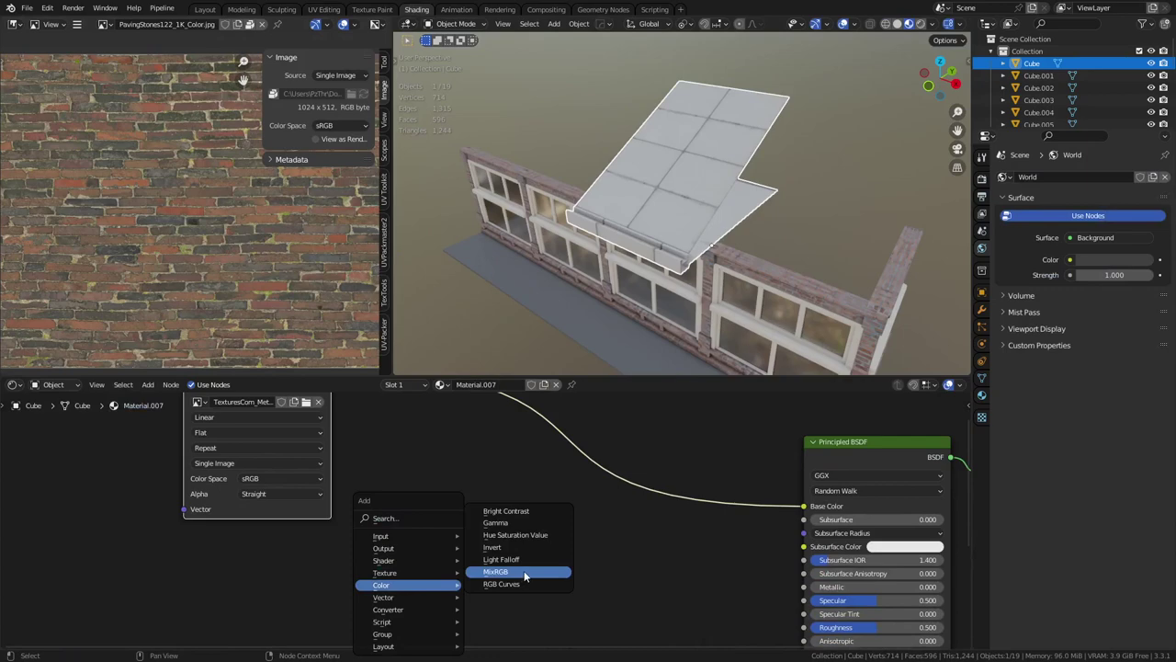
click(525, 571)
click(589, 445)
- Add a Color Attribute node below the link between the image texture and Mix nodes
key(shift+a)
mouse_move(351, 511)
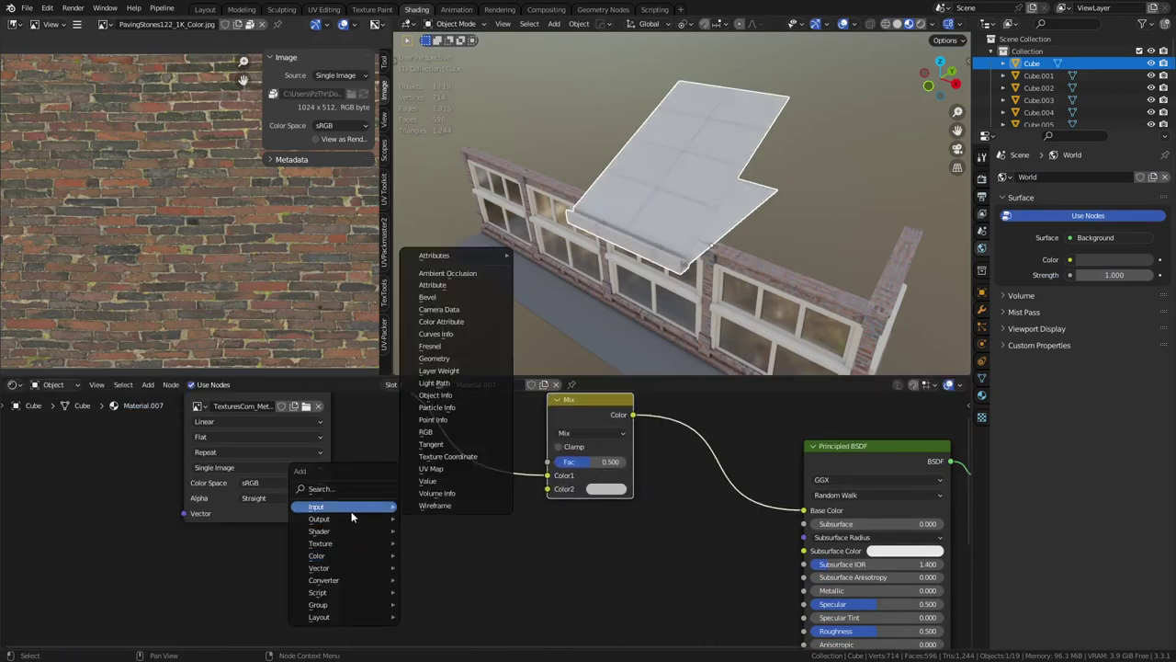
click(470, 324)
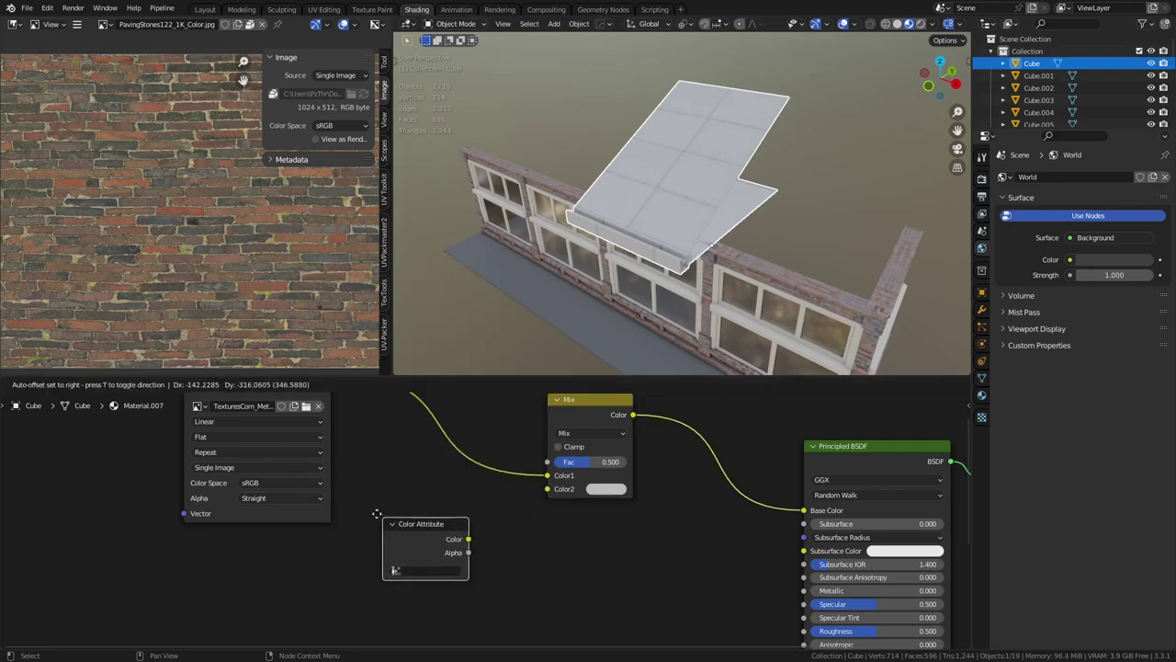
click(543, 556)
- Add a pair of Crayon colour swatches and set the first one to dark red
key(n)
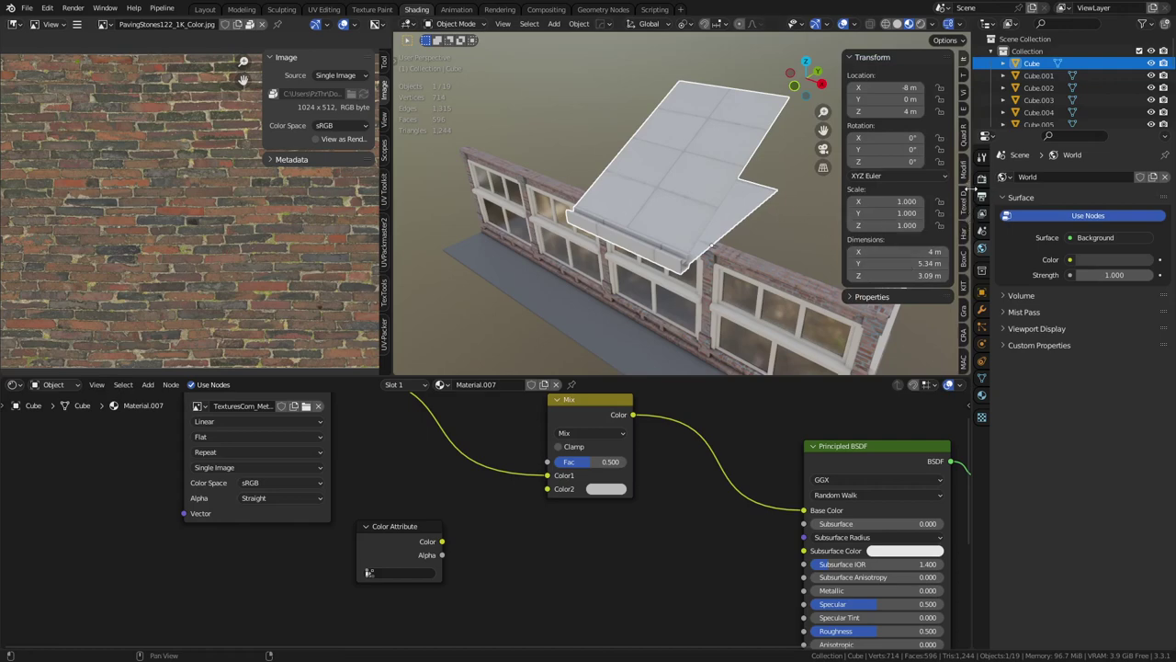
click(964, 338)
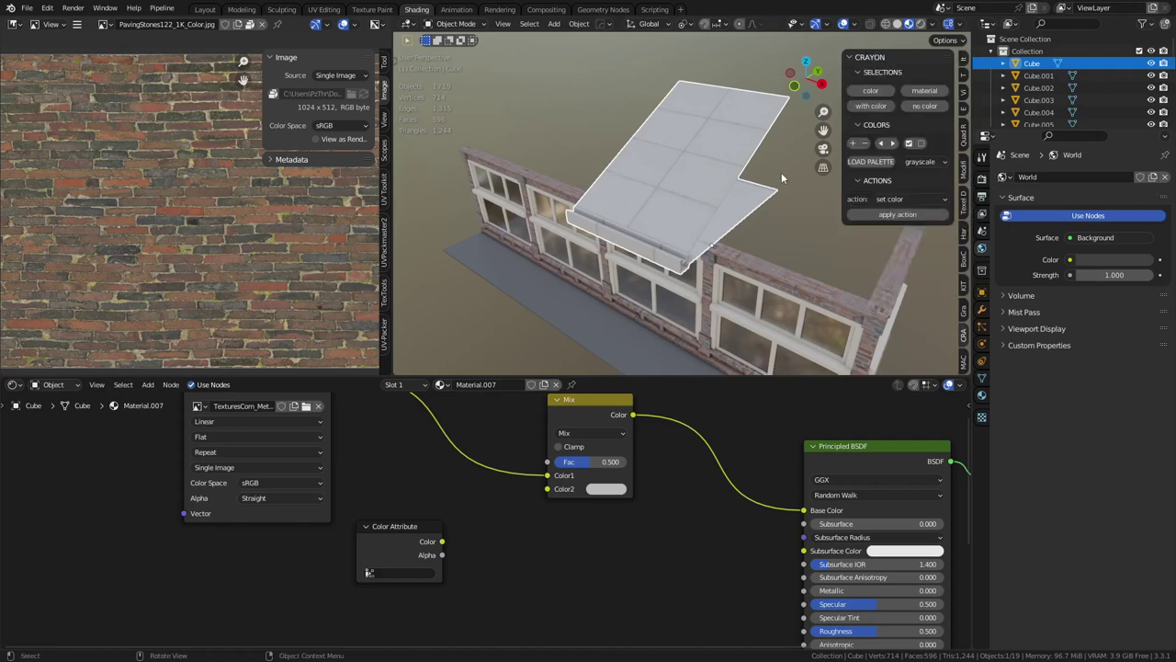
middle_drag(640, 217, 727, 217)
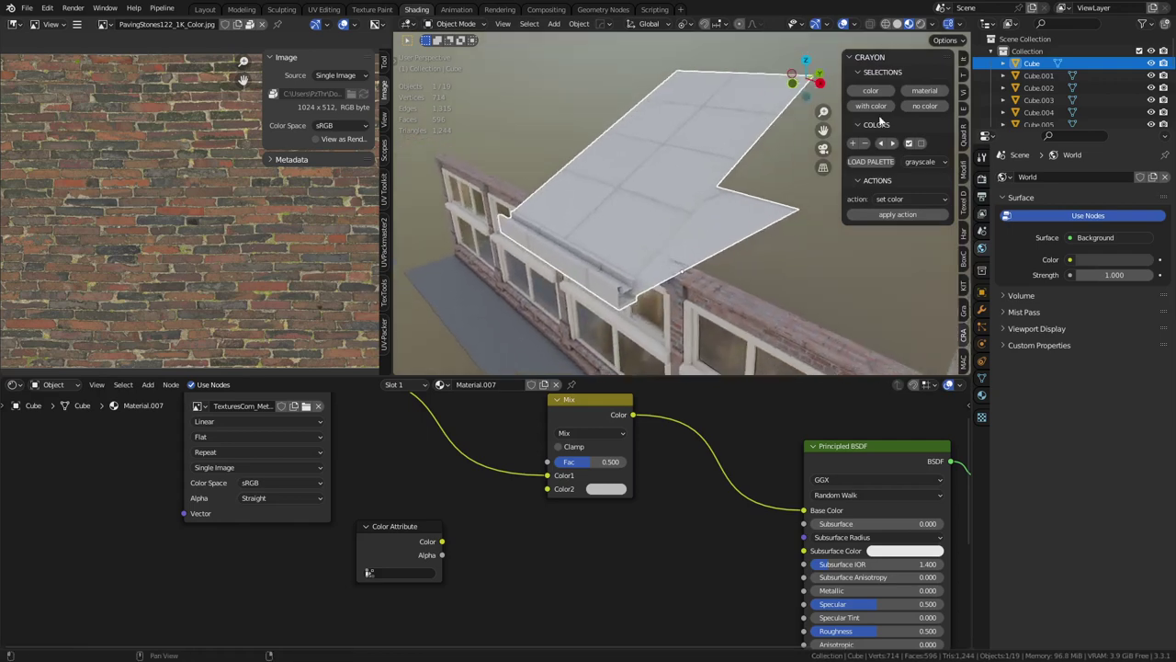
click(926, 162)
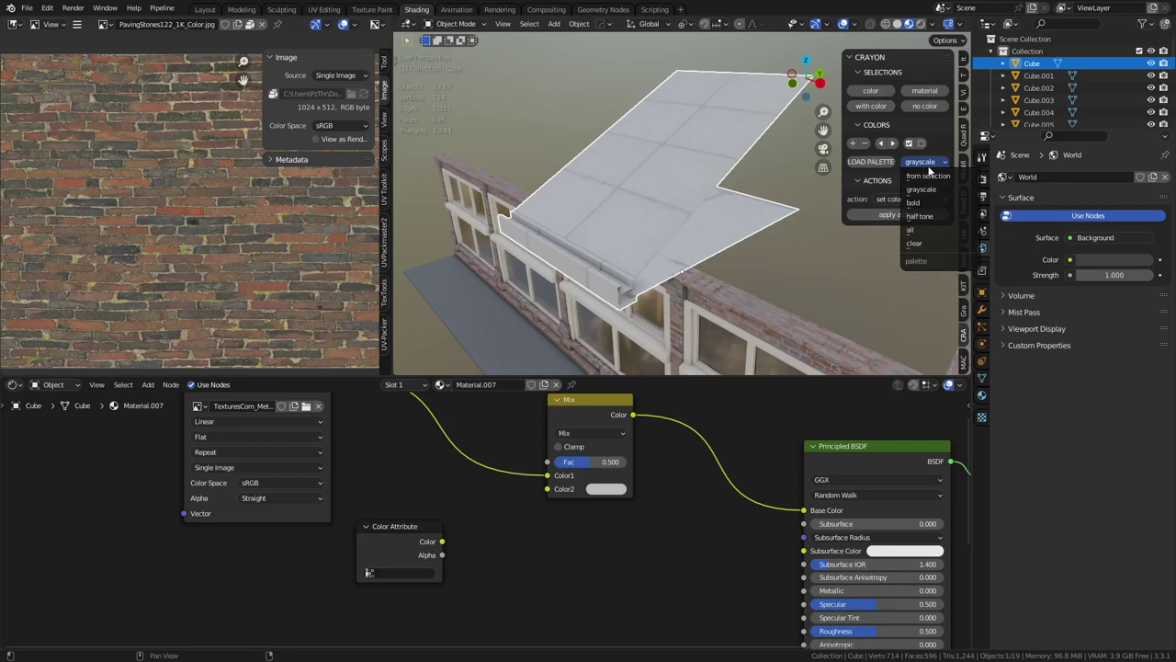
click(928, 169)
click(852, 144)
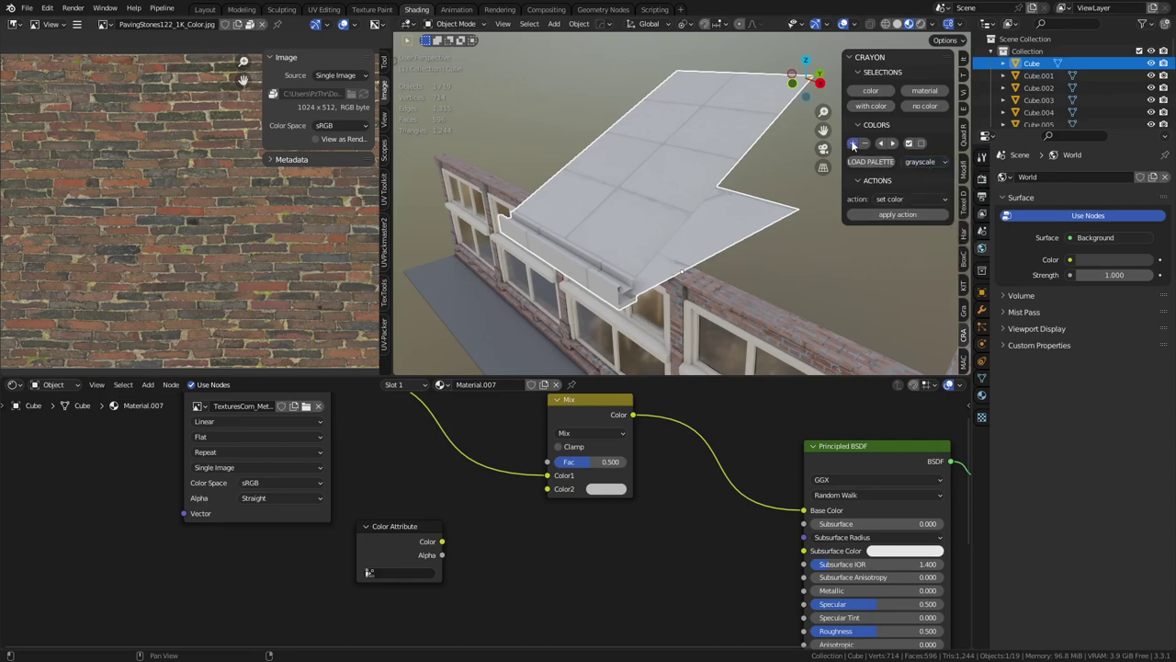
click(880, 160)
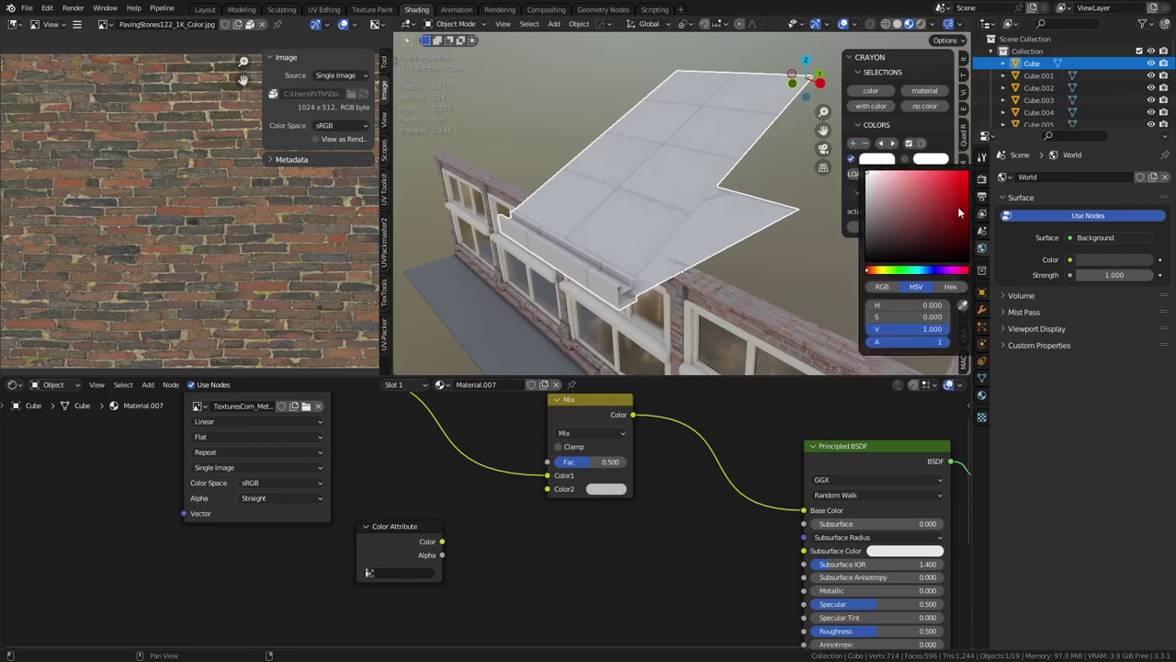
click(948, 238)
- Set the second Crayon swatch to a near-black shade and apply the set color action with dark red to the roof
click(928, 161)
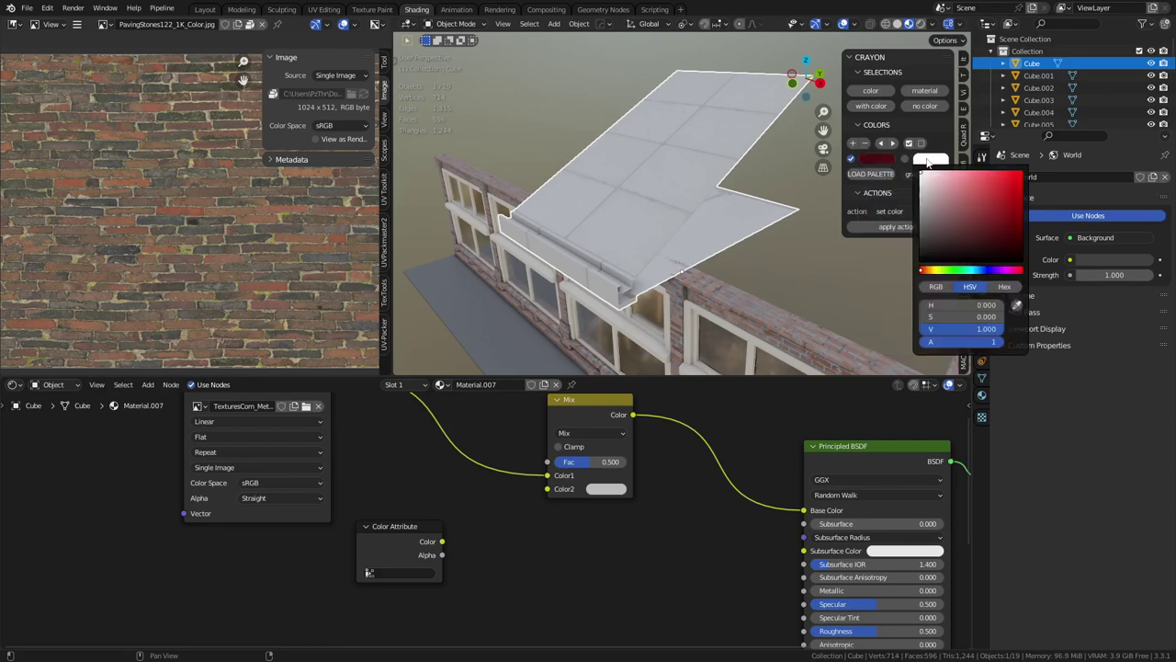
click(924, 240)
drag(932, 270, 925, 270)
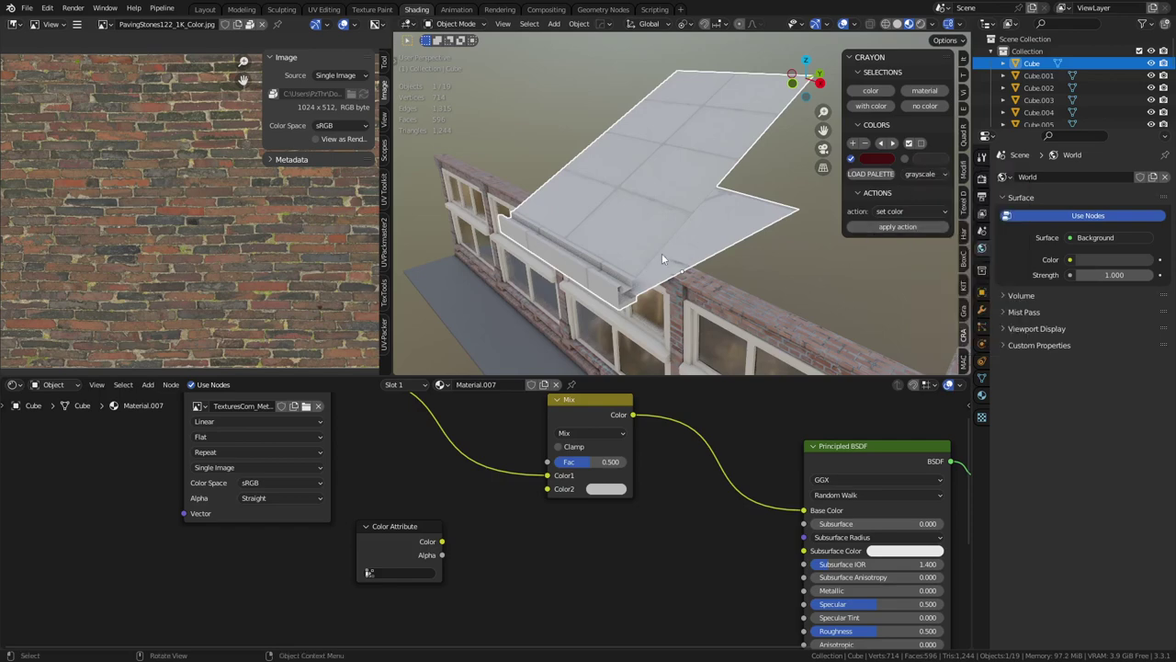
middle_drag(661, 252, 679, 246)
click(890, 230)
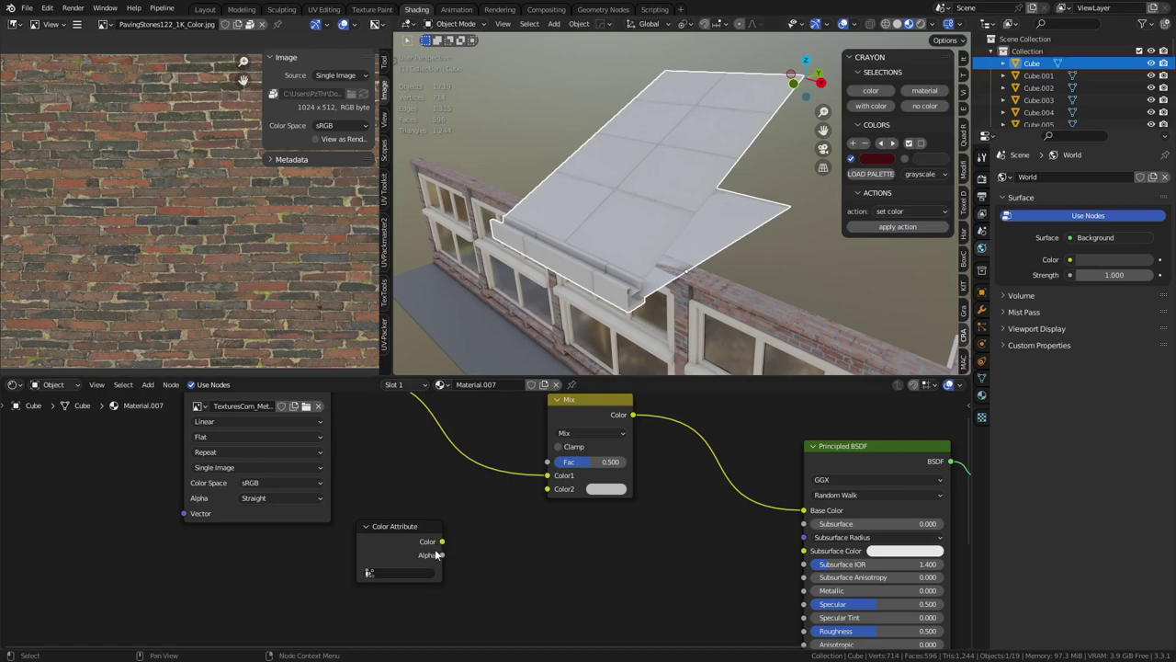
- Connect the Color Attribute colour to the Mix node's Color2, set its blending mode to Multiply and its factor to 1.000
drag(442, 541, 454, 540)
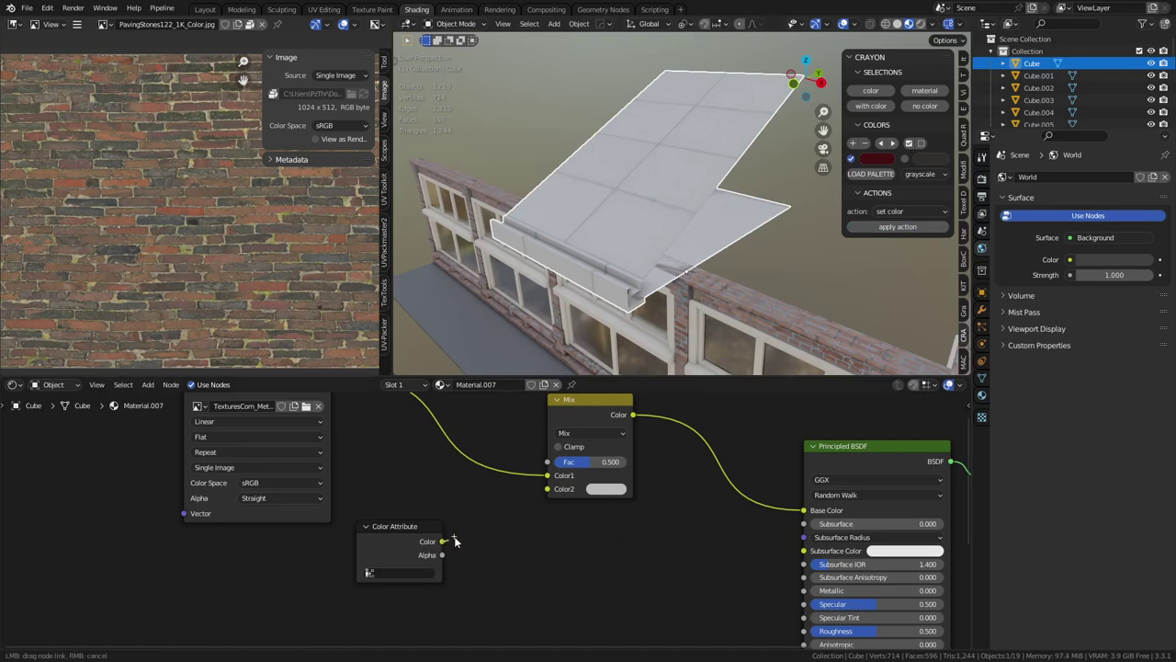
drag(541, 493, 545, 490)
click(585, 438)
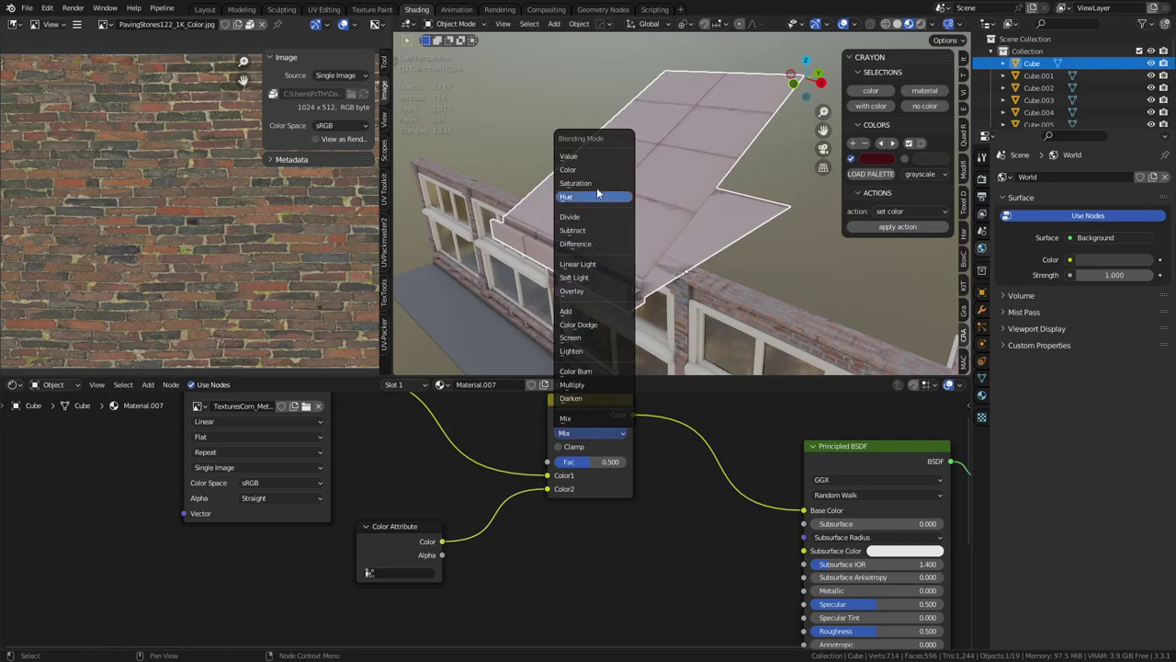
click(589, 385)
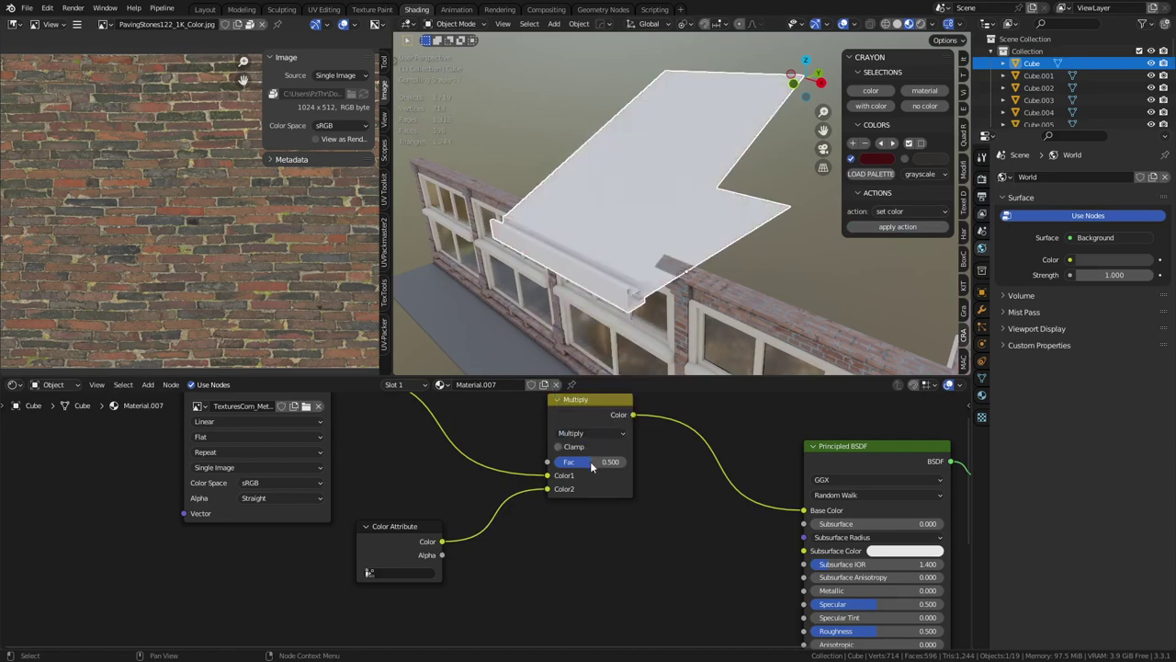
drag(591, 467, 630, 467)
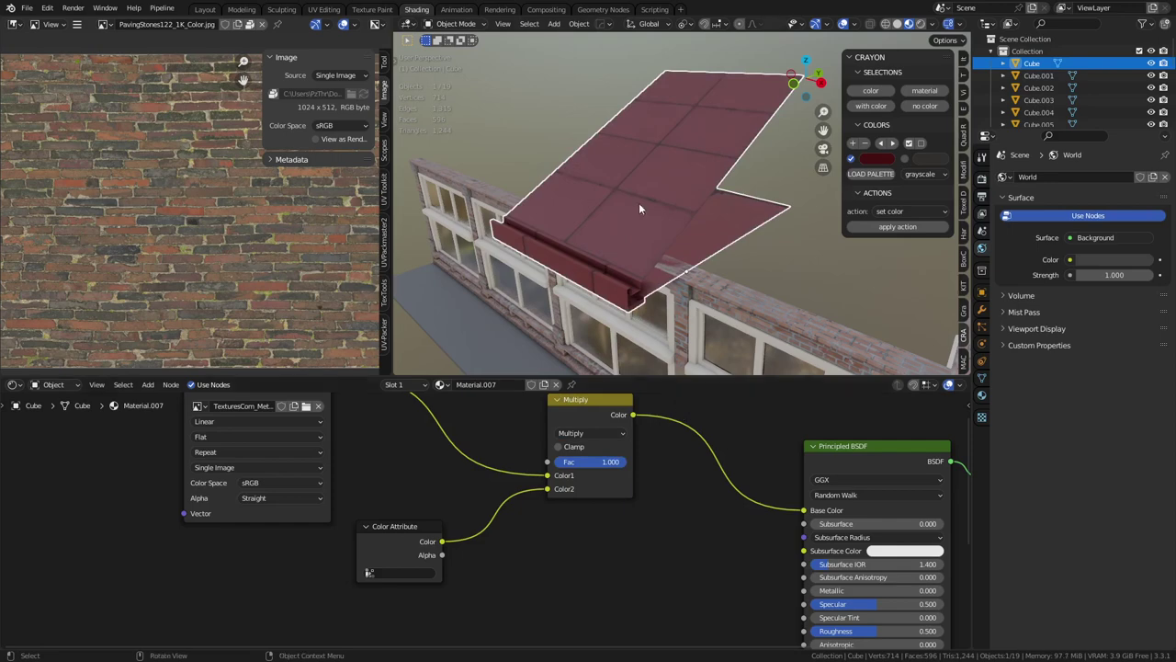
- Select all the gutter faces along the roof's lower edge and separate them into their own object
middle_drag(639, 204, 659, 188)
key(ctrl+Tab)
click(652, 280)
click(631, 282)
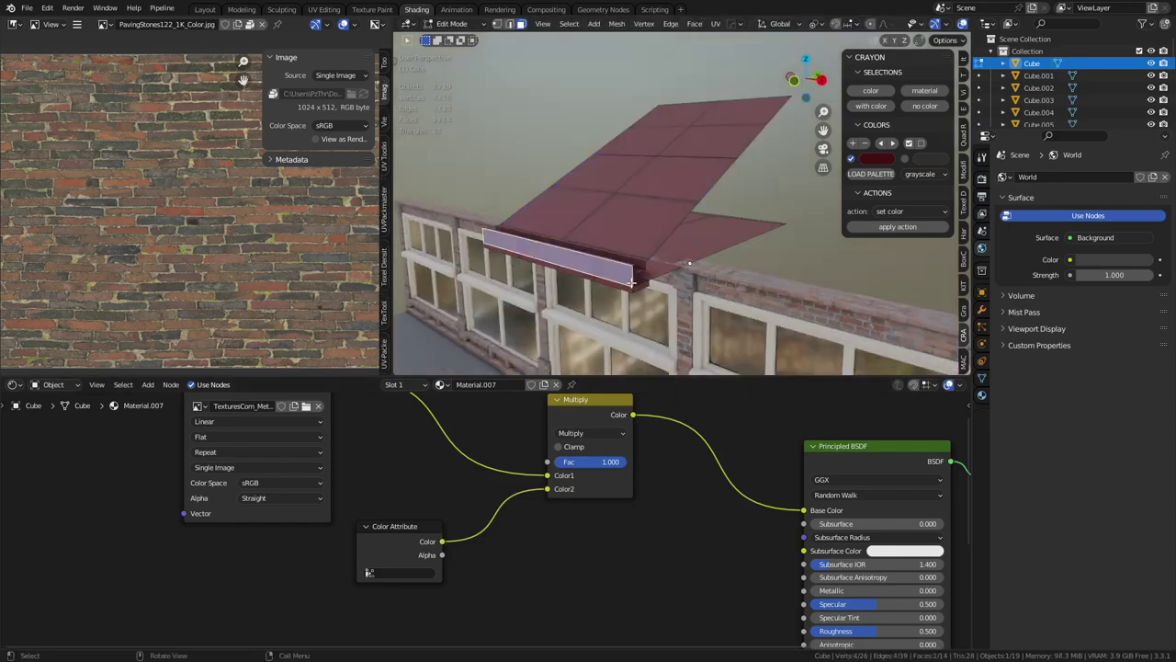
middle_drag(631, 282, 765, 208)
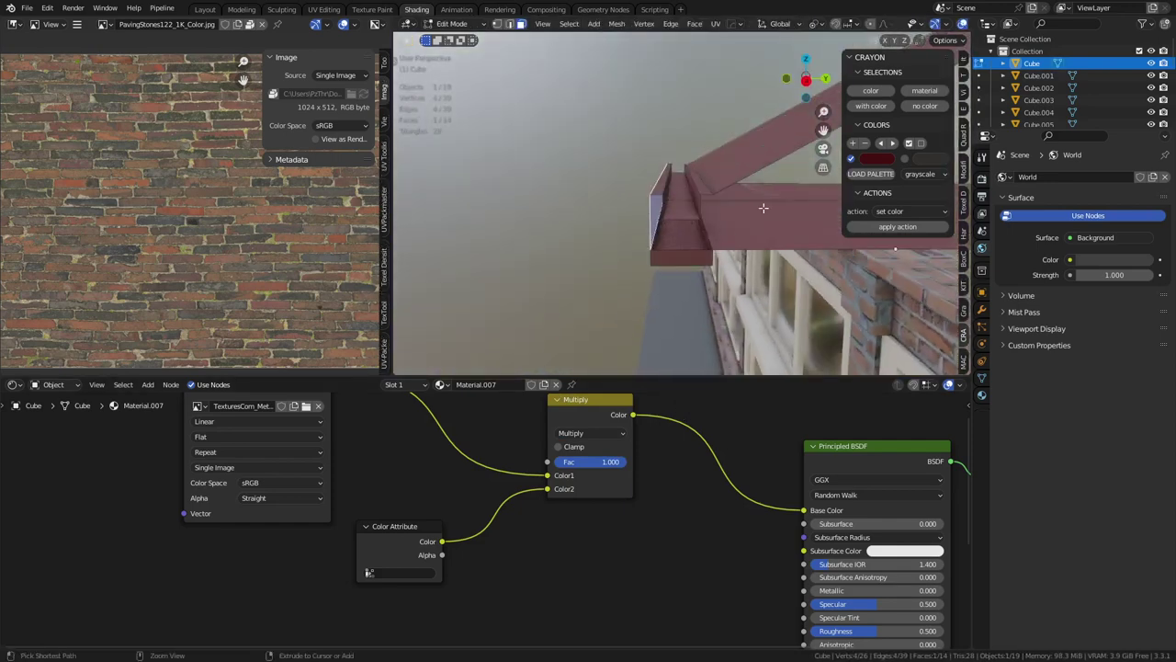
key(ctrl+KP_Add)
click(698, 230)
shift+click(685, 254)
mouse_move(685, 253)
middle_down()
mouse_move(688, 236)
mouse_move(678, 240)
middle_up()
drag(646, 235, 701, 154)
mouse_move(728, 225)
middle_down()
mouse_move(733, 267)
mouse_move(733, 228)
middle_up()
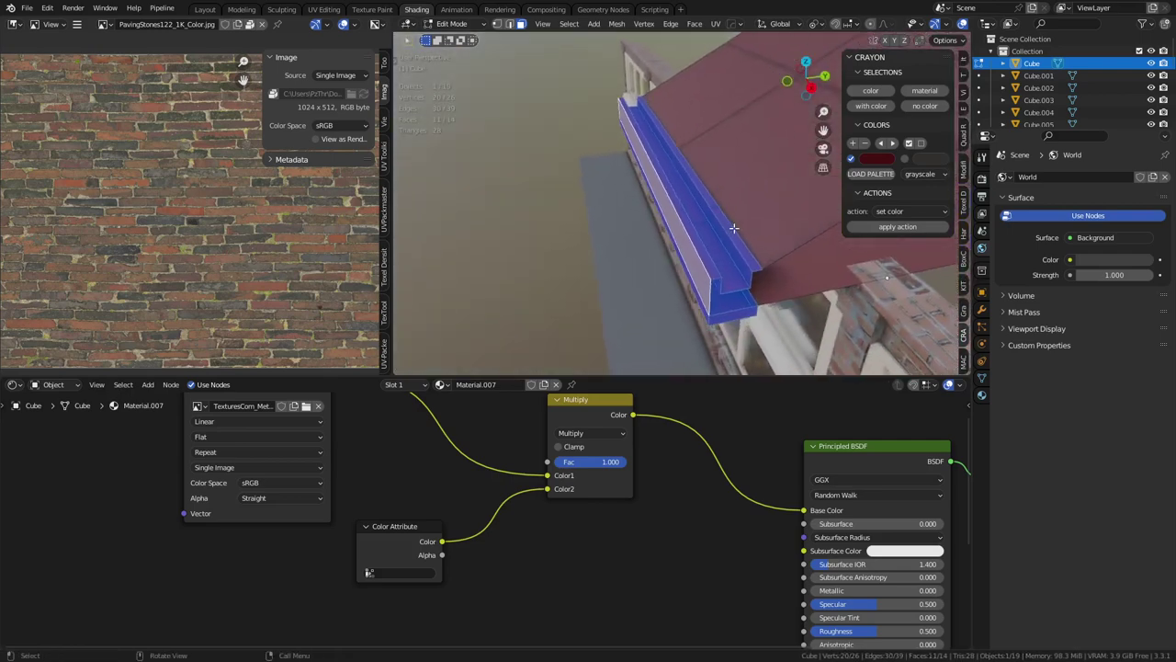
key(p)
click(730, 230)
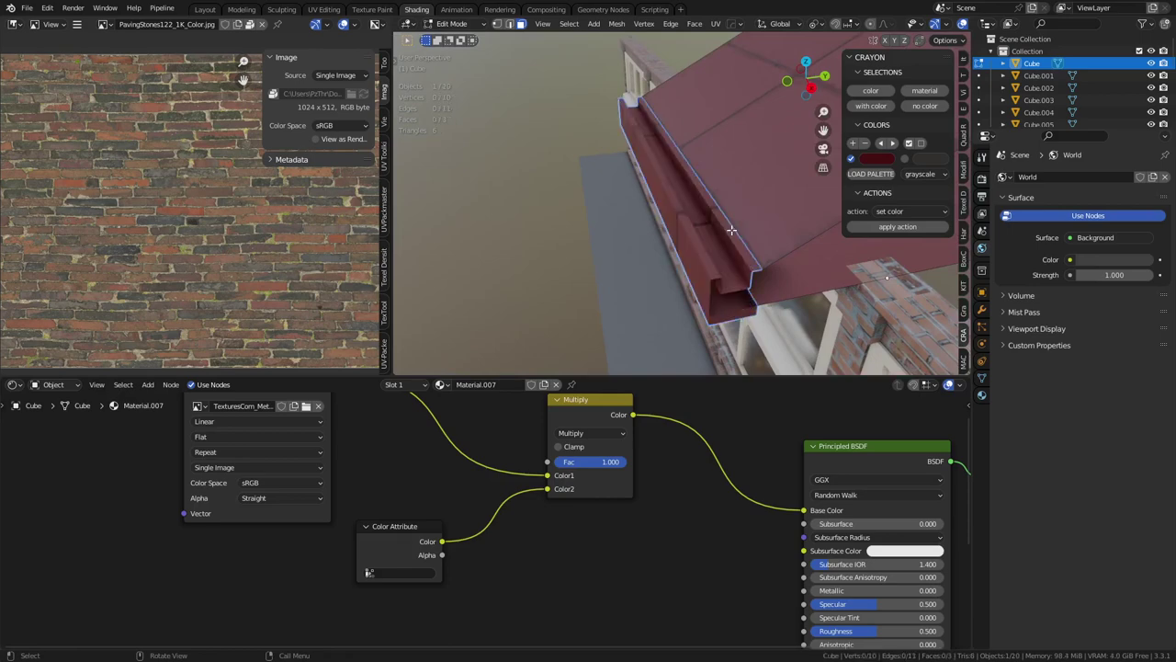
- Select the separated gutter object in Object Mode and apply the near-black Crayon swatch to it with set color
key(Tab)
click(682, 233)
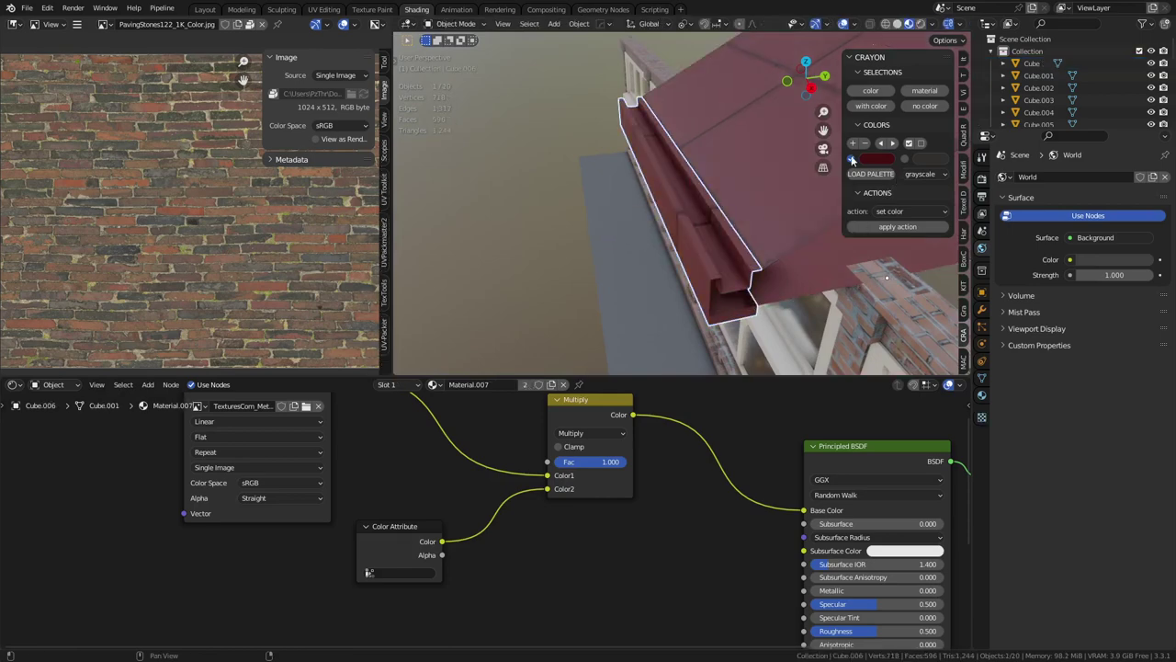
click(905, 159)
click(897, 226)
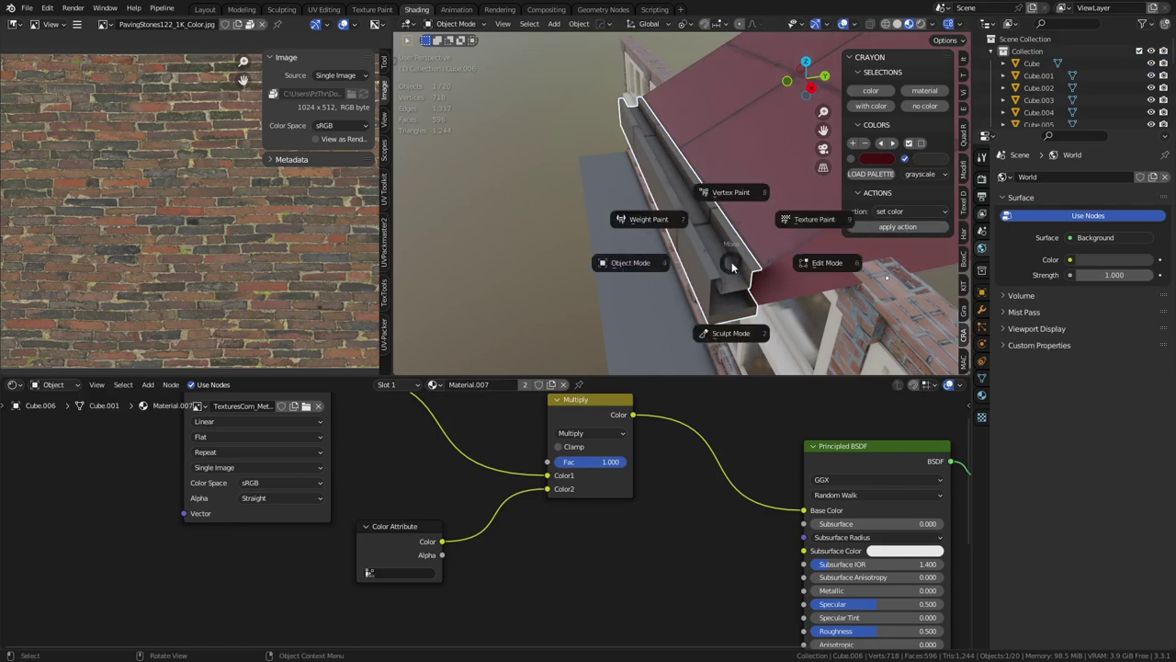
- Select the roof piece and open it in Edit Mode in the Layout workspace
middle_drag(497, 267, 603, 221)
click(722, 155)
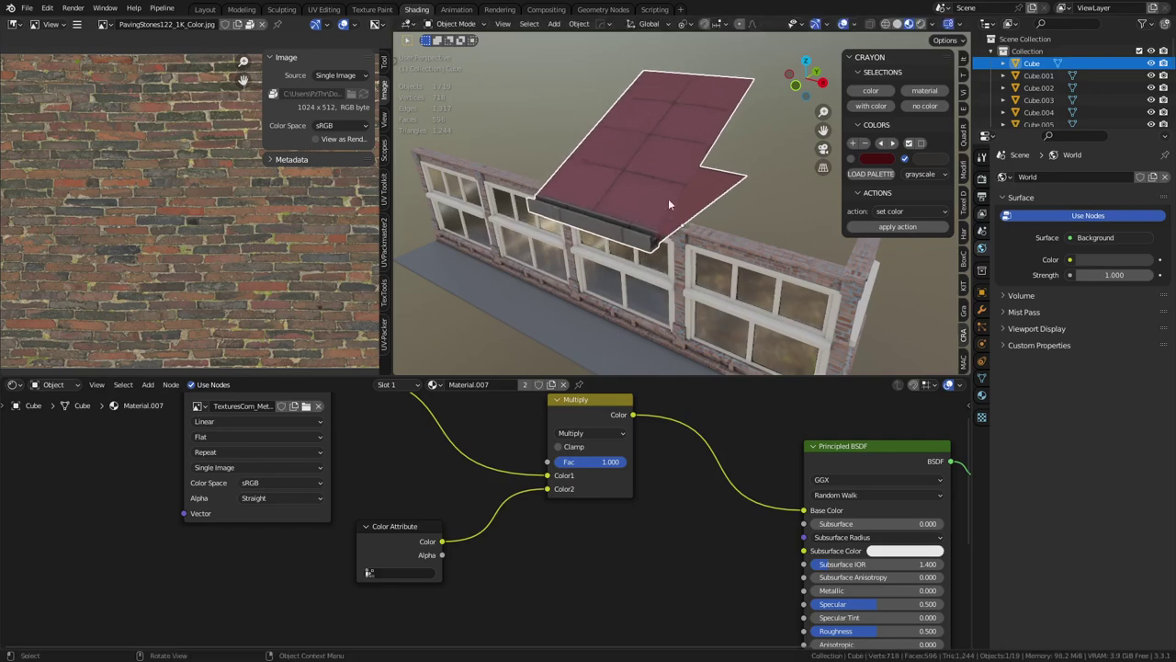
click(773, 204)
middle_drag(773, 204, 757, 303)
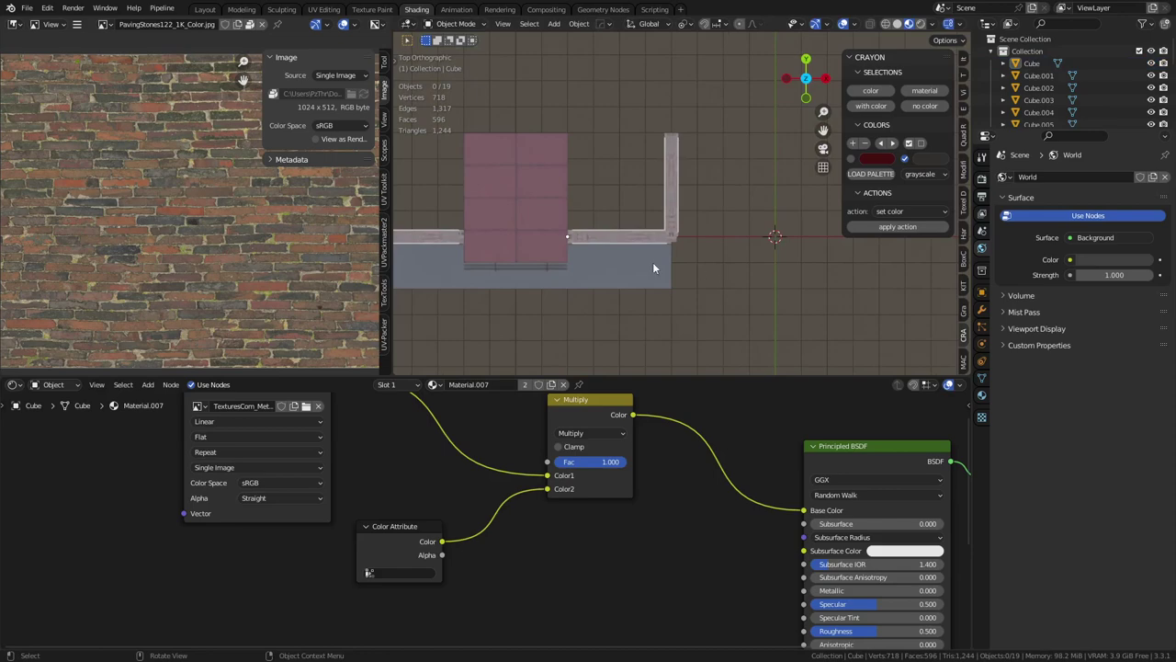
click(548, 233)
click(204, 9)
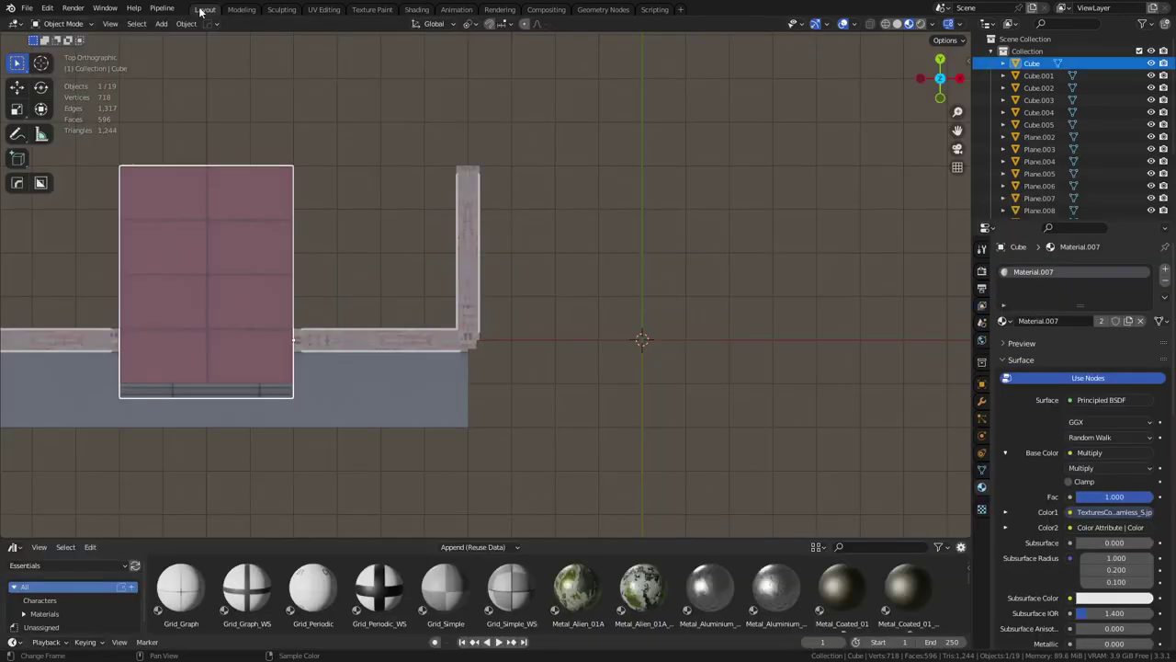
middle_drag(362, 225, 572, 77)
ctrl+middle_drag(690, 423, 690, 323)
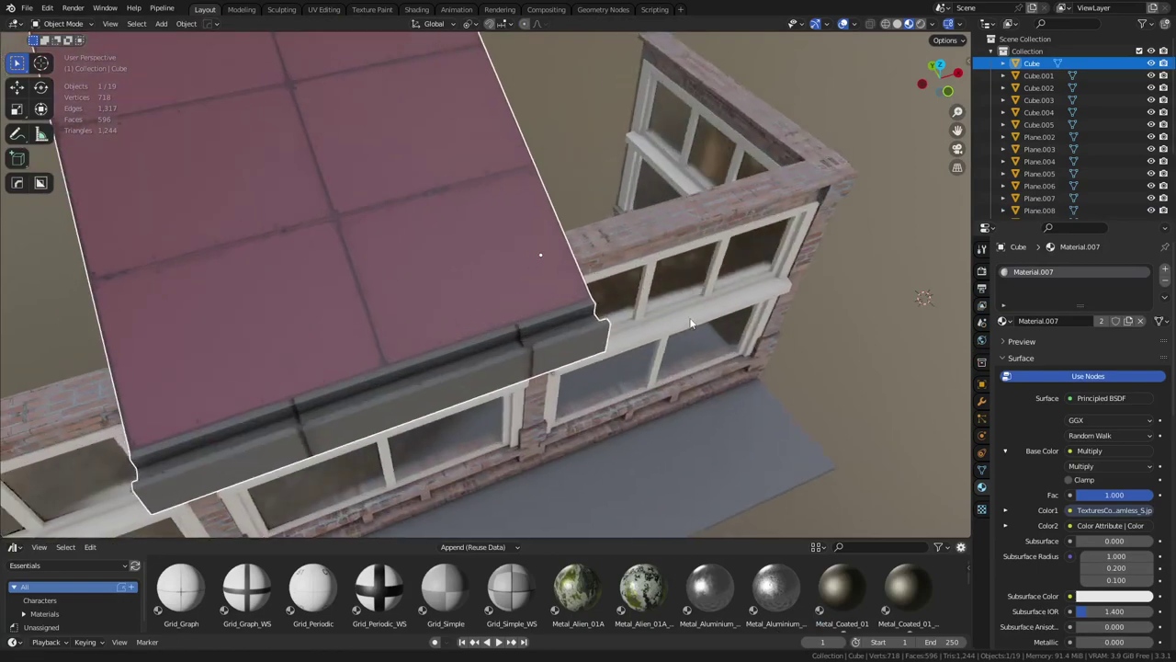
middle_drag(566, 320, 630, 319)
key(Tab)
- Add four evenly spaced loop cuts running down the slope of the roof
click(496, 279)
key(ctrl+r)
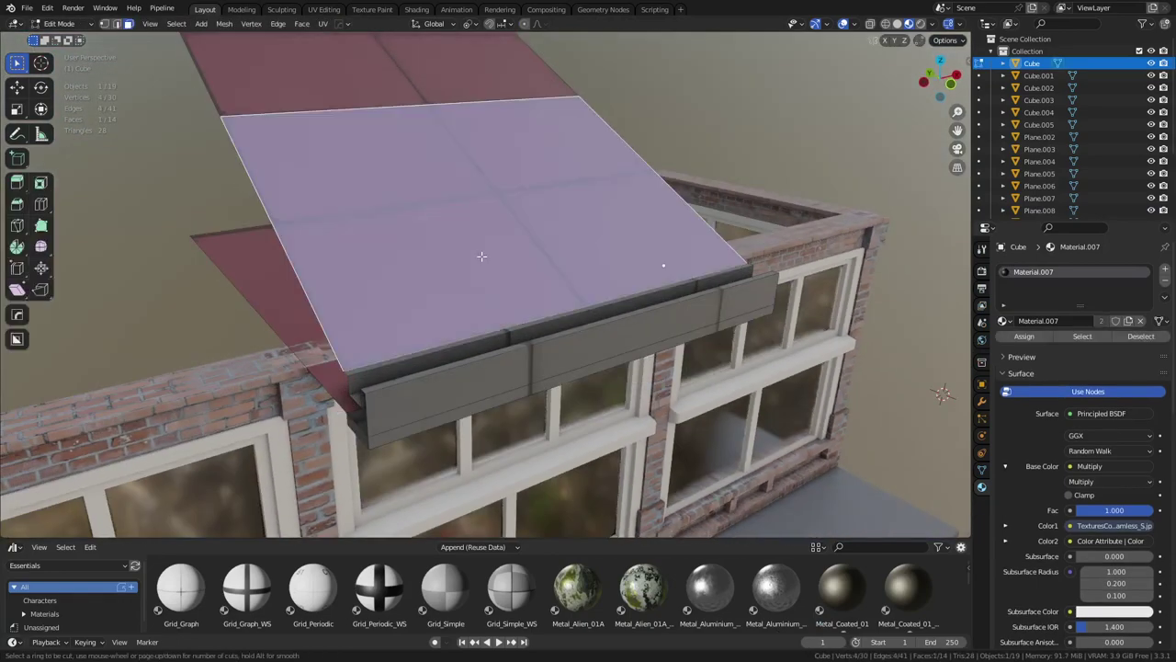
right_click(424, 163)
scroll(432, 157, down, 4)
key(ctrl+r)
scroll(399, 131, up, 3)
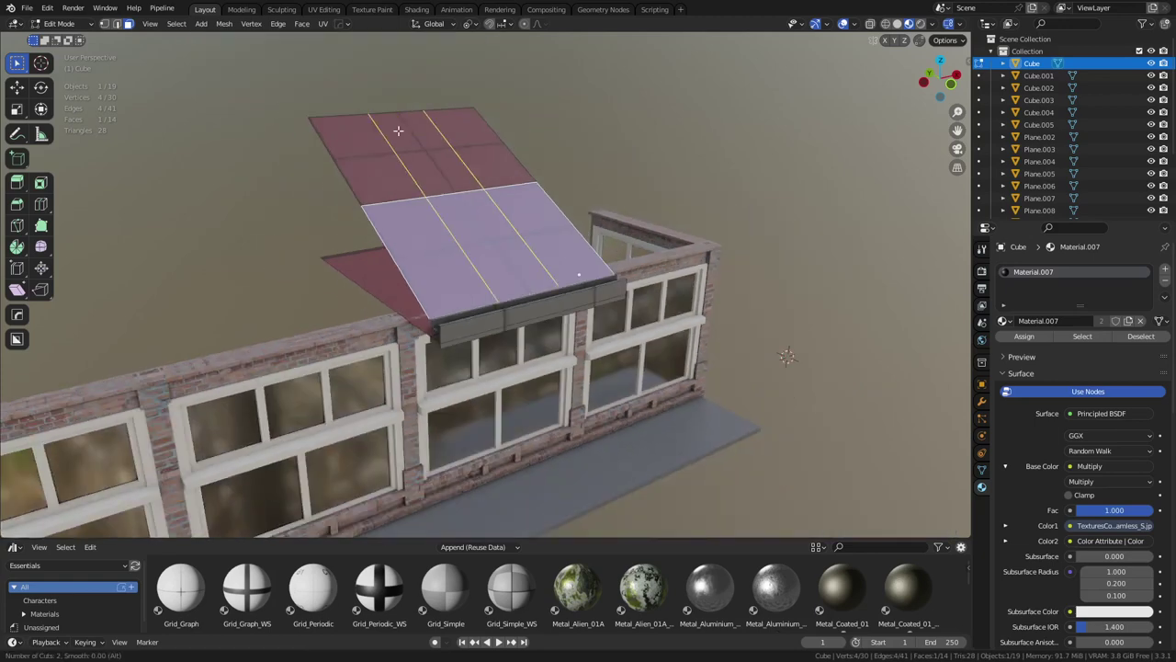
click(397, 131)
right_click(405, 135)
- Bevel the four roof loop cuts with a width of 0.049 m and select the wide panels between the strips
scroll(621, 324, up, 4)
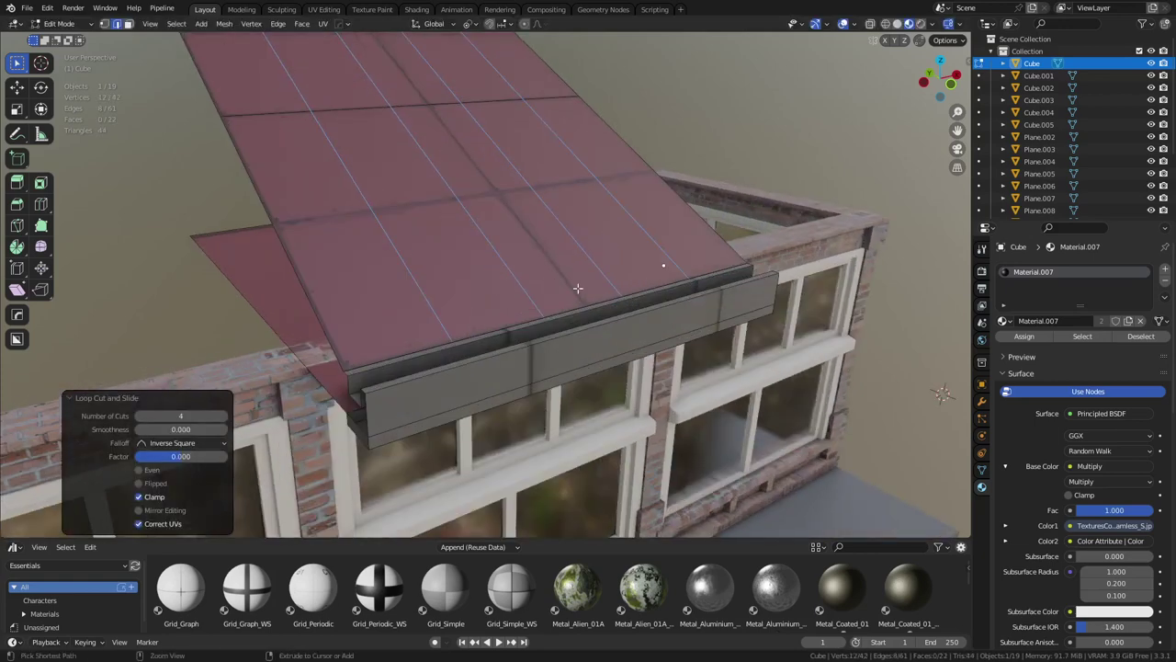
click(622, 324)
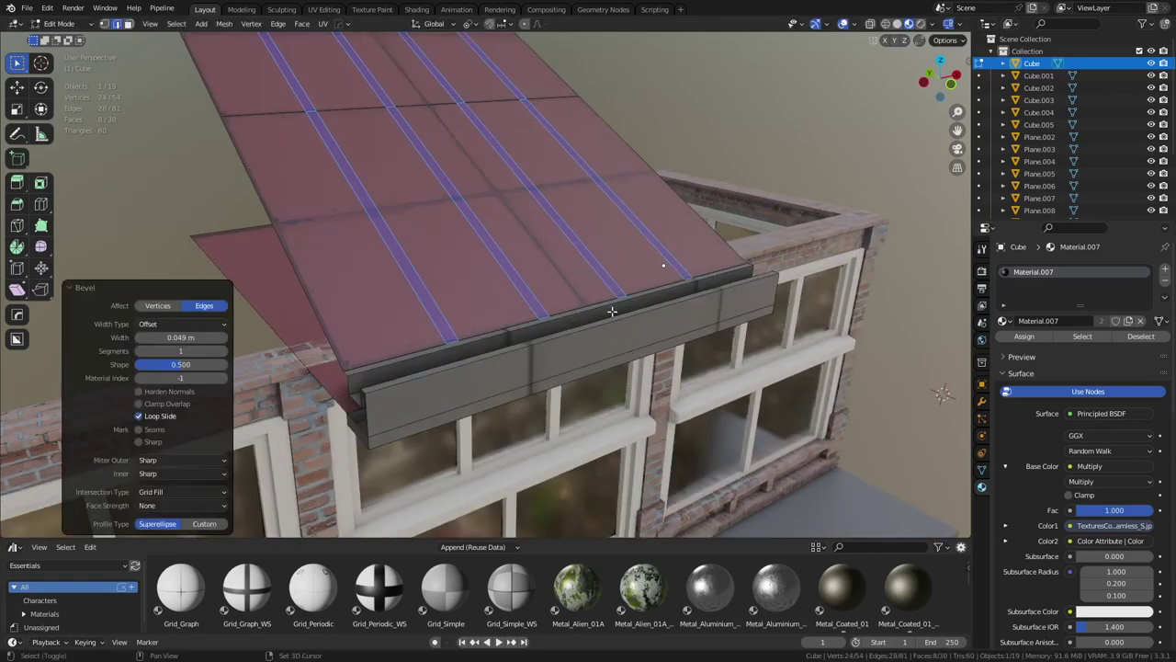
middle_drag(606, 310, 581, 345)
key(3)
click(255, 158)
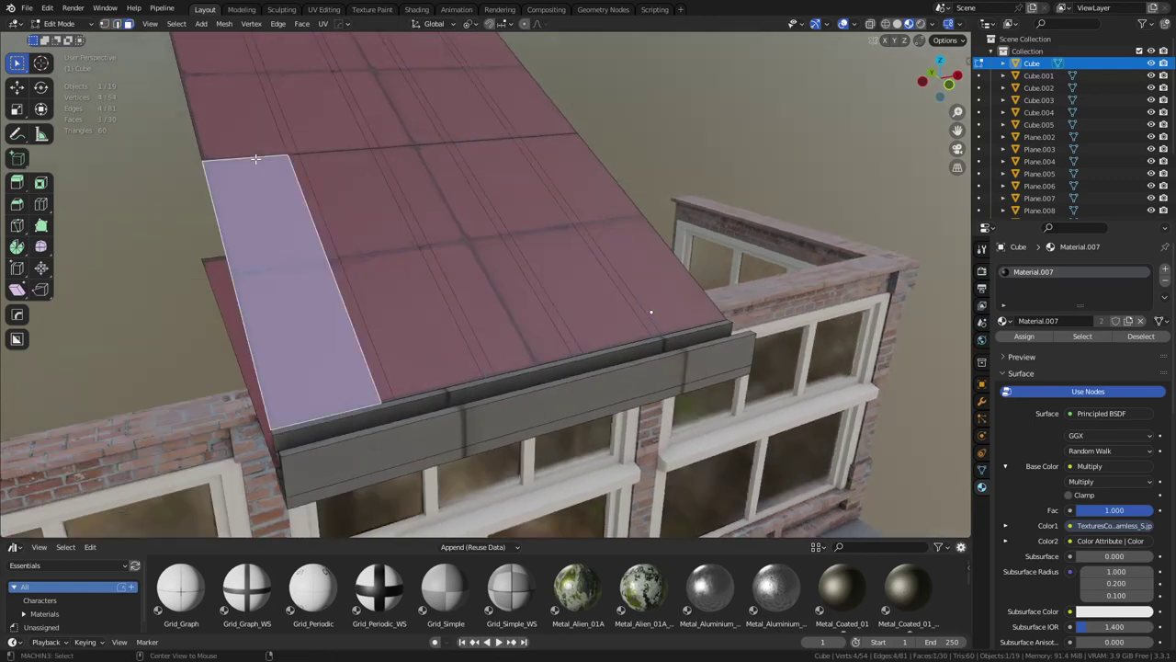
alt+click(254, 158)
alt+shift+click(353, 147)
alt+shift+click(422, 141)
alt+shift+click(484, 138)
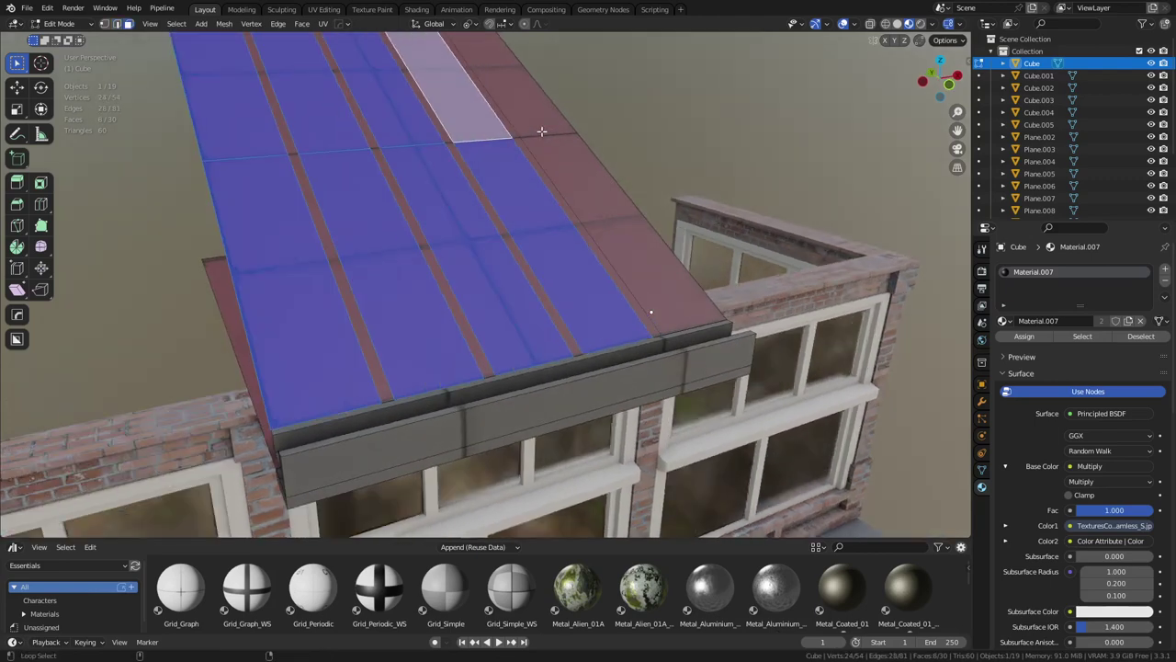
alt+shift+click(536, 135)
- Undo the panel selection and the bevel on the four loop cuts
middle_drag(536, 134, 732, 391)
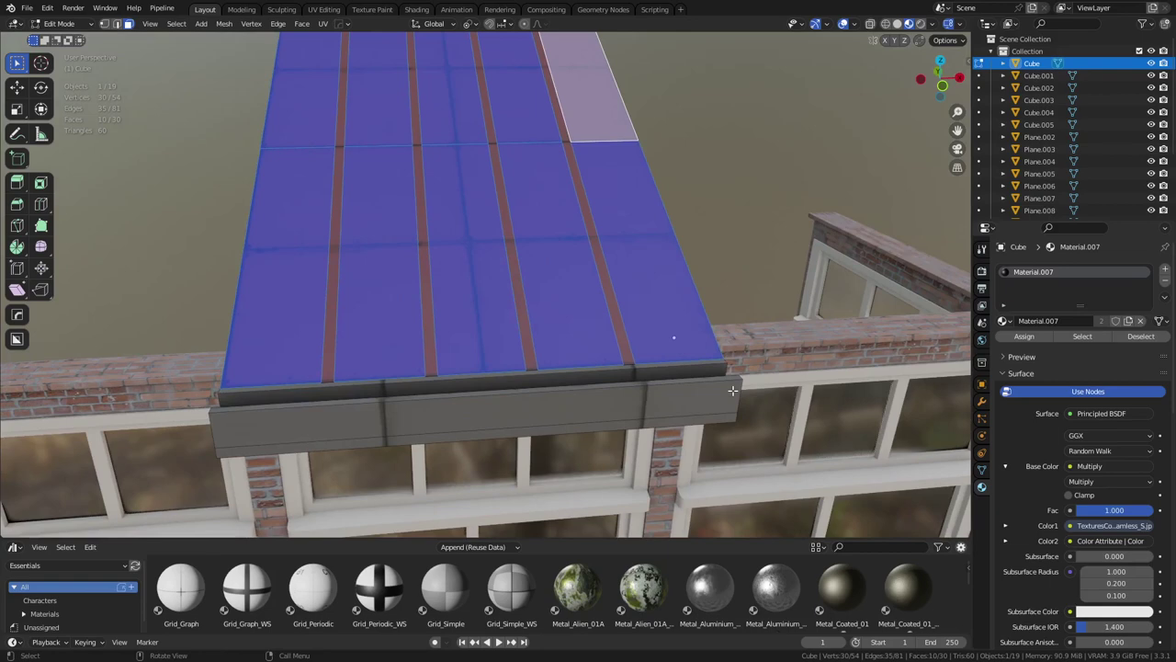
key(ctrl+i)
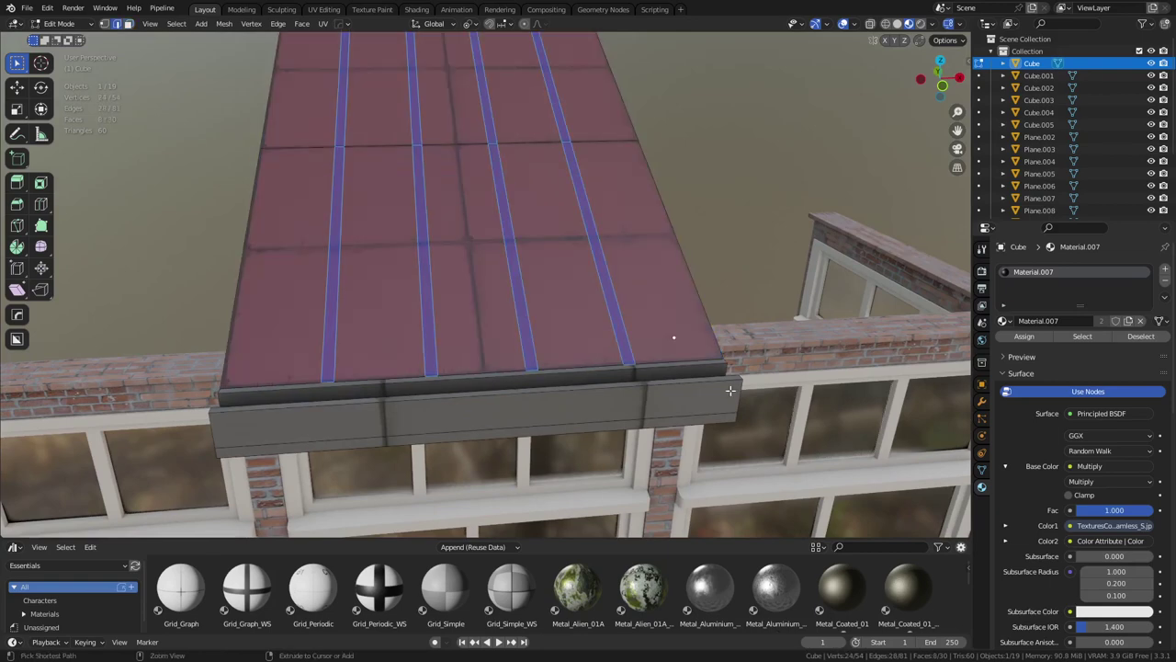
key(ctrl+z)
key(3)
alt+shift+click(305, 147)
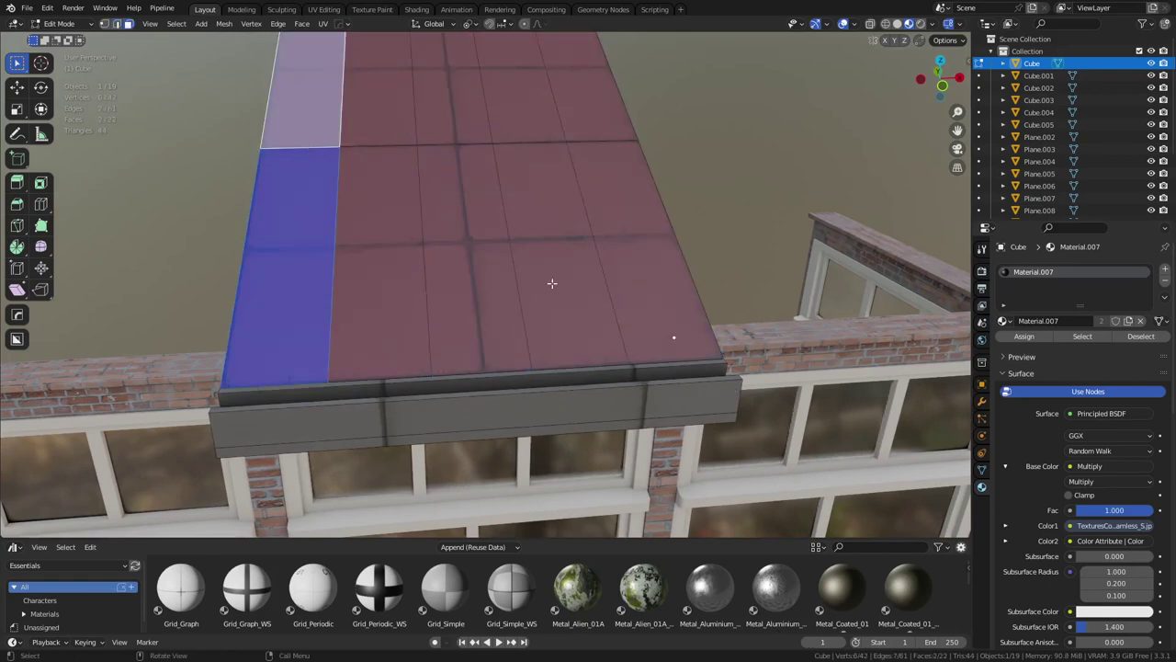
key(i)
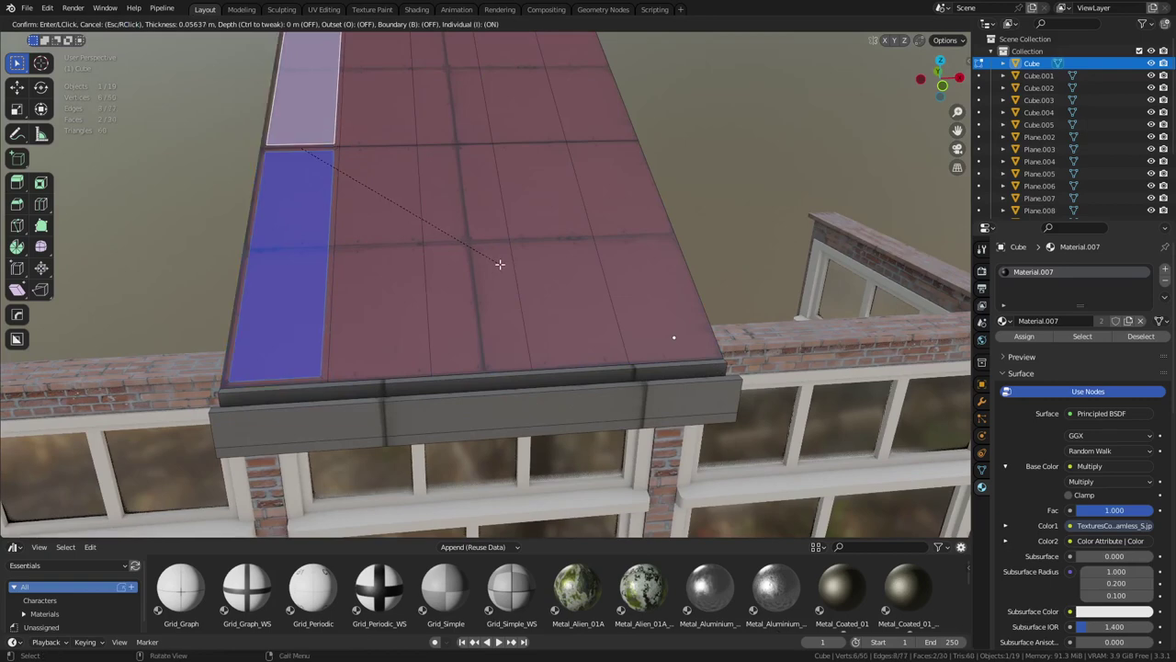
key(Escape)
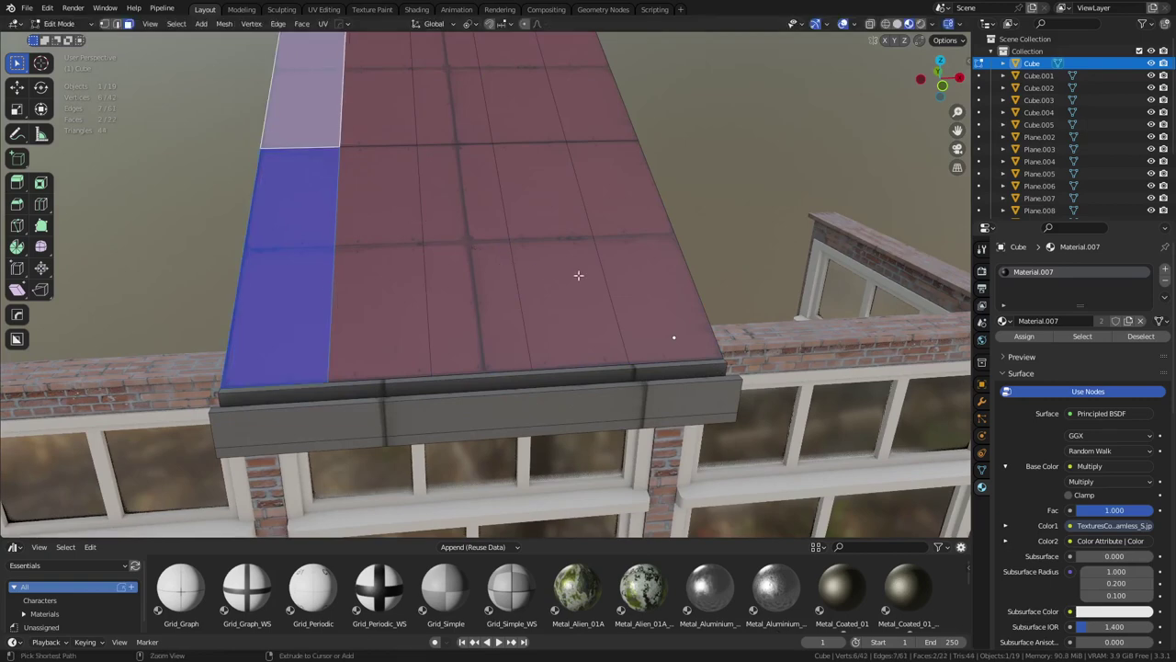
key(alt+a)
- Add a centred loop cut across the width of both the lower and the upper half of the roof slope
alt+click(313, 313)
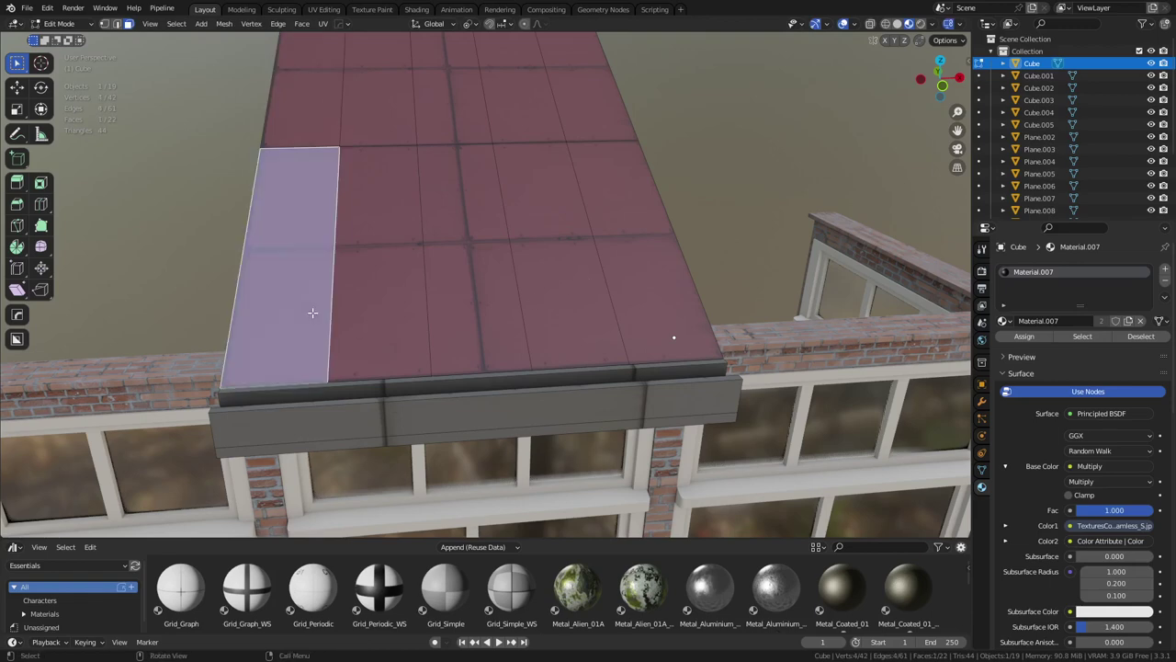
key(ctrl+r)
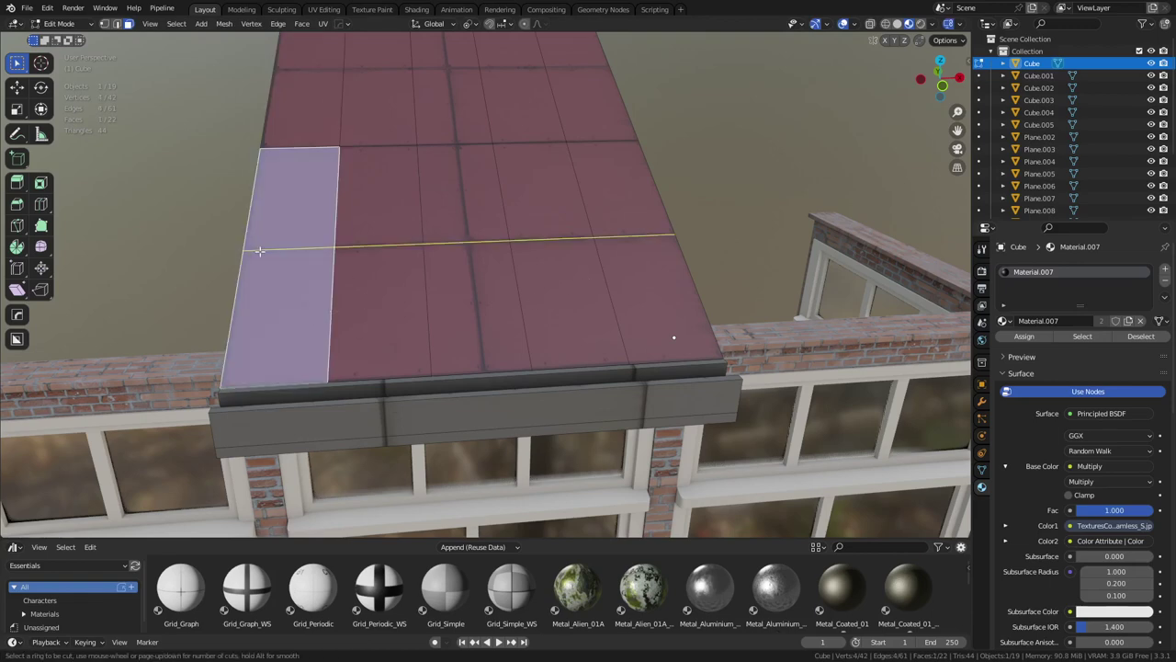
click(260, 251)
right_click(276, 240)
shift+middle_drag(336, 82, 389, 213)
key(ctrl+r)
click(329, 167)
right_click(329, 167)
- Add a lengthwise loop cut down the middle of the roof, along the central seam of the metal texture
shift+middle_drag(434, 280, 419, 226)
key(3)
click(325, 278)
ctrl+shift+click(462, 379)
key(ctrl+r)
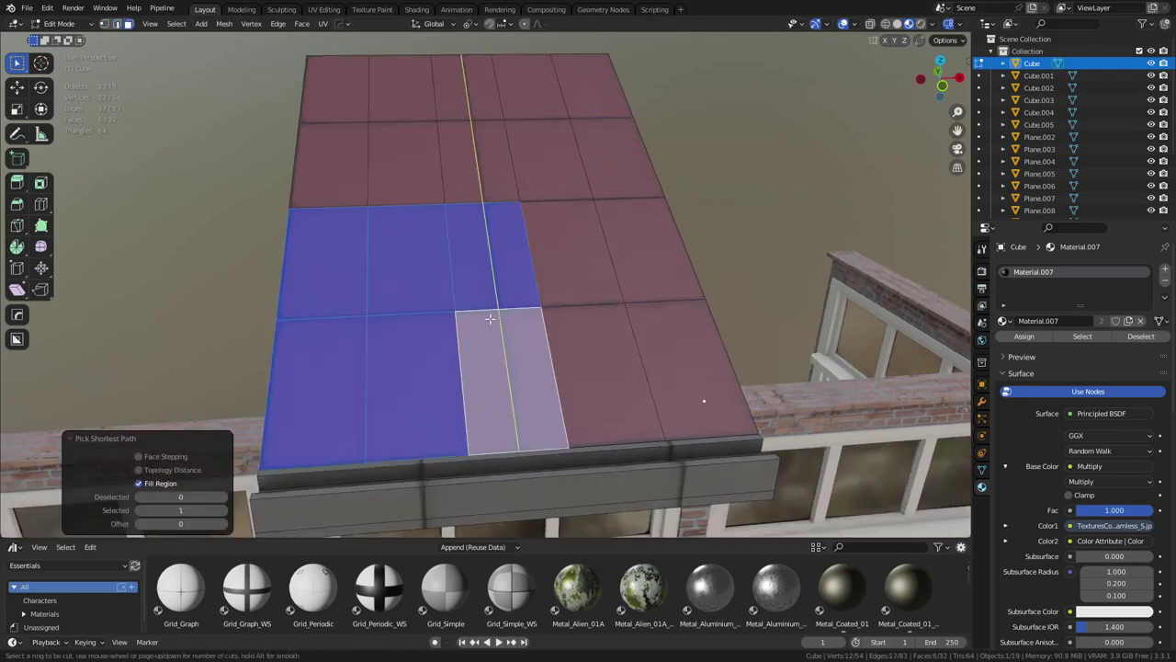
click(493, 318)
click(492, 321)
- Select the three faces of the left tile in the row nearest the gutter and inset them 0.02941 m
ctrl+shift+click(339, 276)
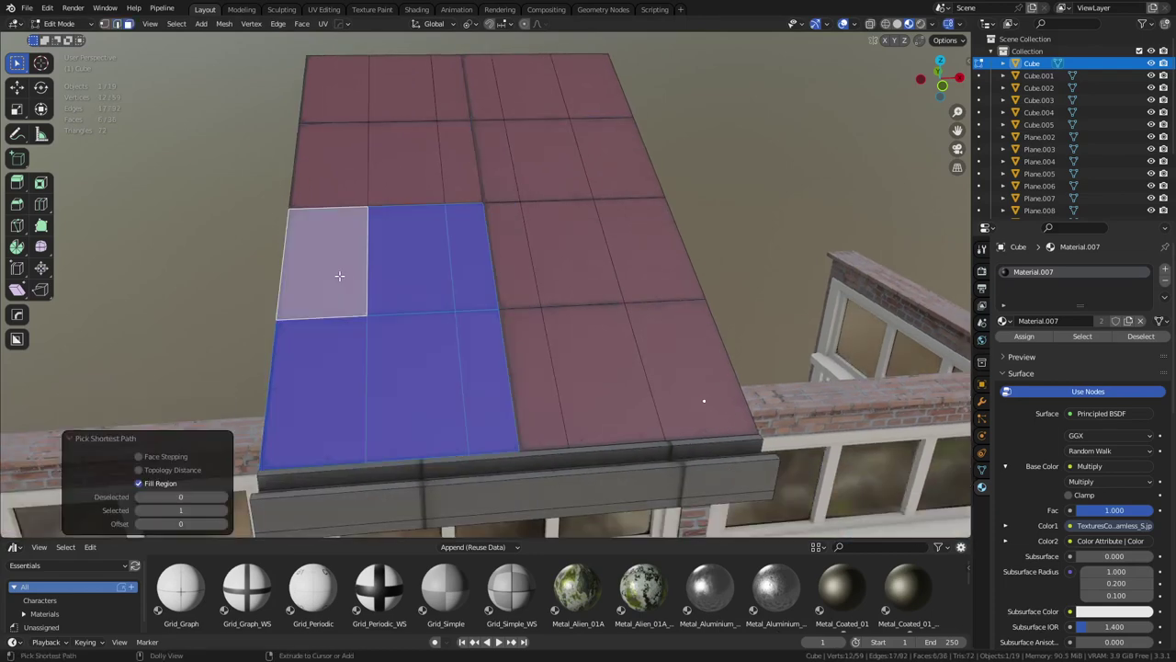
click(343, 389)
ctrl+shift+click(480, 364)
key(i)
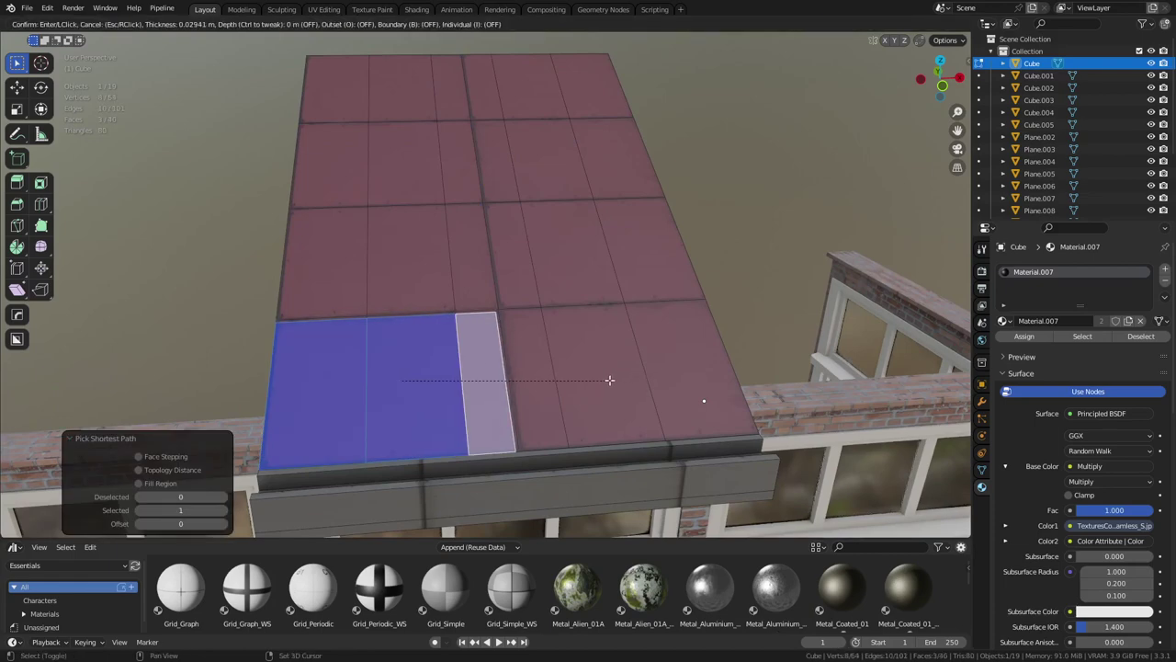
click(610, 380)
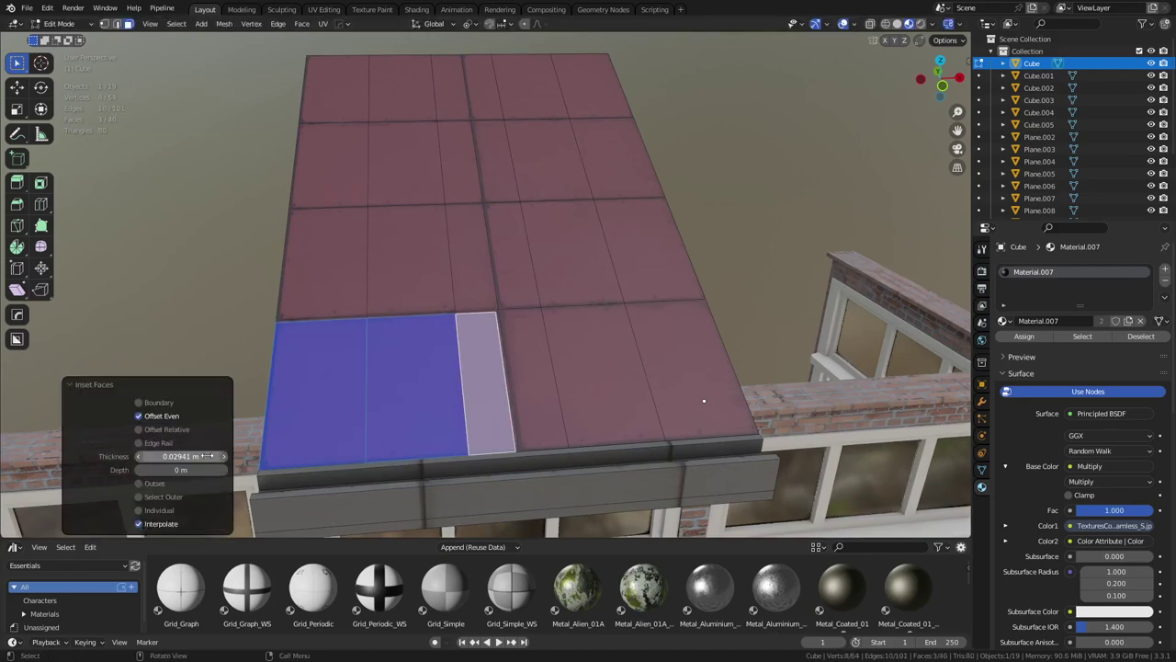
- Select the three faces of the right tile in the row nearest the gutter and inset them 0.02941 m
click(548, 363)
ctrl+click(664, 356)
key(i)
click(663, 356)
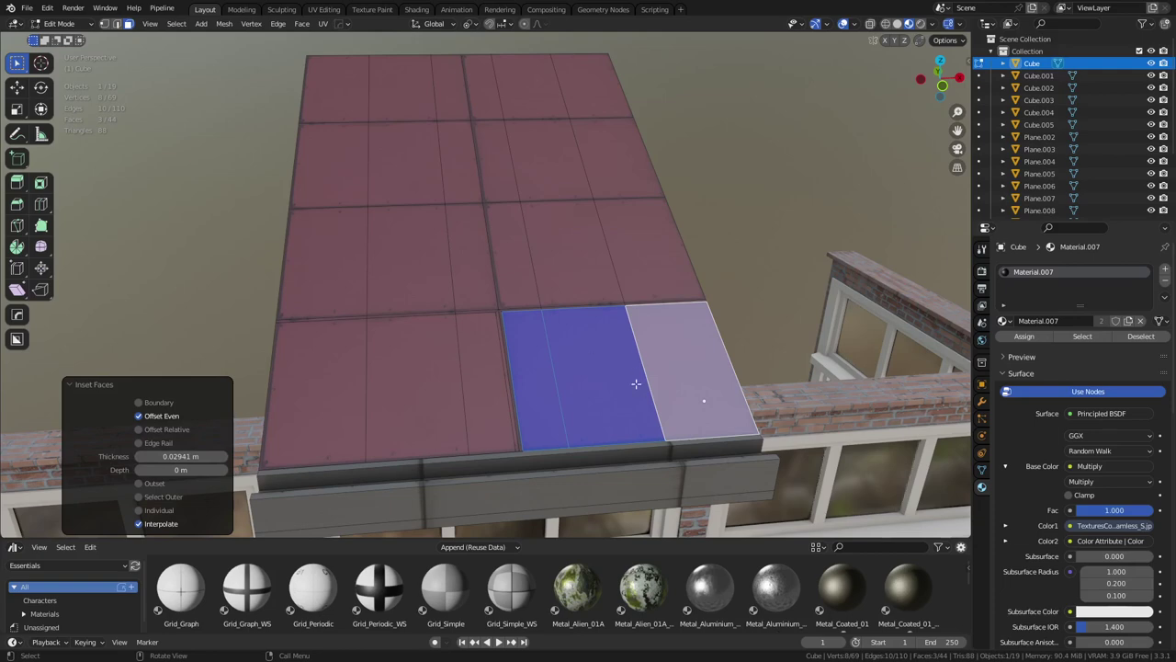
- Select the three faces of the left tile in the second row up and inset them 0.06254 m
click(339, 270)
ctrl+click(464, 254)
key(i)
click(622, 331)
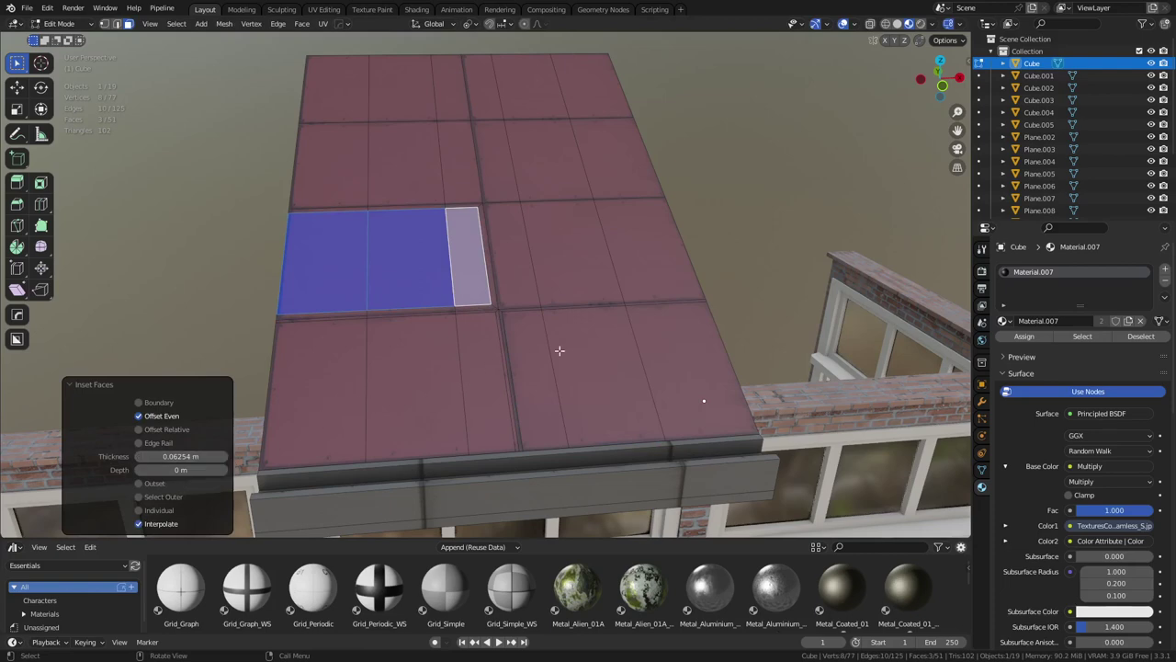
- Undo the inset on the left tile of the second row
middle_drag(560, 350, 711, 345)
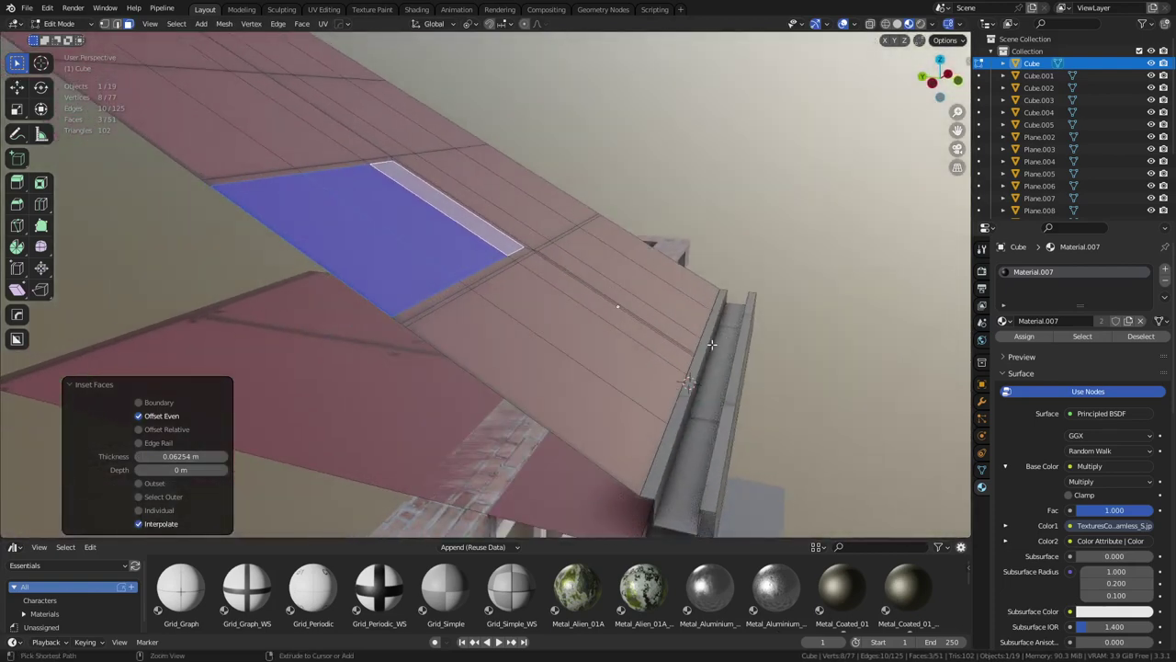
key(ctrl+z)
key(ctrl+z)
key(ctrl+z)
key(ctrl+z)
key(ctrl+z)
key(ctrl+z)
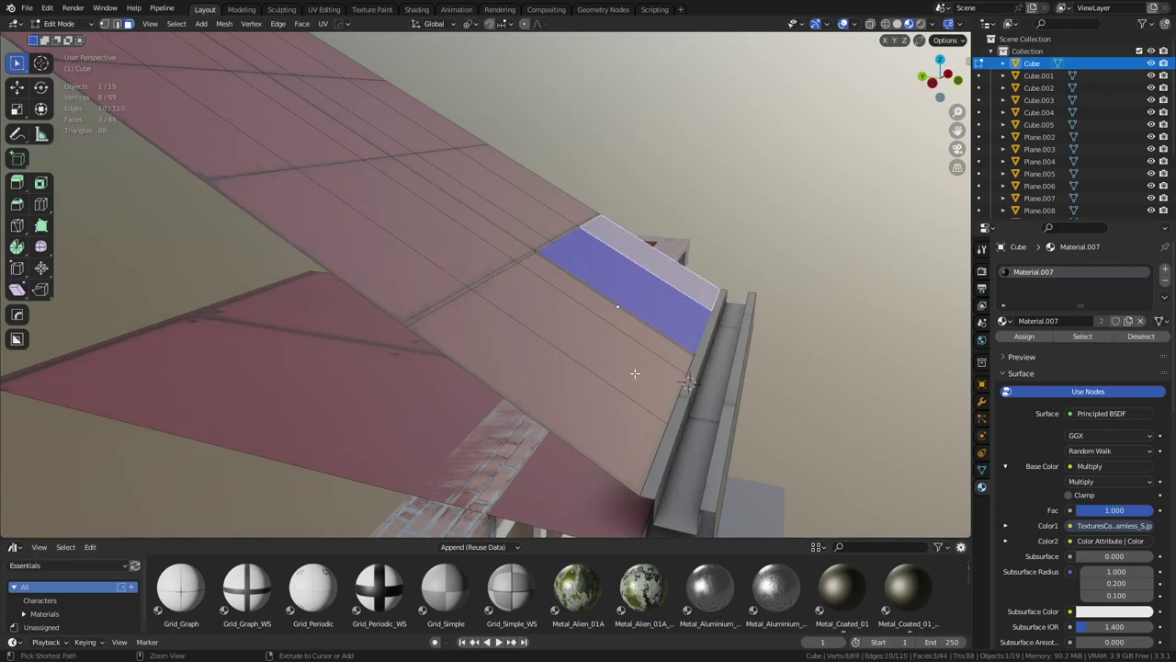
- Select the three faces of the left tile in the row nearest the gutter and inset them 0.03756 m with boundary on
middle_drag(579, 389, 543, 402)
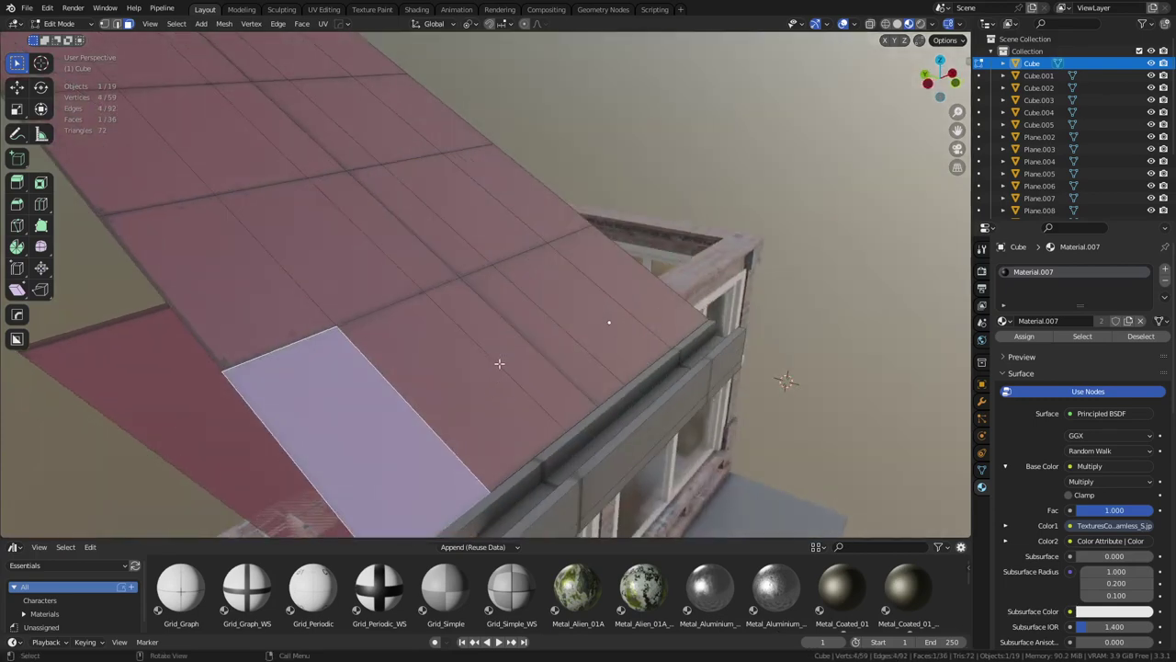
ctrl+click(499, 363)
key(i)
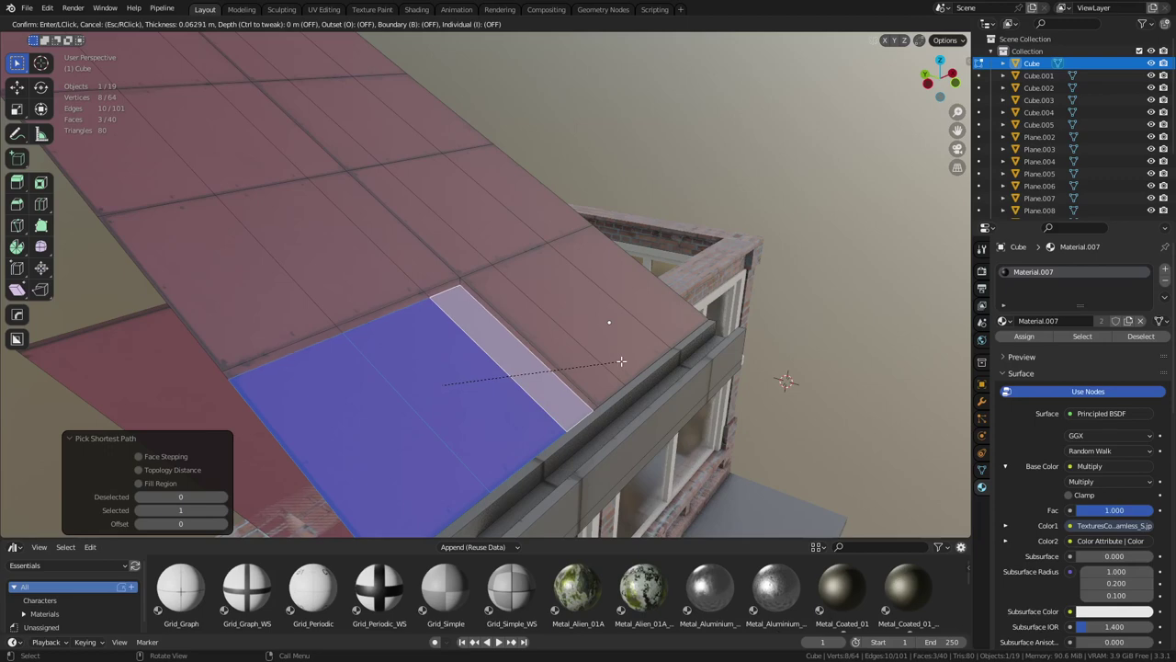
key(b)
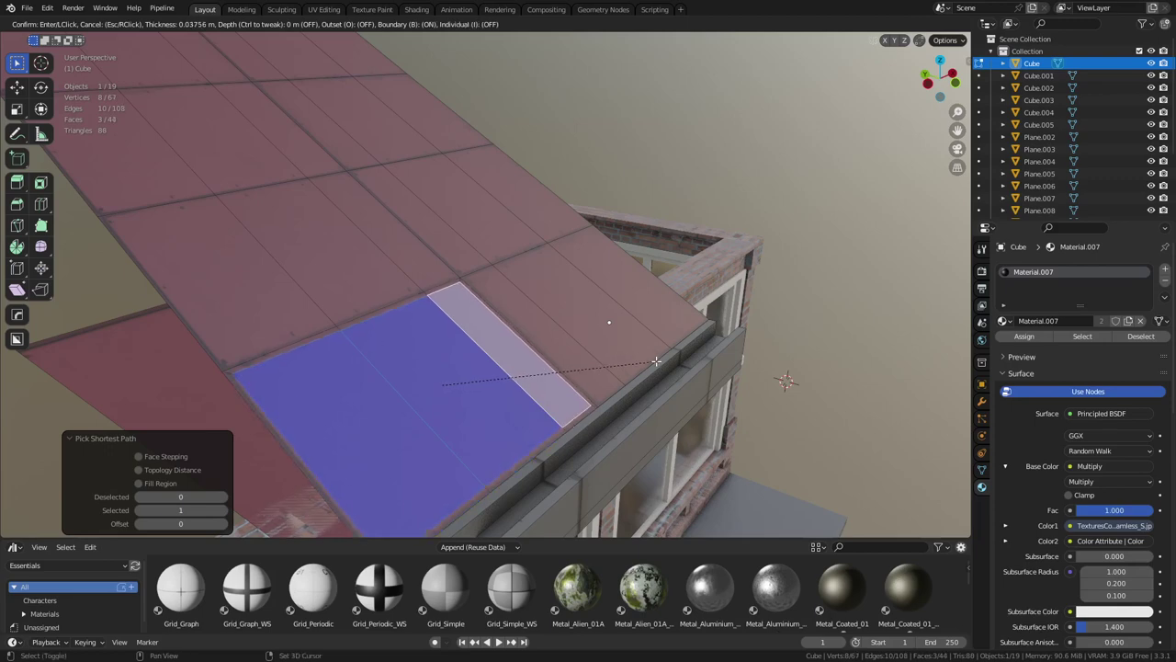
click(656, 361)
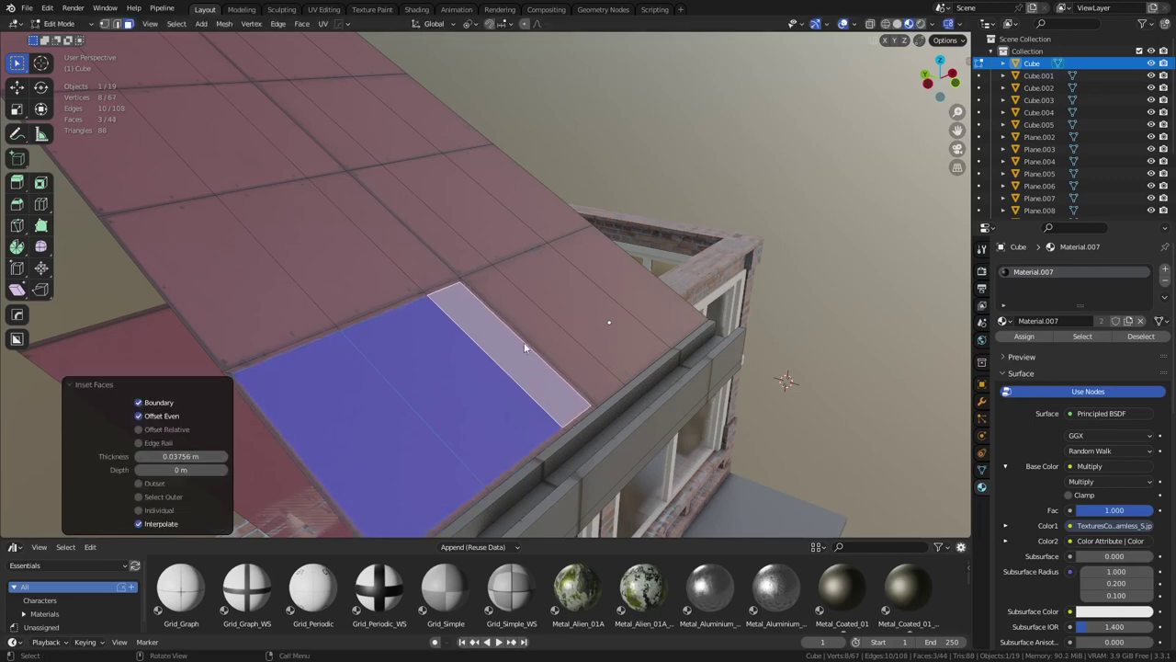
- Select the three faces of the right tile in the row nearest the gutter and inset them 0.03756 m
click(525, 341)
ctrl+click(620, 285)
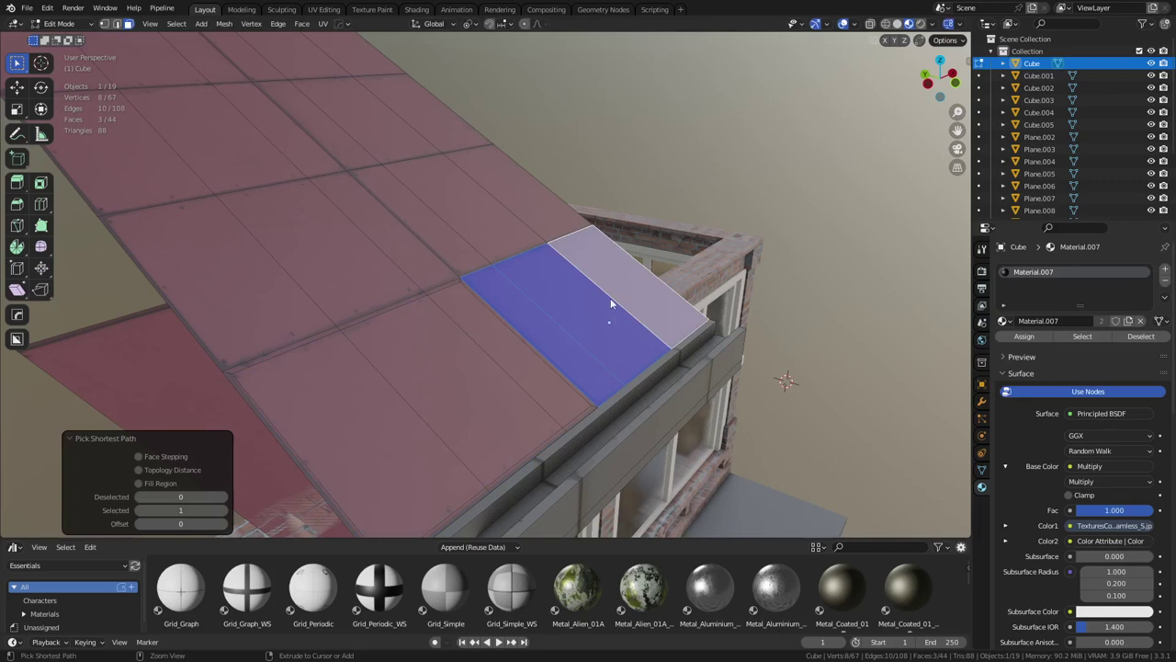
key(i)
click(689, 396)
text(0.03756 m)
- Select the three faces of the left tile in the second row up and inset them 0.03756 m
middle_drag(331, 409, 427, 413)
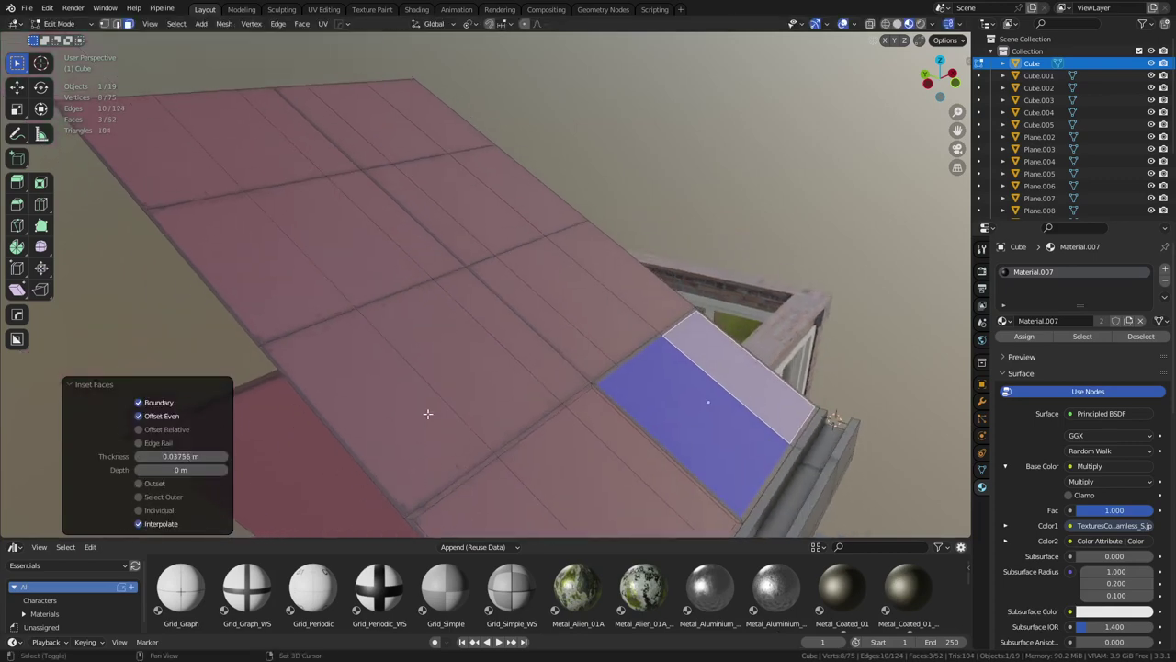
click(427, 414)
ctrl+click(571, 350)
shift+click(546, 327)
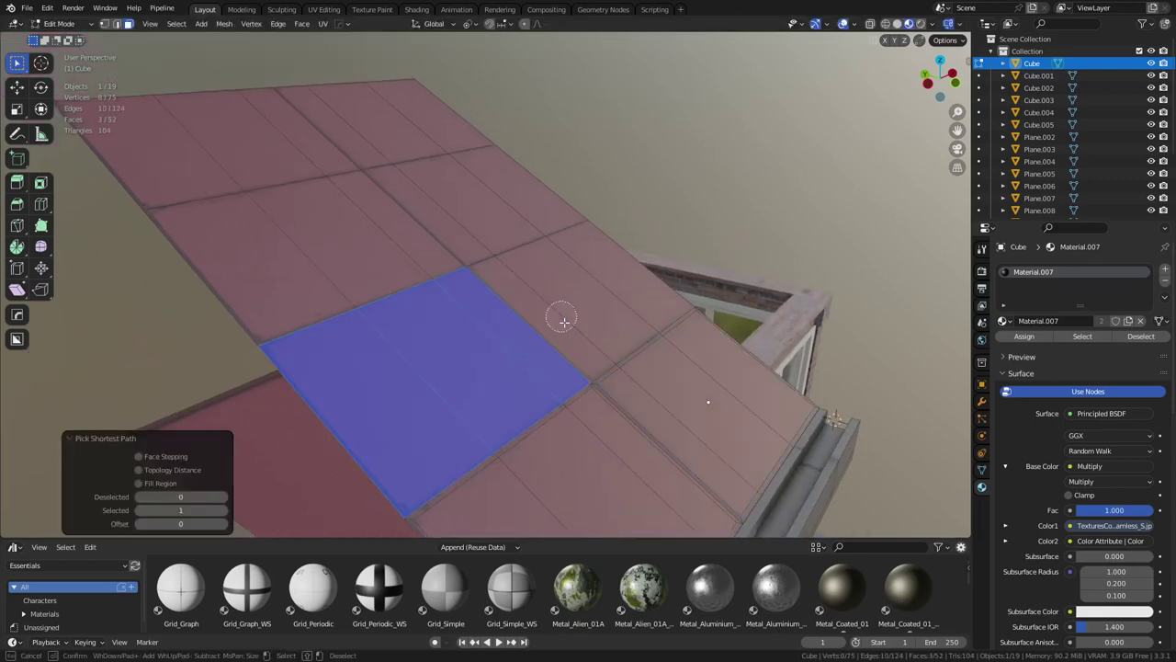
key(i)
click(601, 415)
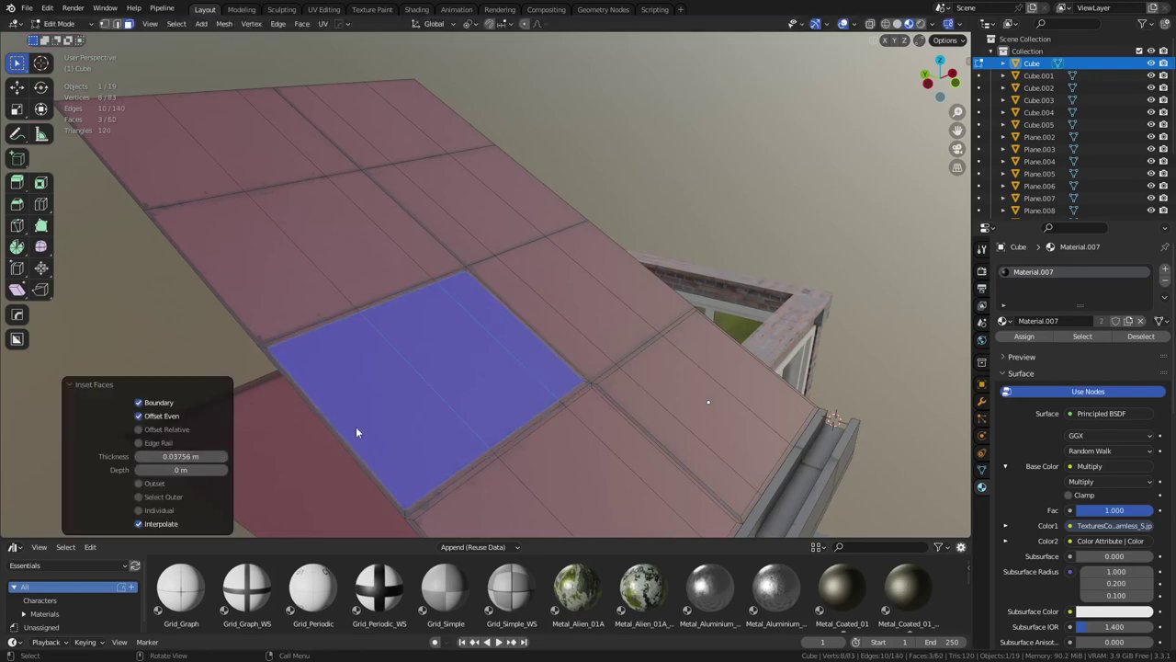
- Select the three faces of the right tile in the second row up and inset them 0.03756 m
click(546, 320)
ctrl+click(679, 322)
key(i)
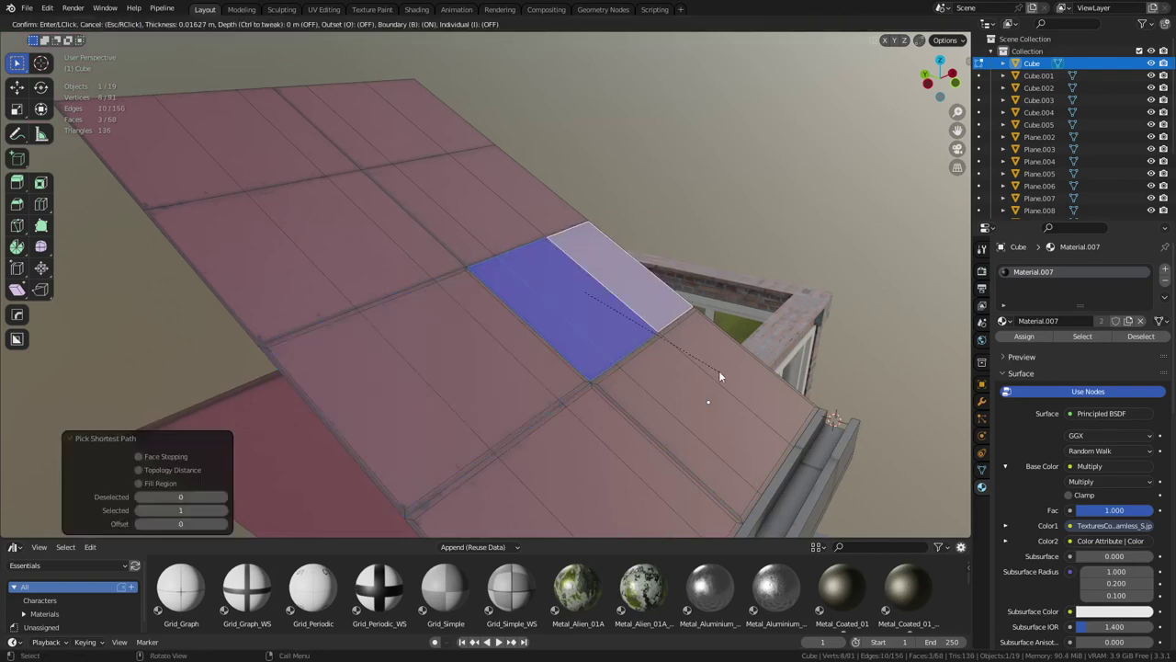
click(547, 321)
- Select the three faces of the left tile in the third row up and inset them 0.038 m
middle_drag(548, 322, 286, 432)
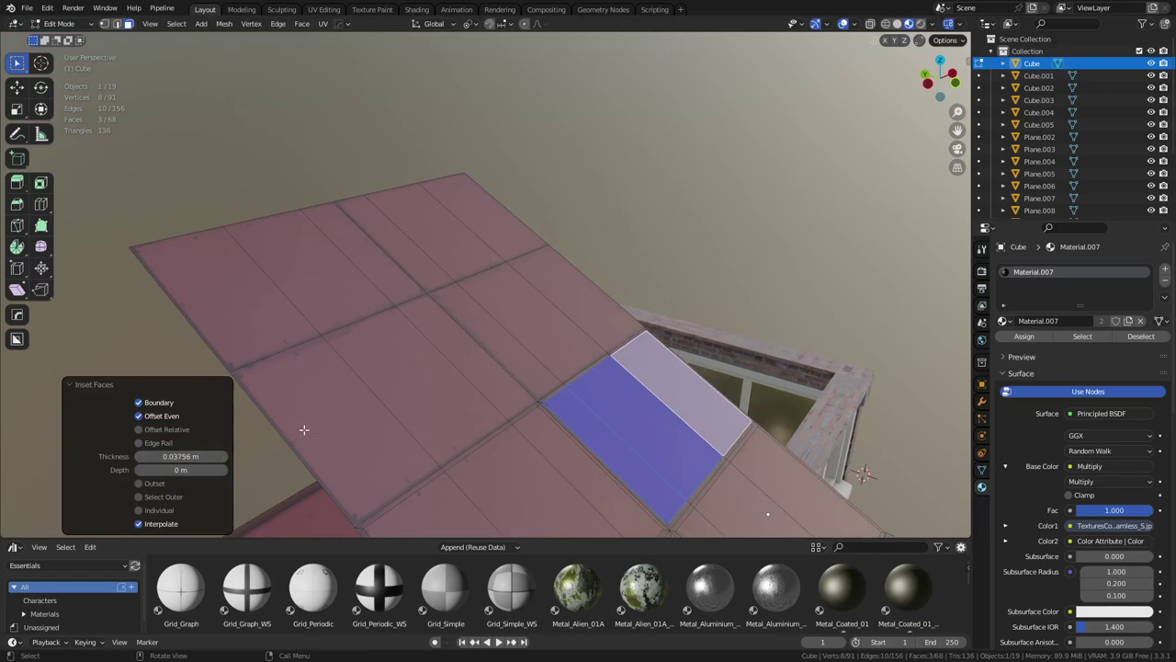
click(304, 427)
ctrl+click(451, 349)
key(i)
click(676, 389)
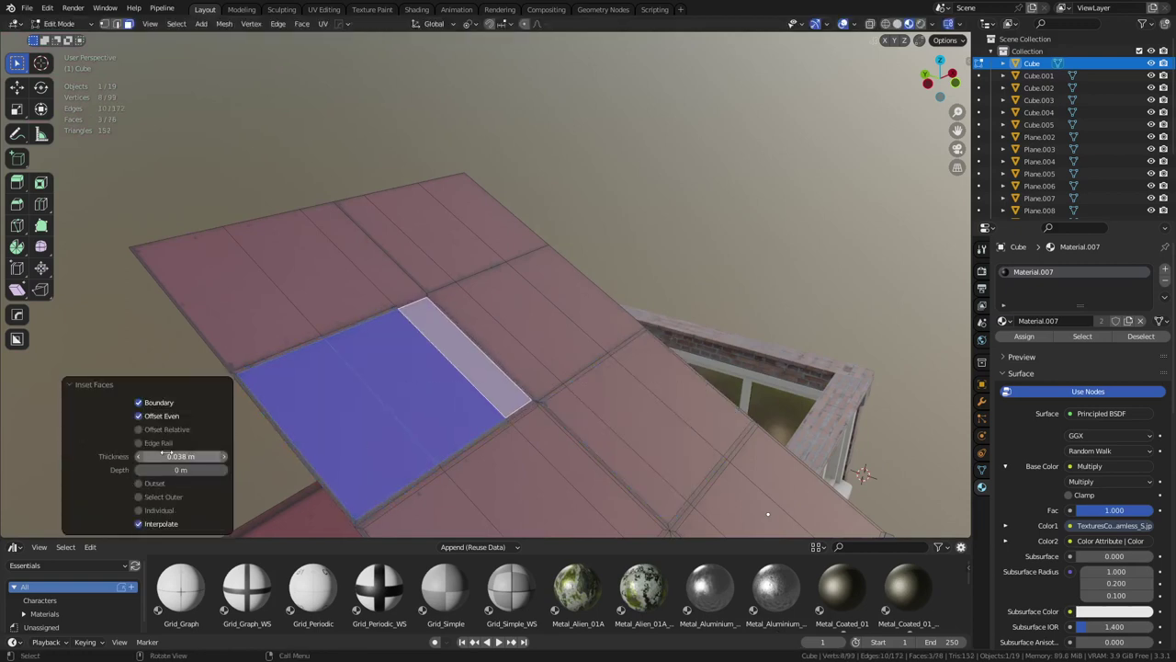
- Select the three faces of the right tile in the third row up and inset them within their boundary
click(467, 353)
ctrl+click(558, 309)
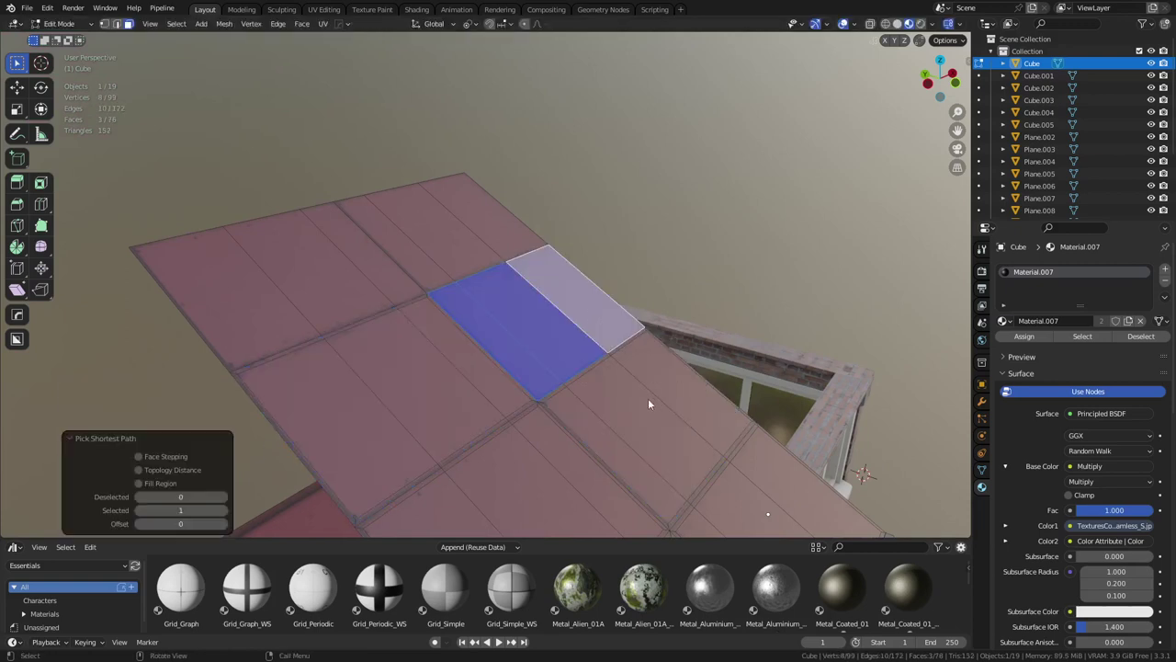
key(i)
click(568, 453)
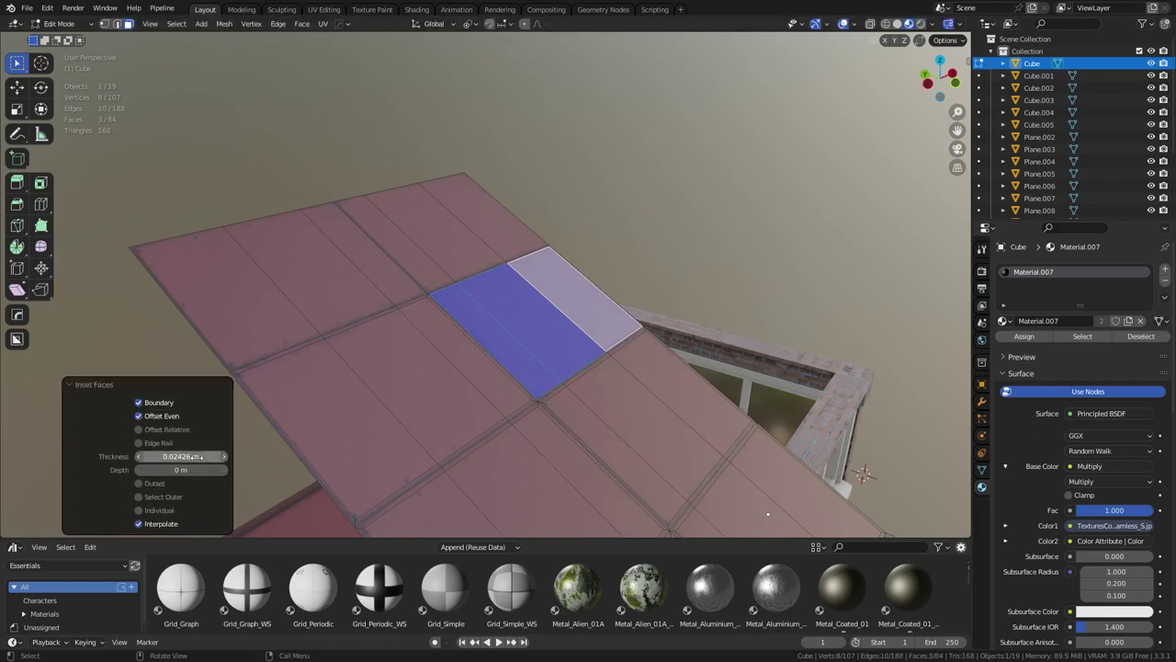
- Select the three faces of the left tile in the topmost row and inset them 0.03756 m
shift+middle_drag(299, 355, 358, 394)
click(283, 360)
ctrl+click(435, 315)
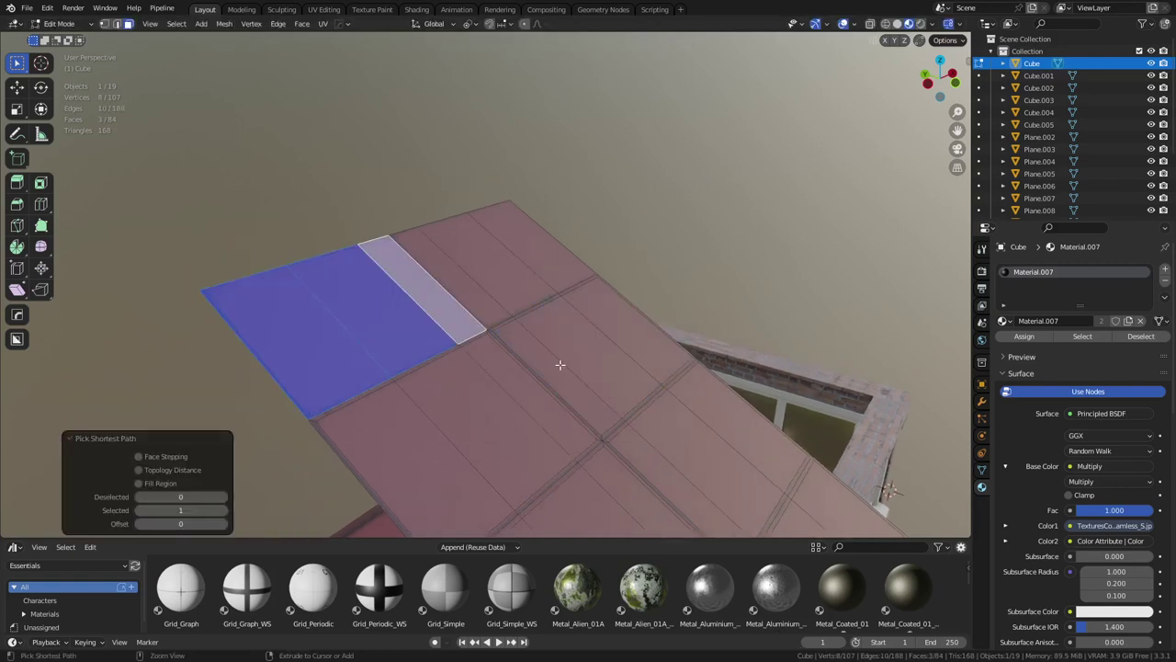
key(i)
click(555, 417)
text(0.037561)
click(184, 456)
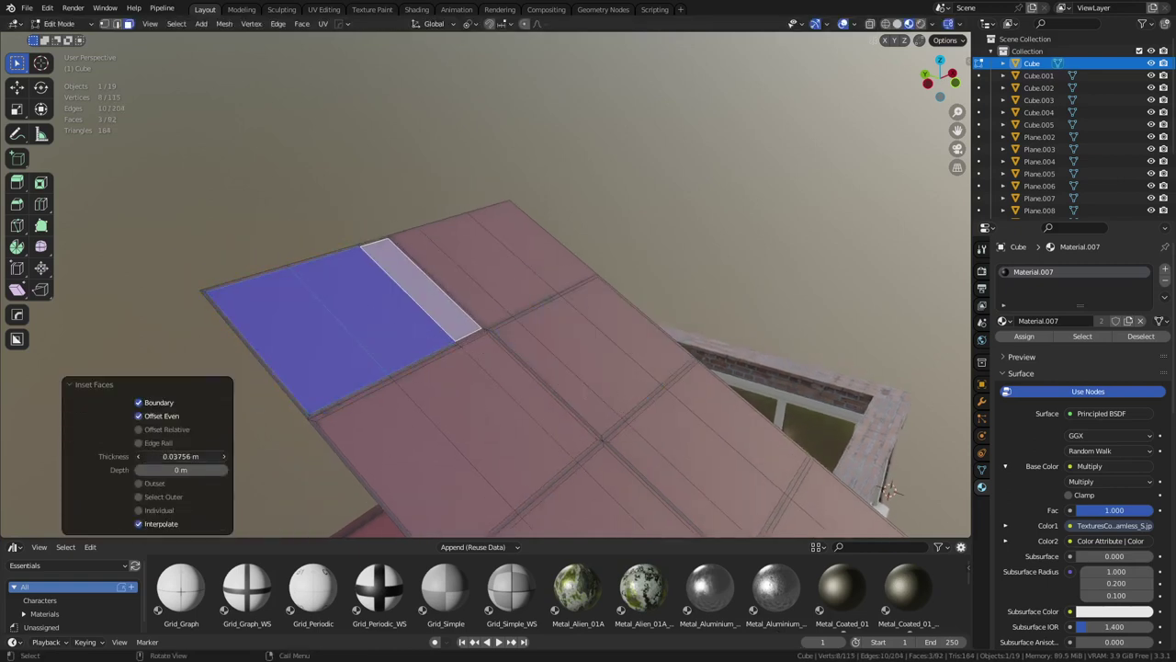
key(Return)
- Select the three faces of the right tile in the topmost row and inset them 0.03756 m
click(473, 294)
ctrl+click(556, 257)
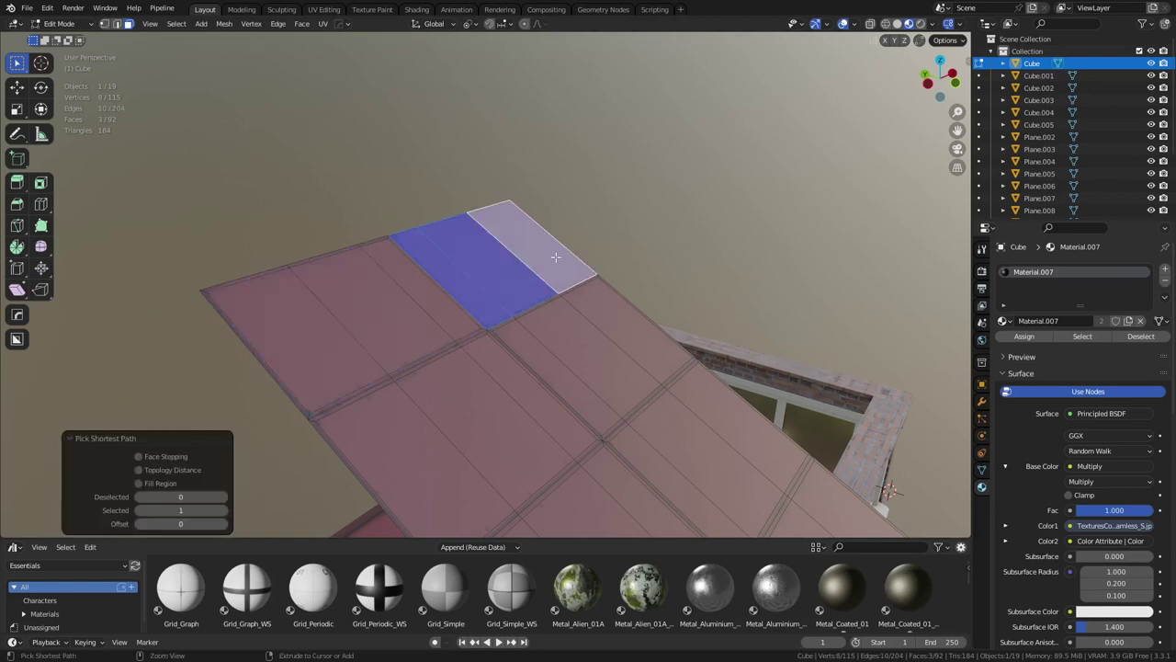
key(i)
click(687, 436)
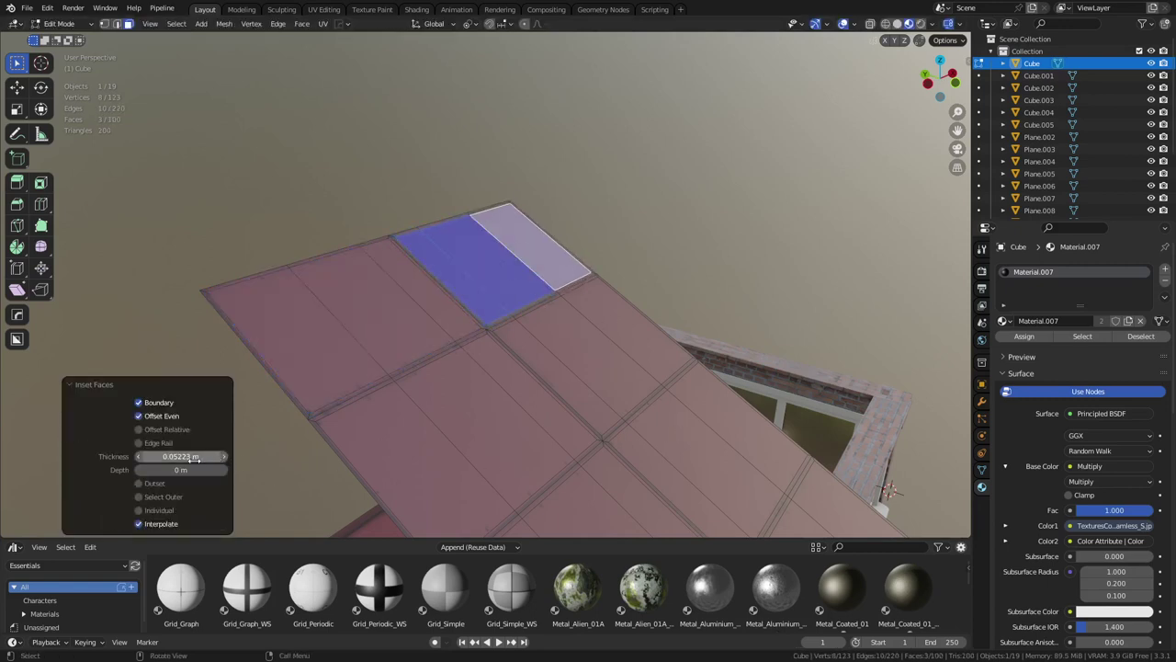
text(0.03756)
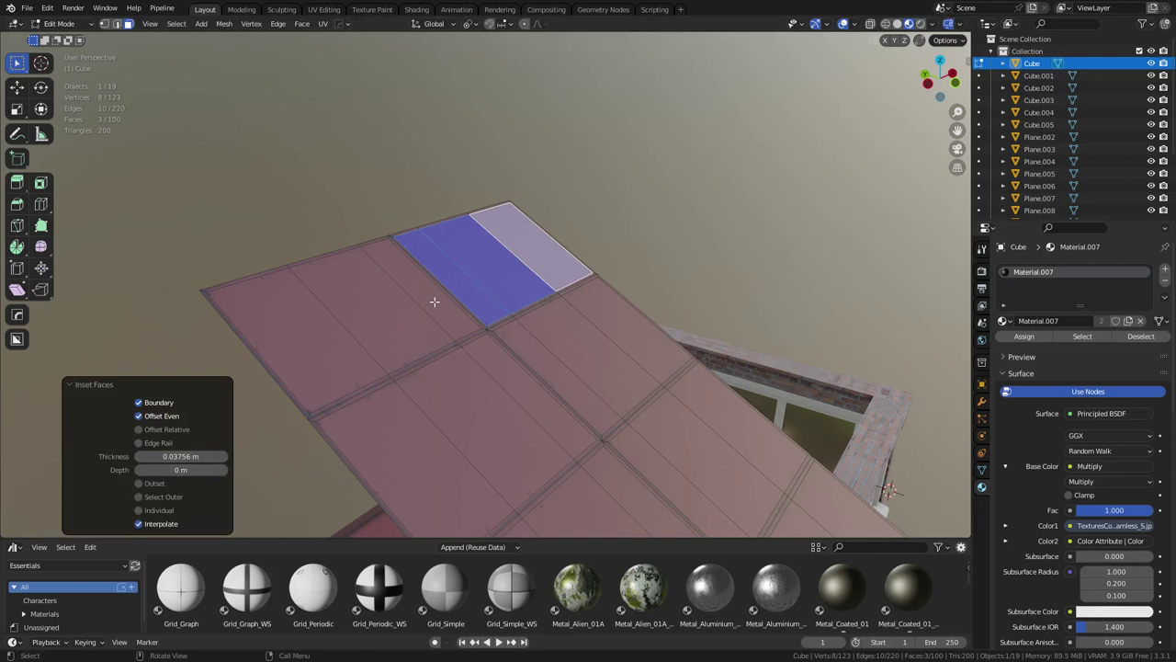
- Select the inner lengthwise edge loops running through the roof tiles and dissolve them so each tile is a single face
key(2)
alt+click(362, 343)
alt+shift+click(417, 305)
alt+shift+click(483, 282)
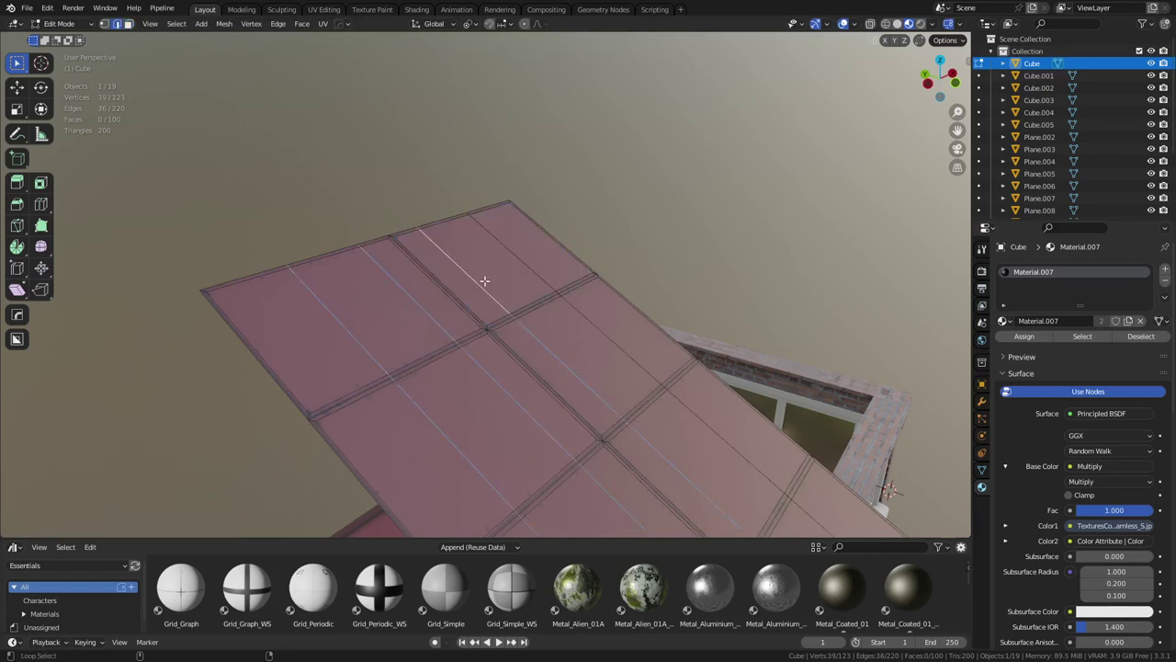
alt+shift+click(513, 263)
key(KP_Decimal)
key(ctrl+x)
- Select all eight inset tile faces on the upper roof slope and raise them slightly along their normals with Shrink/Fatten
key(3)
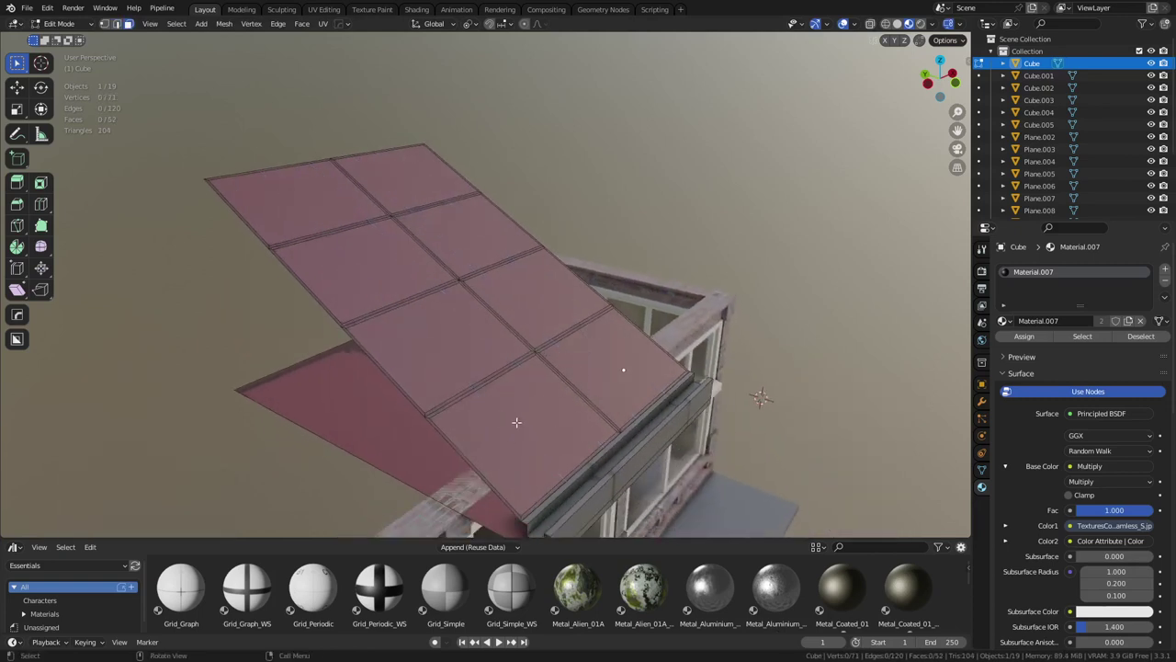
click(517, 426)
shift+click(443, 353)
shift+click(344, 259)
shift+click(305, 189)
shift+click(444, 176)
shift+click(467, 221)
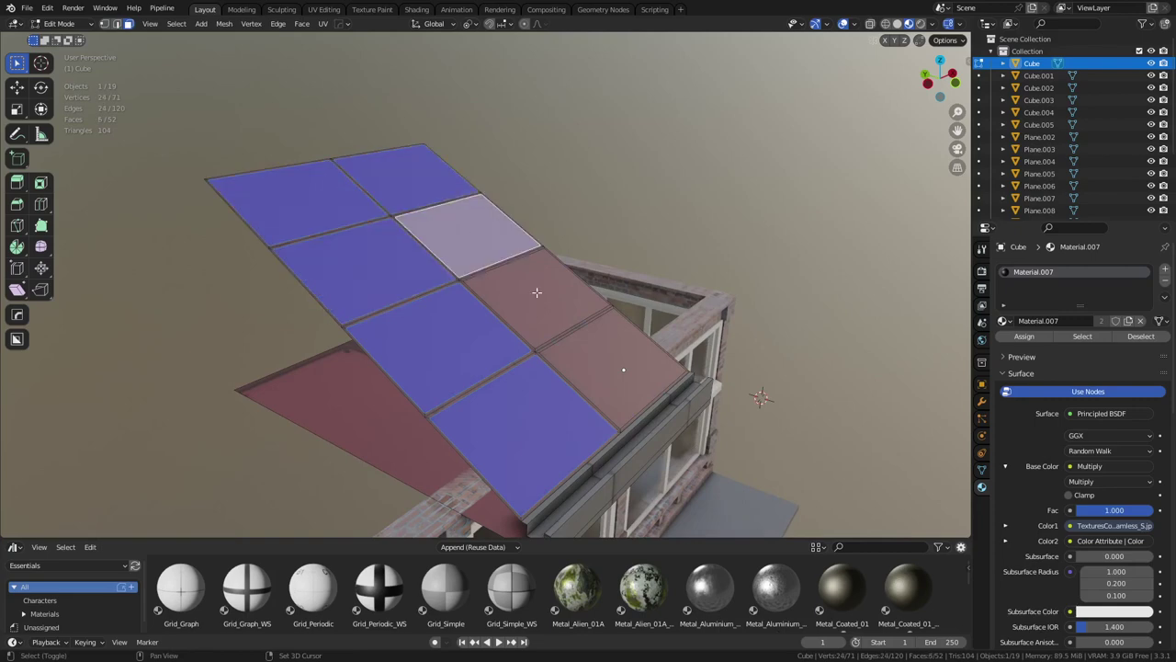
shift+click(536, 292)
shift+click(603, 347)
scroll(634, 390, up, 2)
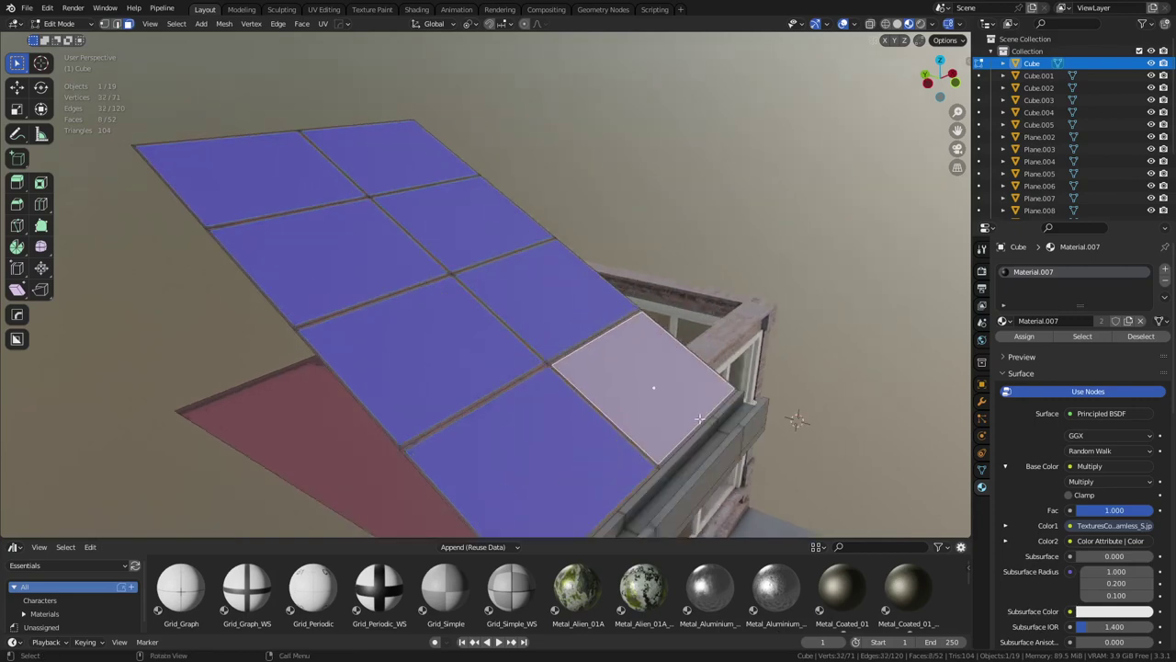
scroll(739, 435, up, 2)
key(alt+s)
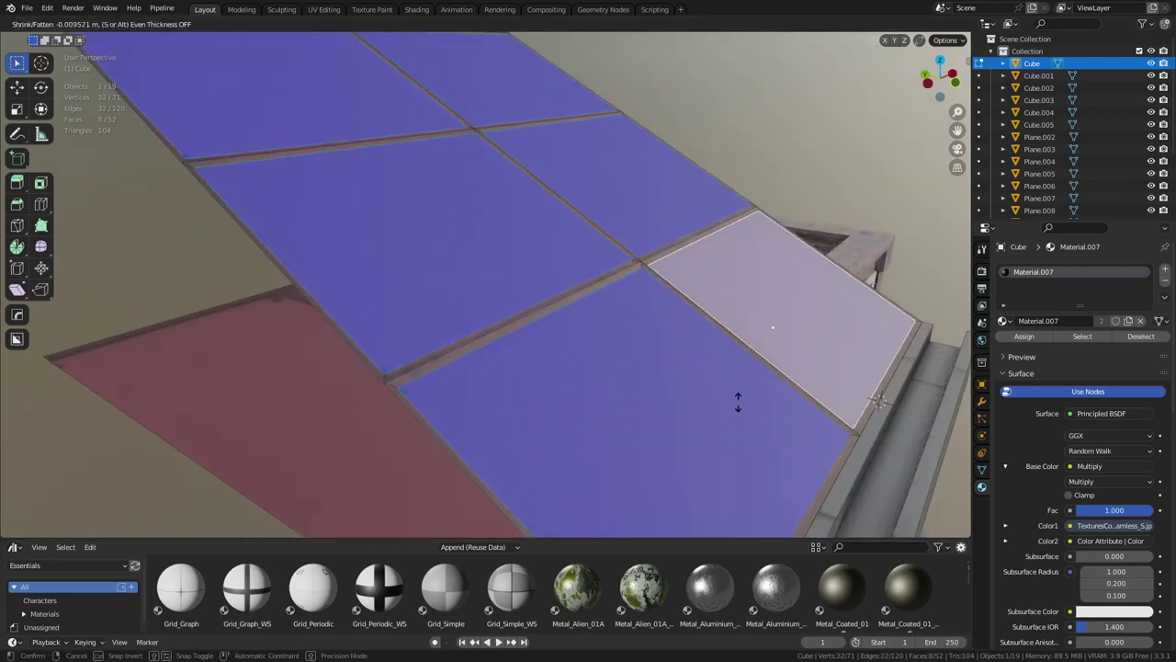
click(748, 381)
- Check the raised tiles in Object Mode and push the eight tile faces further outward with a second Shrink/Fatten
key(Tab)
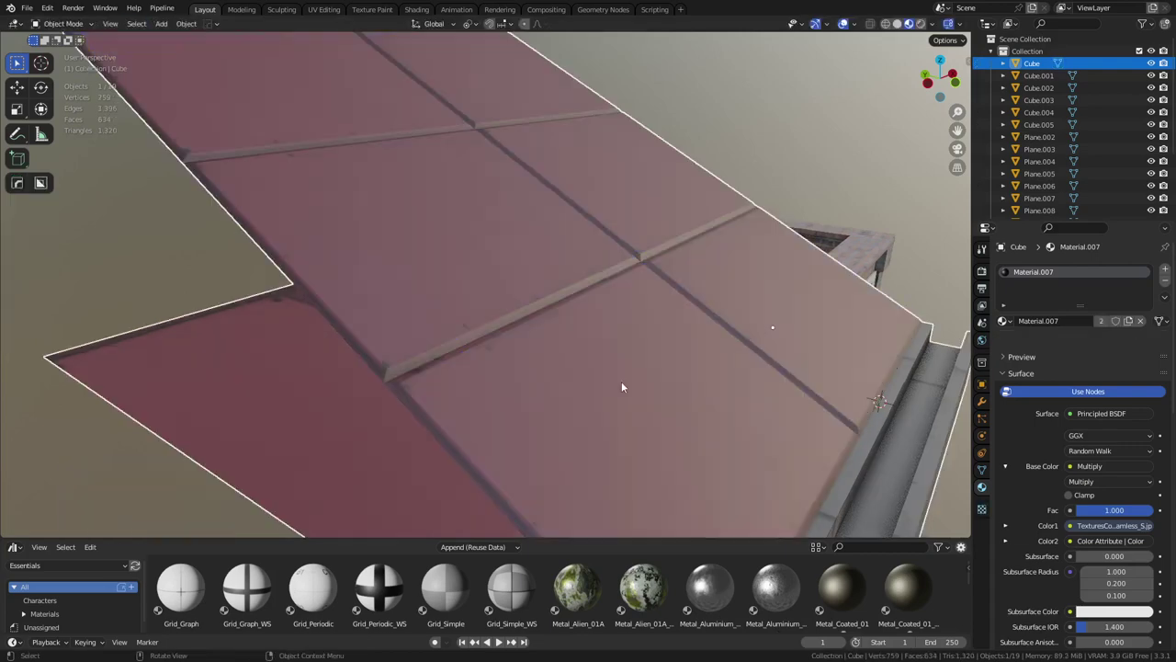
scroll(772, 321, down, 6)
middle_drag(779, 320, 563, 352)
scroll(630, 339, up, 3)
scroll(562, 352, up, 3)
key(Tab)
key(alt+s)
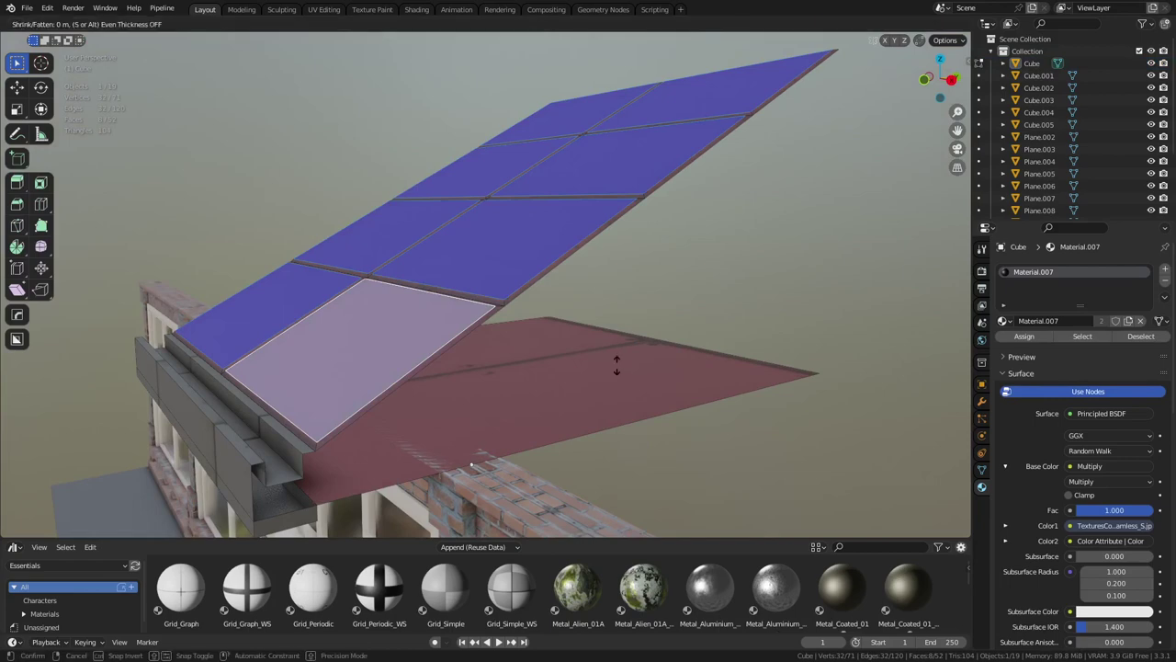
click(609, 349)
key(ctrl+Tab)
click(515, 353)
click(757, 248)
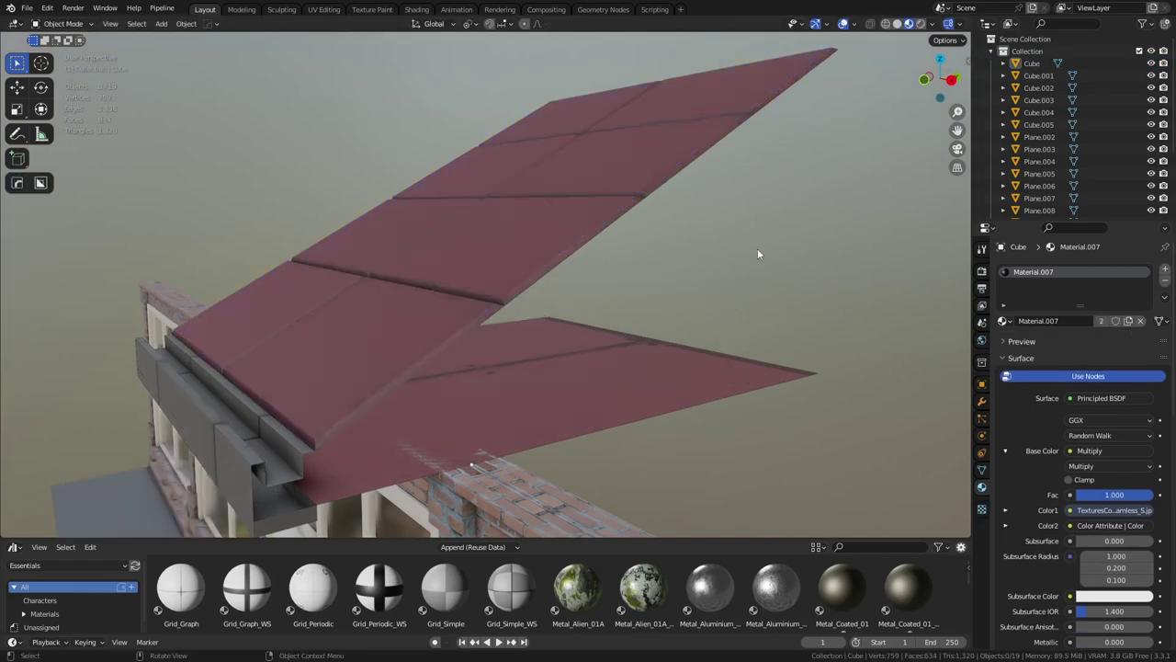
scroll(636, 320, down, 2)
middle_drag(583, 324, 388, 255)
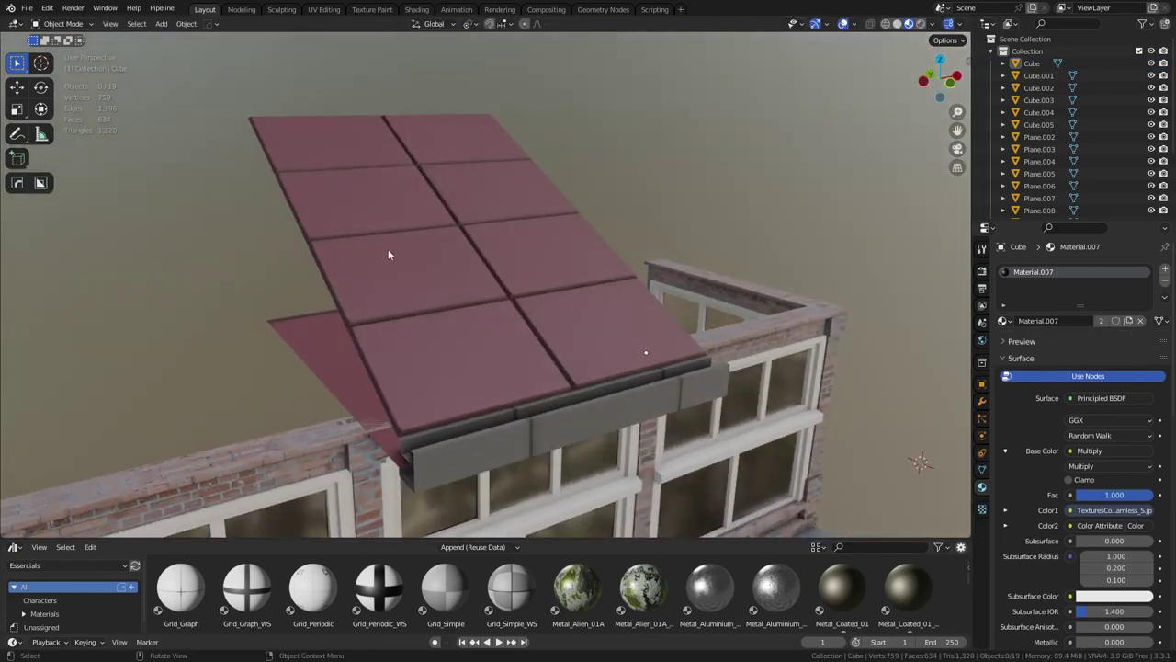
- Offset the eight tile faces outward by another 0.0116 m with Shrink/Fatten and return to Object Mode
key(Tab)
middle_drag(607, 308, 635, 307)
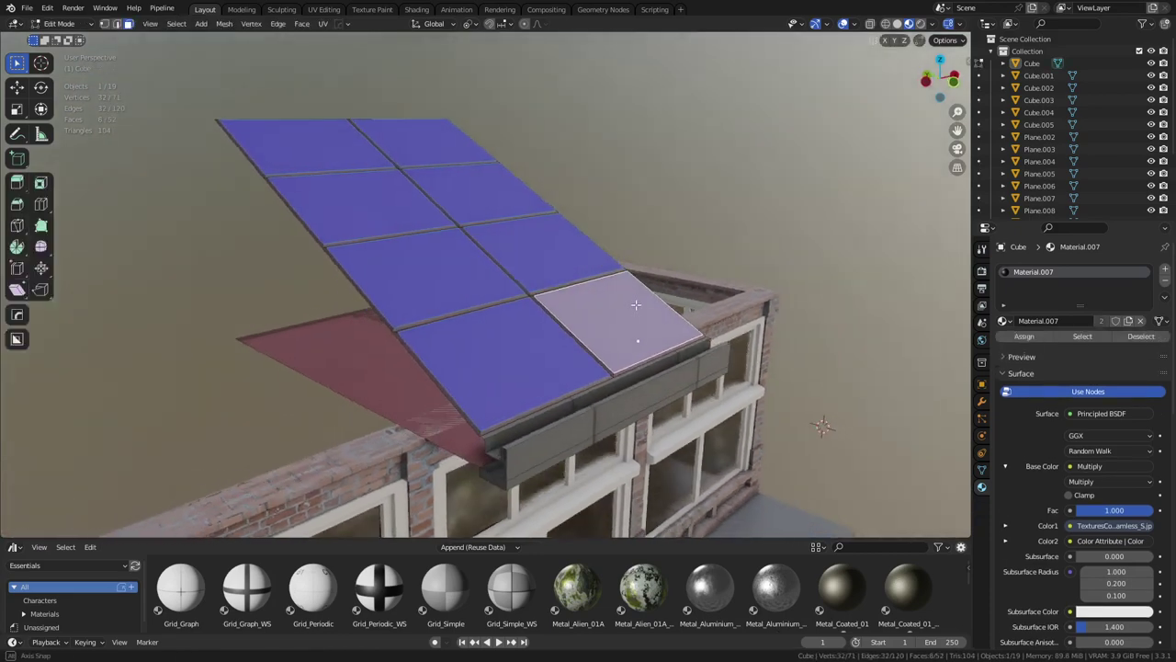
scroll(635, 309, up, 4)
key(alt+s)
click(634, 303)
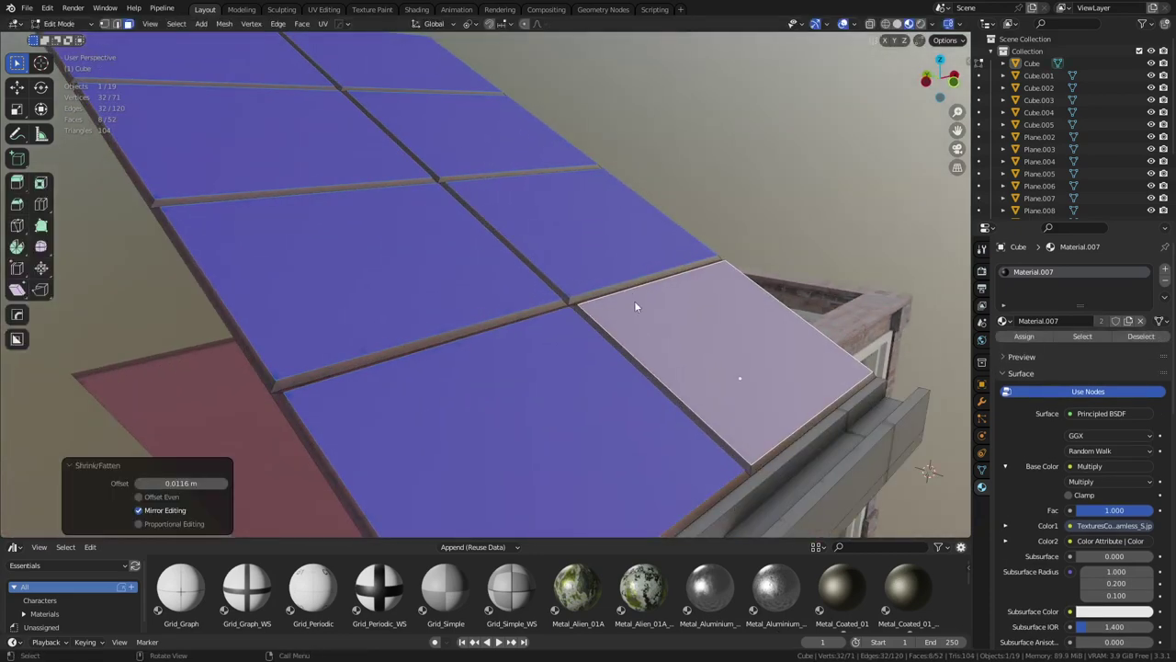
key(Tab)
scroll(752, 285, down, 5)
middle_drag(752, 285, 327, 313)
click(551, 335)
key(g)
key(y)
key(Escape)
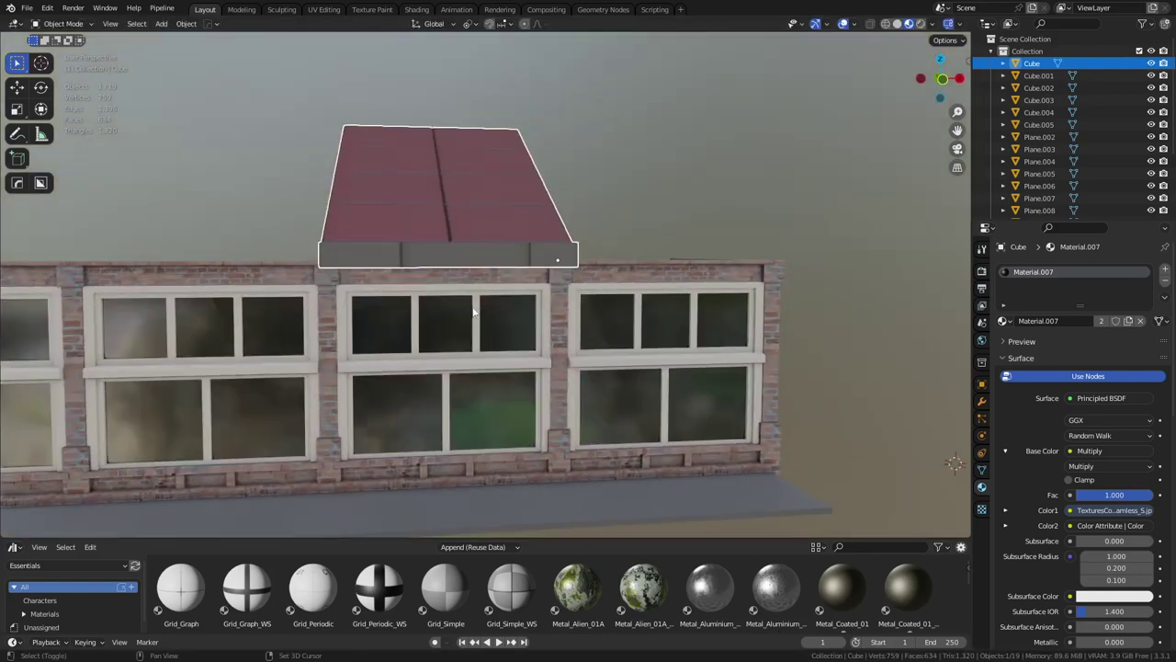
- In top view, move the roof piece about 3.9 m in the negative X direction along the wall
click(326, 313)
click(380, 213)
middle_drag(381, 213, 552, 350)
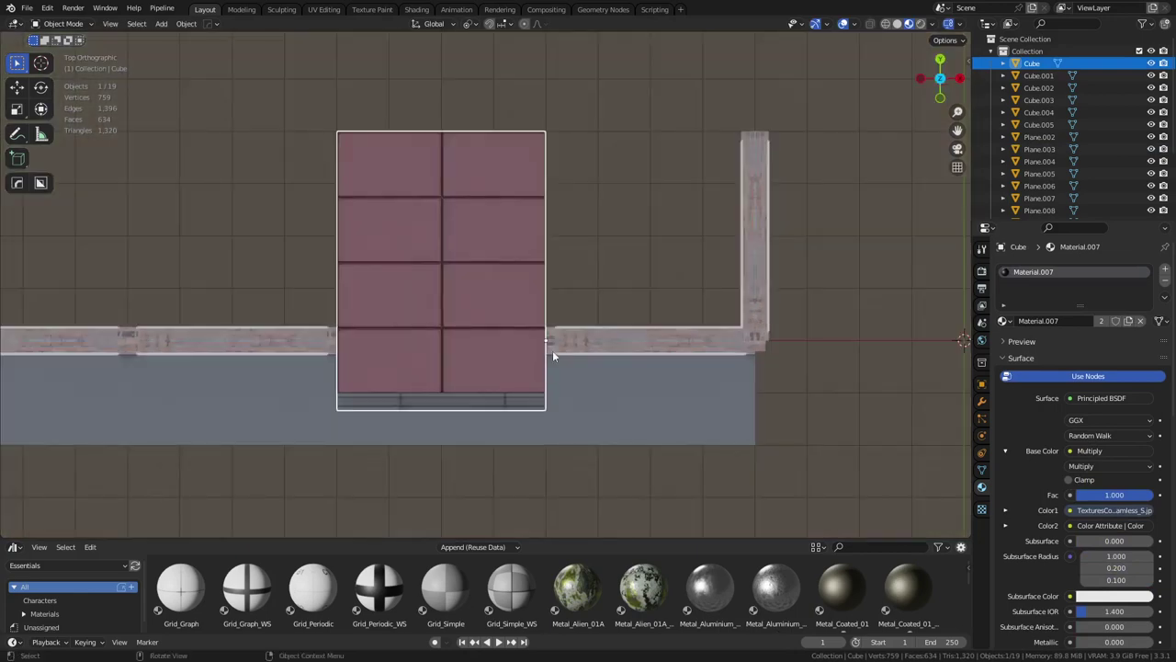
key(g)
key(y)
key(x)
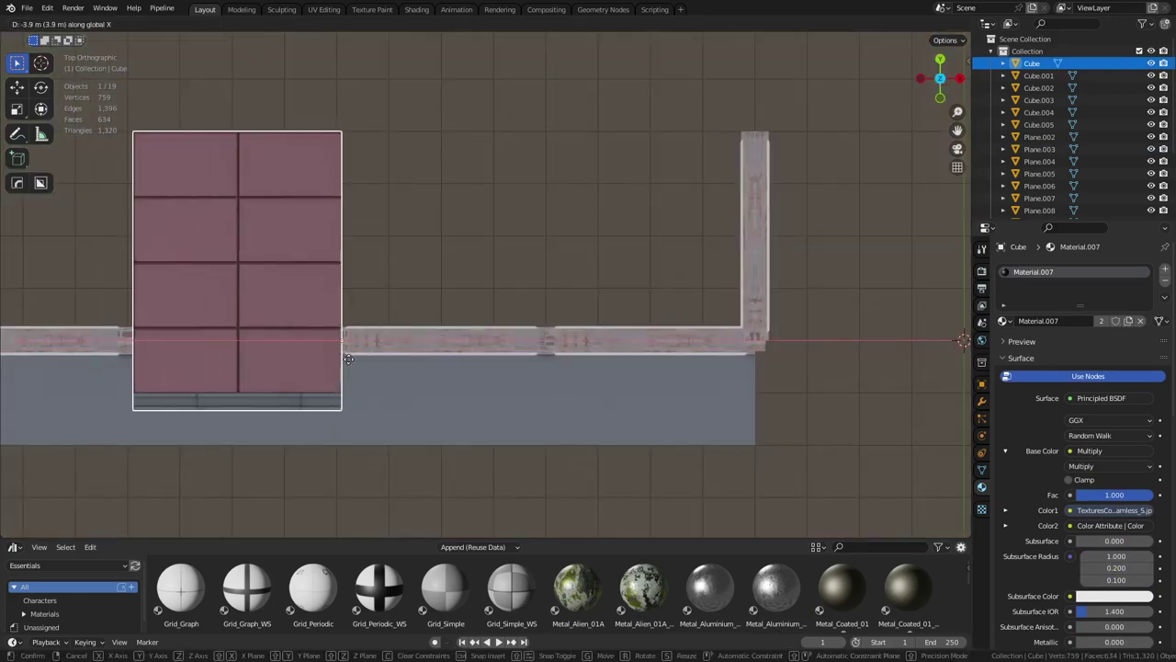
click(348, 358)
click(523, 224)
- Try duplicating the tiled roof piece 8 m along the X axis, and delete the copy
scroll(478, 244, down, 4)
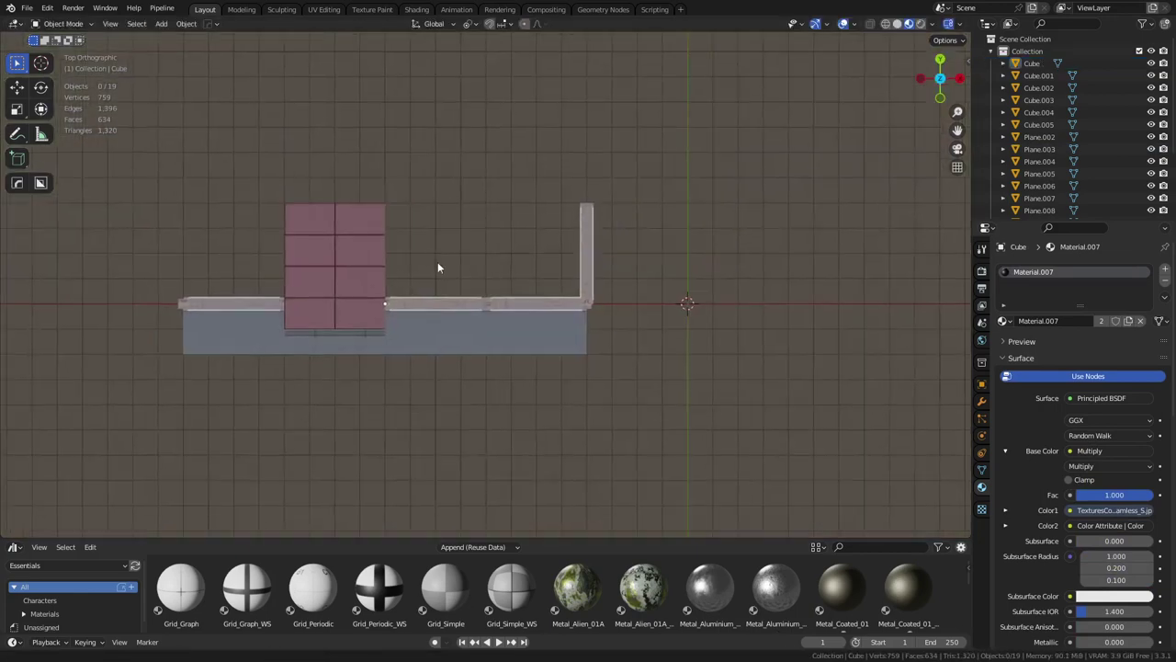
click(317, 281)
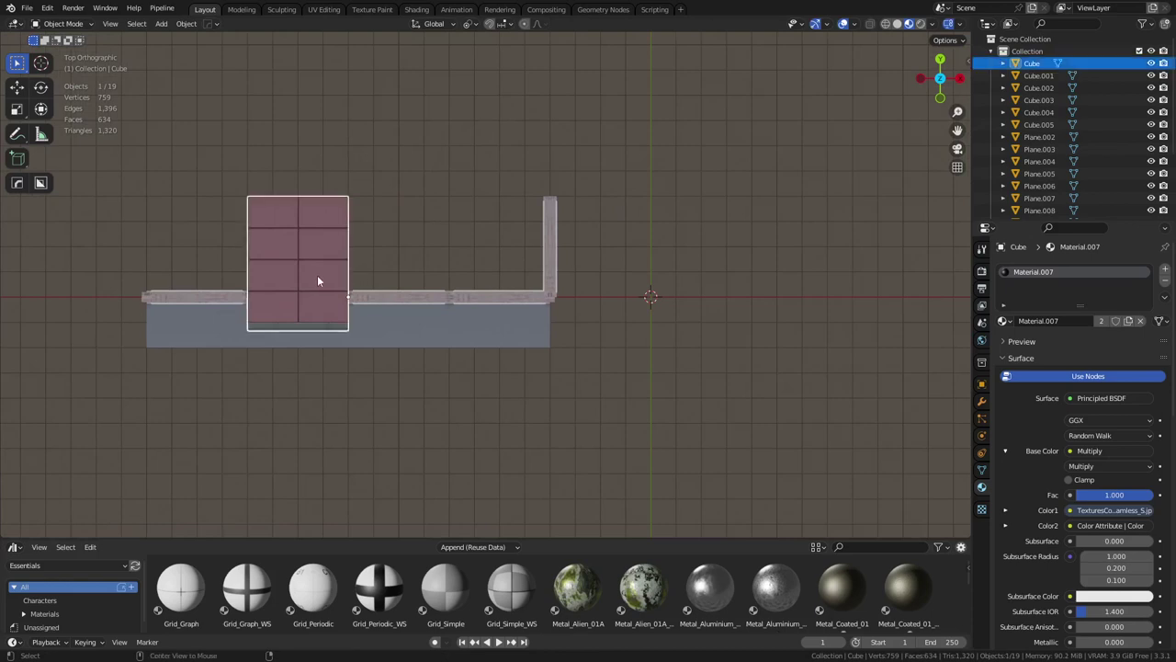
key(shift+d)
key(x)
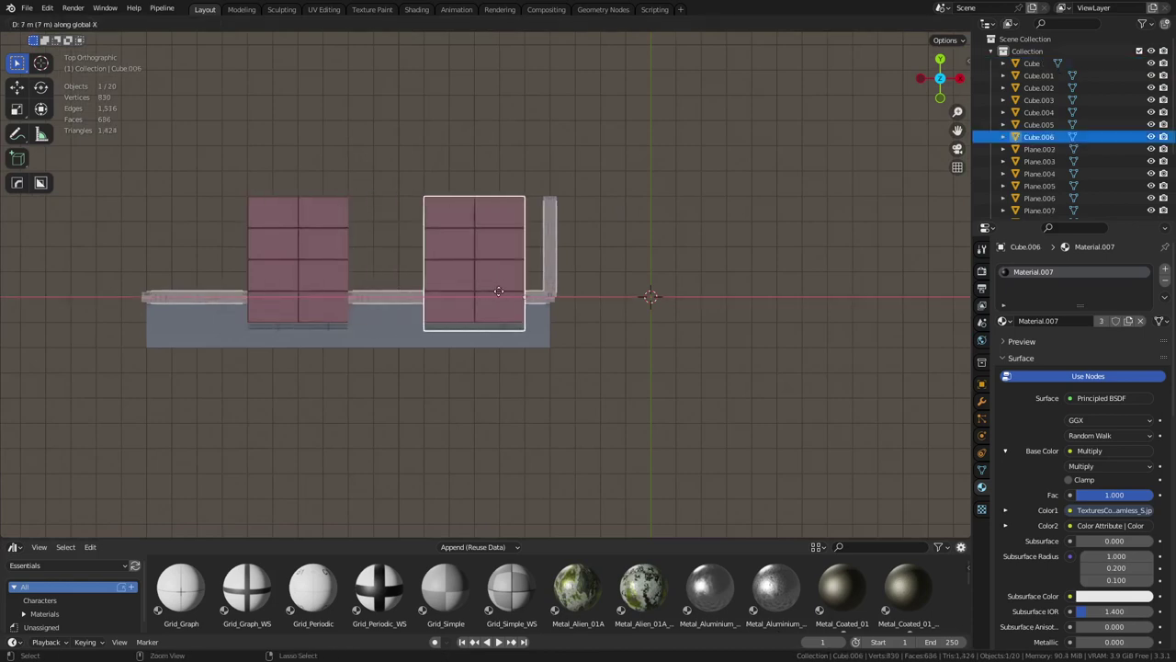
click(525, 309)
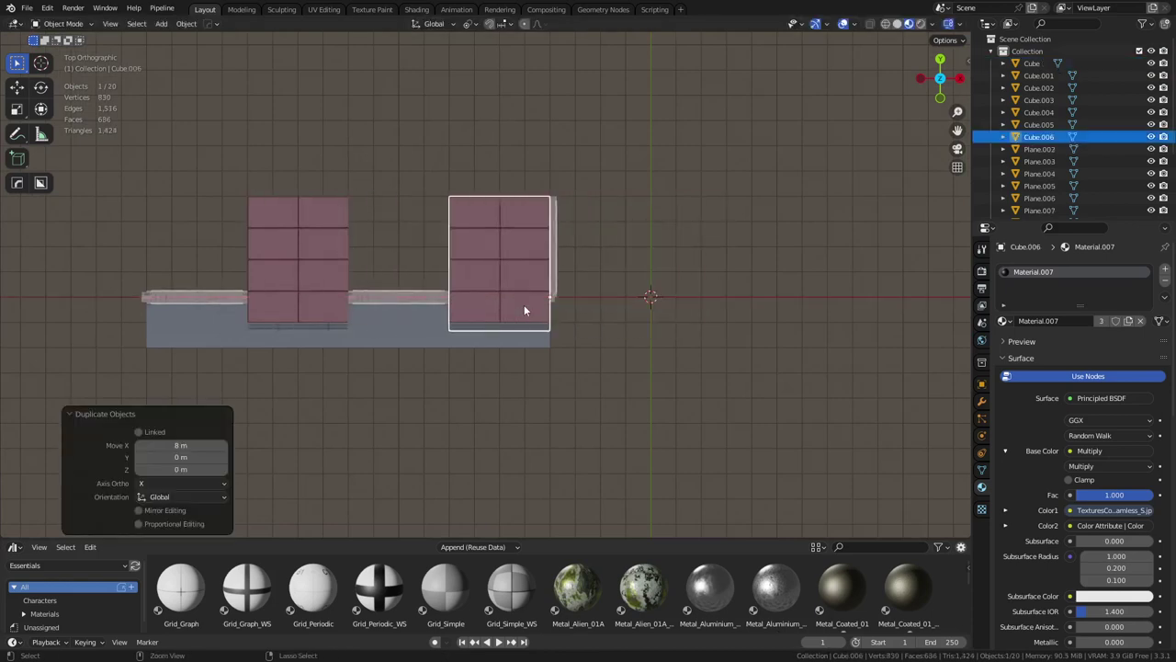
mouse_move(595, 345)
shift+middle_down()
mouse_move(516, 365)
mouse_move(615, 355)
shift+middle_up()
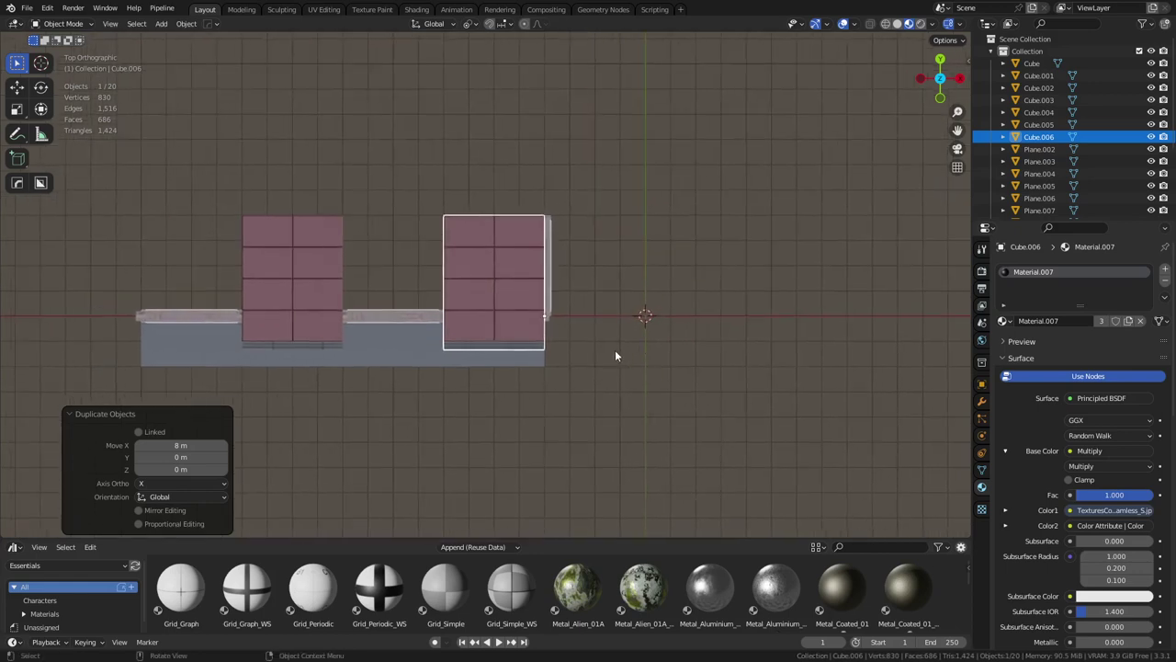
key(Delete)
- Create three linked duplicates of the roof piece along X, the first offset 6 m and the other two 4 m each
click(335, 296)
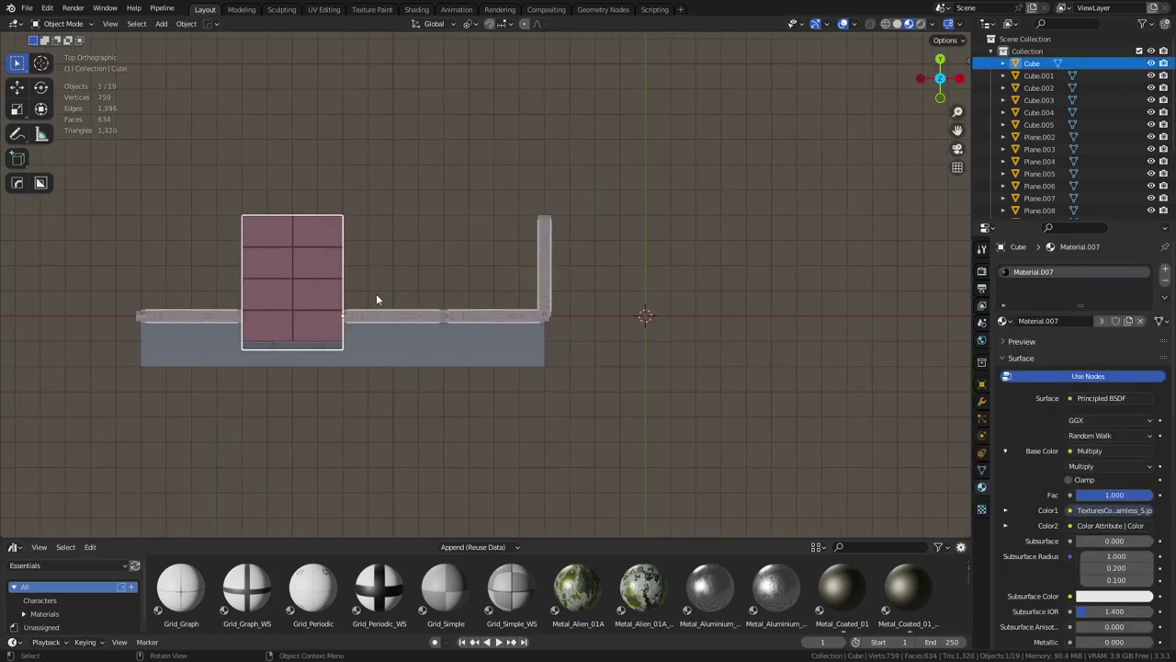
key(alt+d)
key(x)
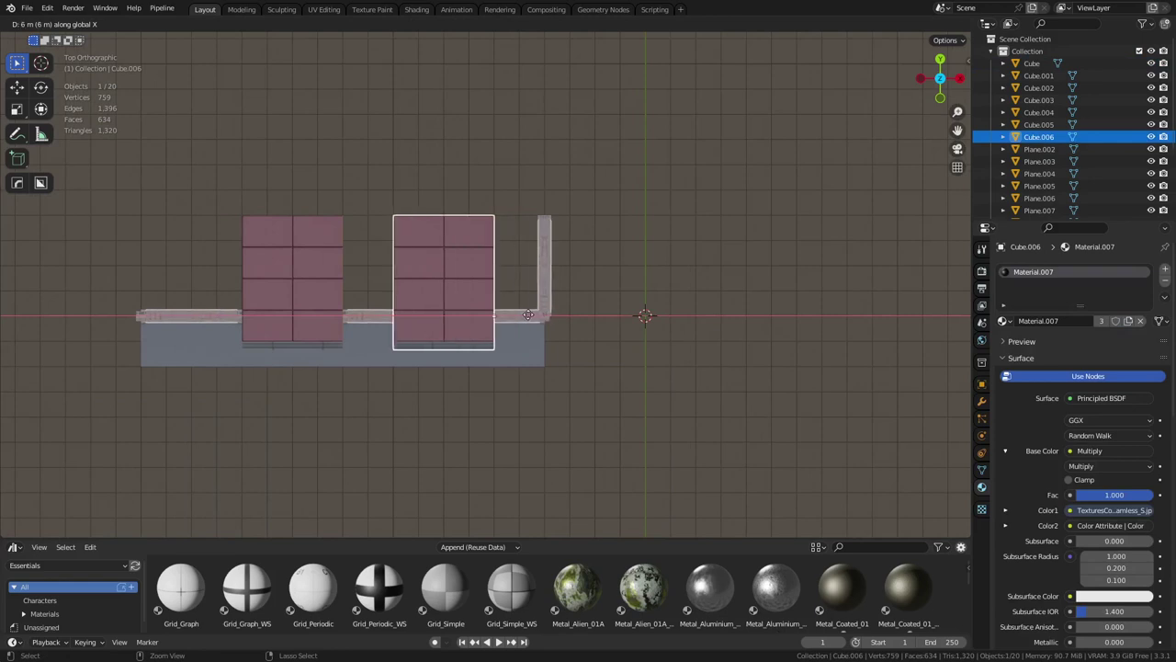
click(524, 318)
key(alt+d)
key(x)
click(622, 324)
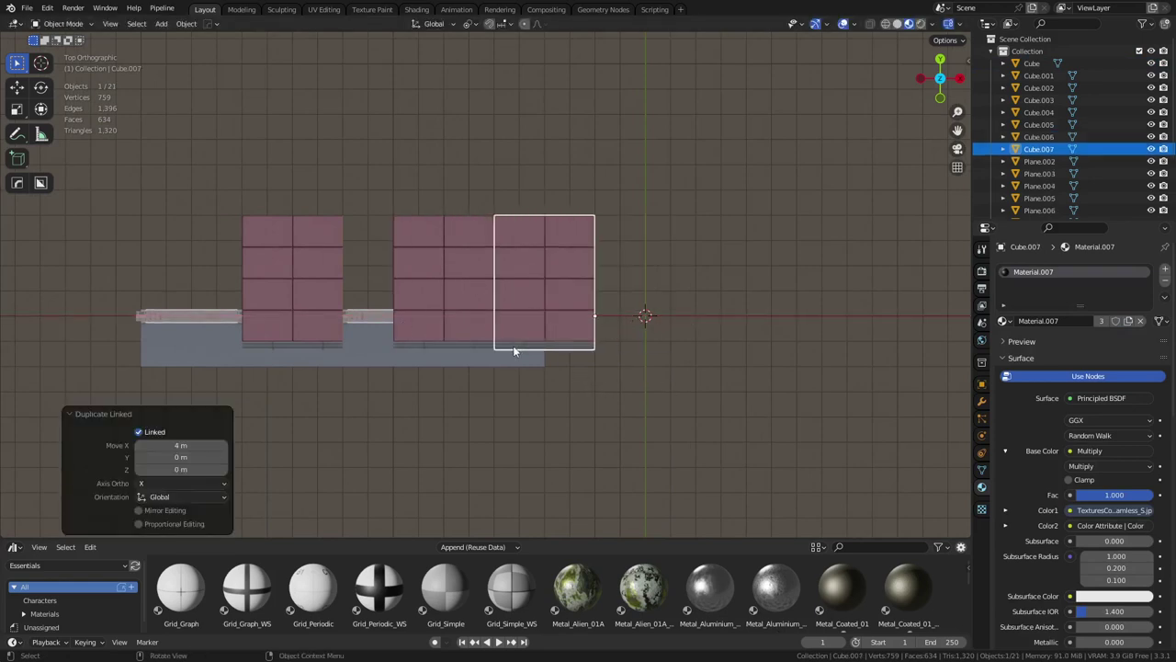
key(alt+d)
key(x)
click(616, 355)
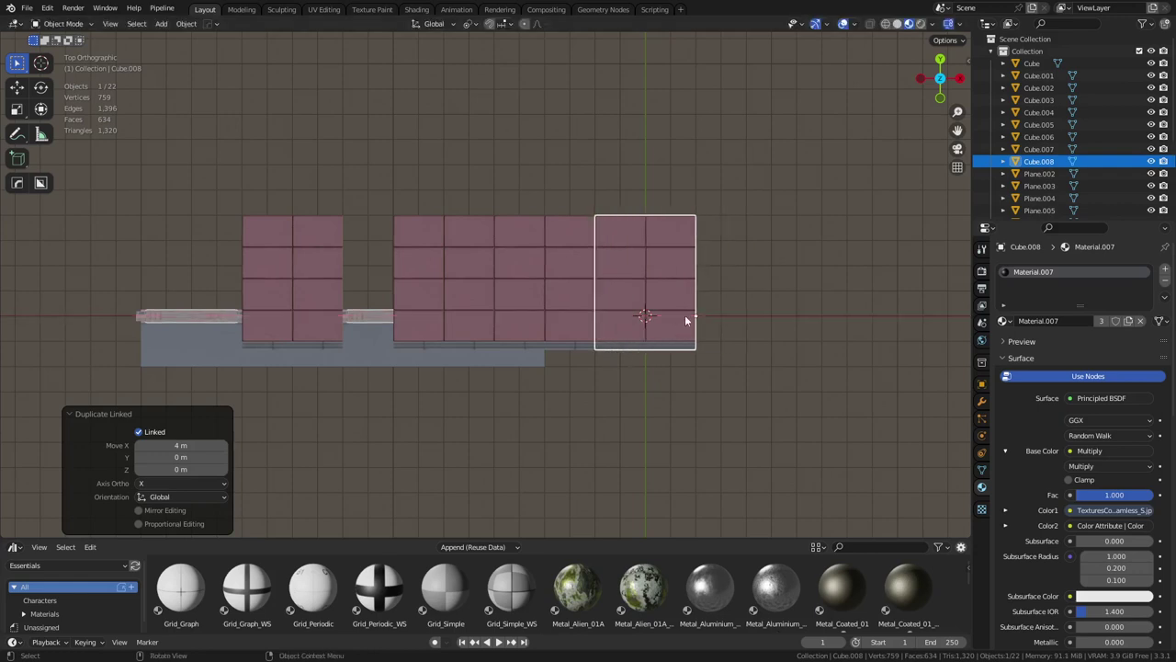
- Select the three linked roof copies and delete them, keeping only the original piece
click(417, 311)
shift+click(493, 283)
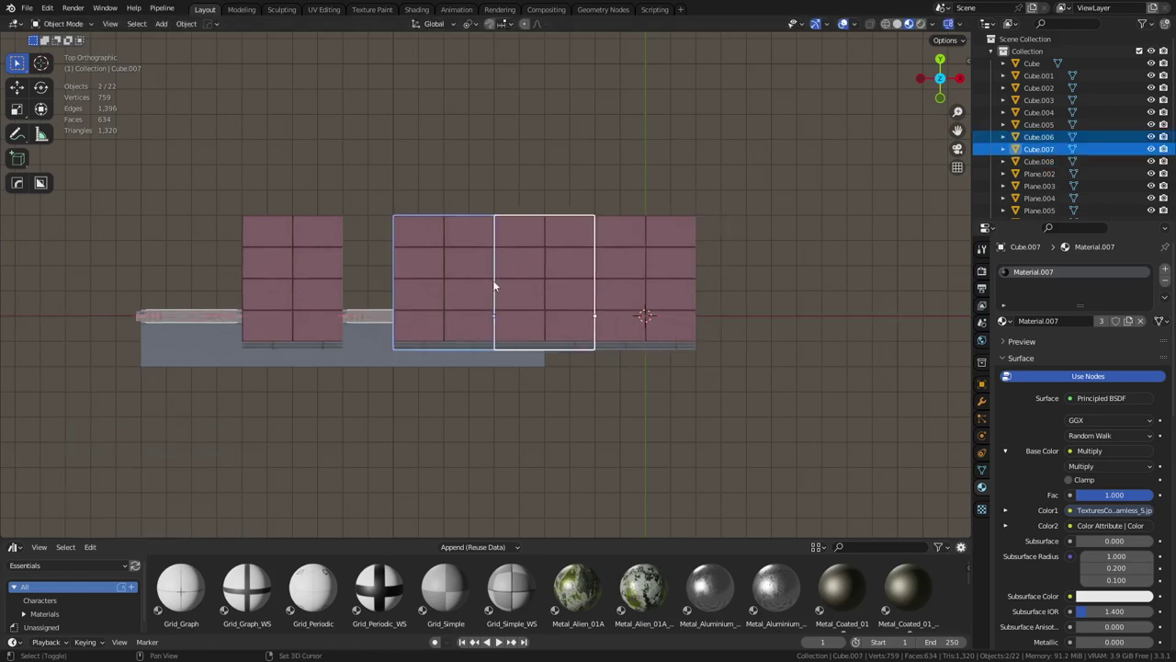
shift+click(641, 294)
middle_drag(599, 364, 582, 251)
key(x)
click(583, 253)
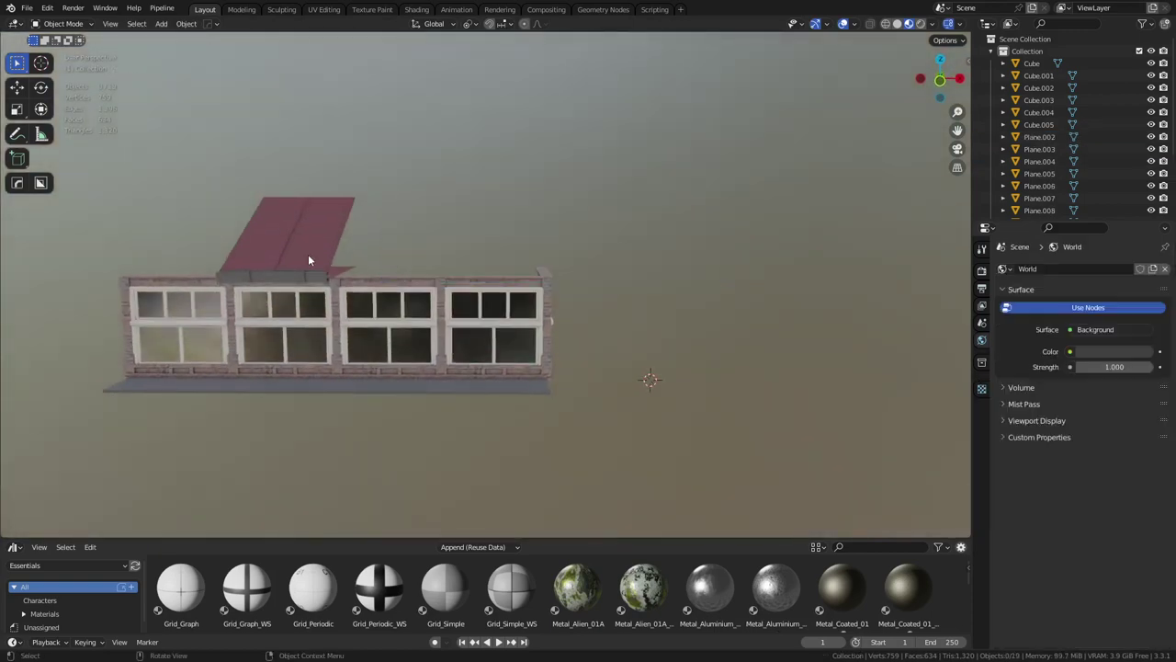
- Duplicate the original roof piece in top view and offset the independent copy 6 m along X
click(308, 253)
middle_drag(464, 241, 465, 359)
key(shift+d)
key(x)
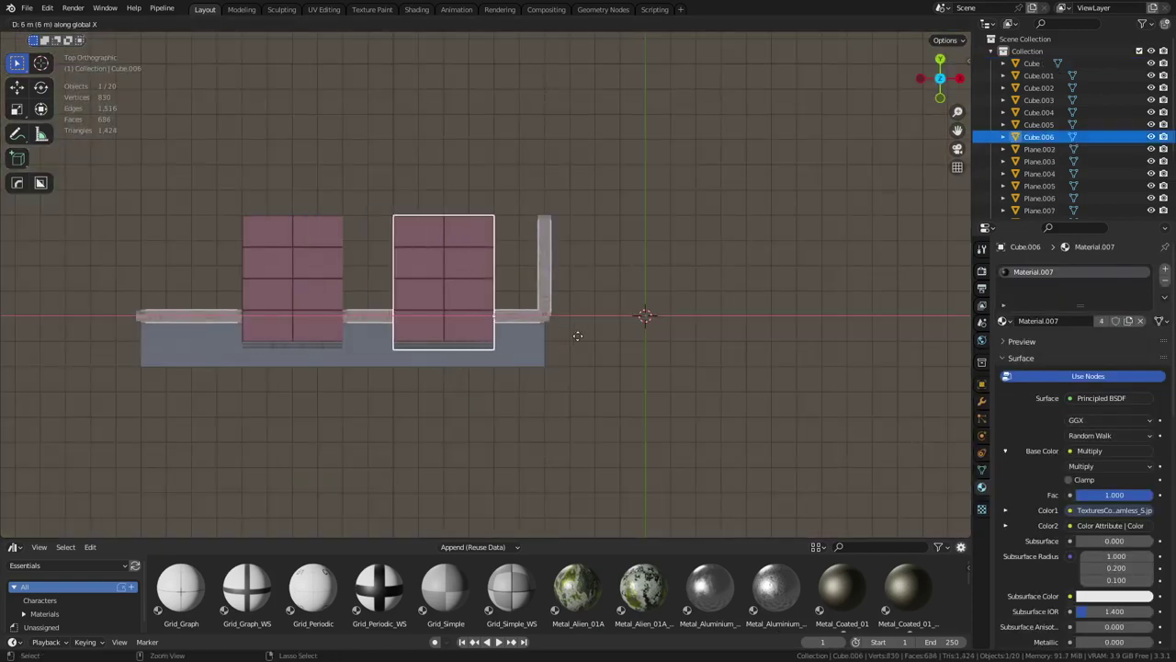
click(579, 337)
- Add two linked duplicates of the new roof piece, each 4 m further along X
key(shift+d)
key(x)
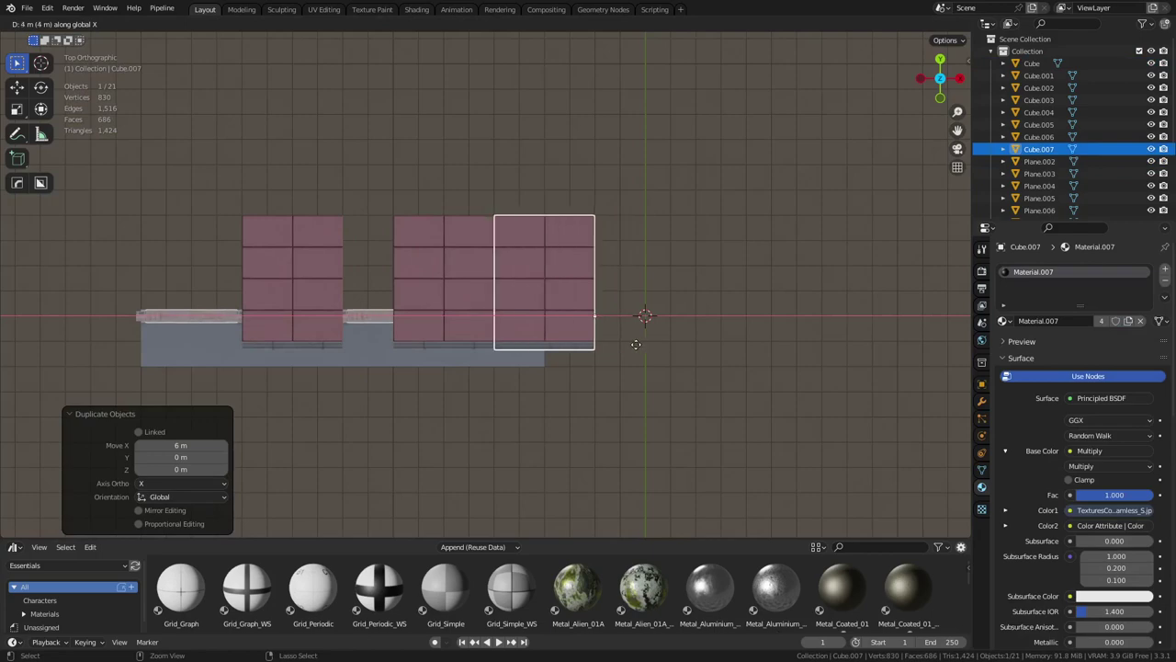
click(644, 318)
key(alt+d)
key(x)
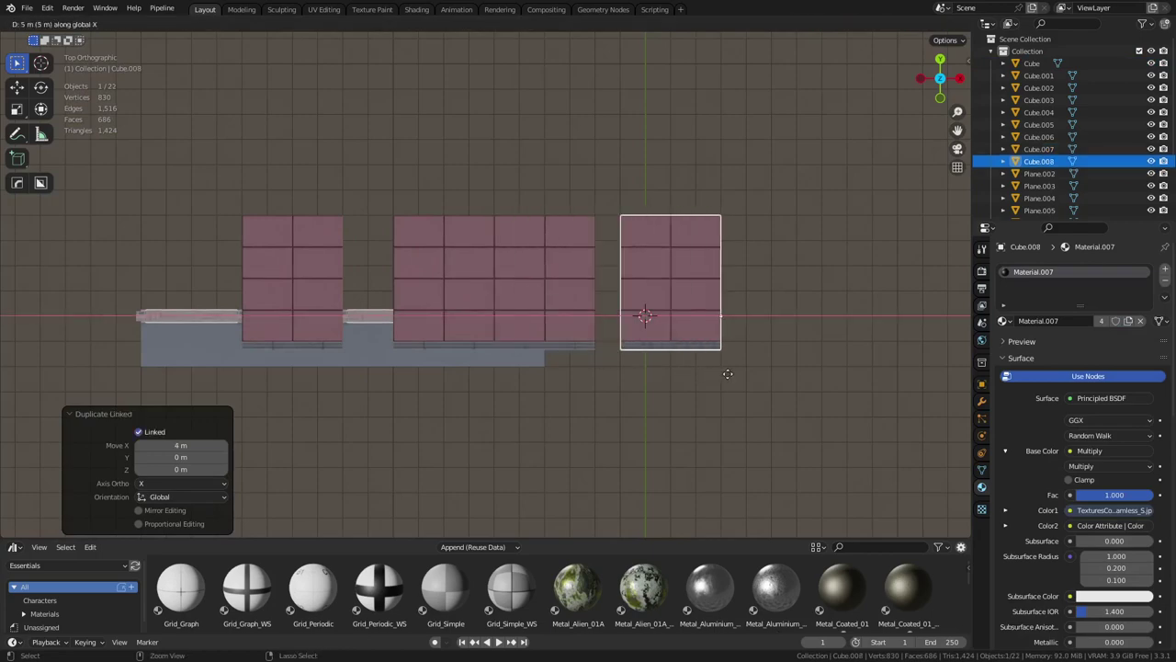
click(702, 378)
click(574, 438)
- Join the three adjoining roof copies into one object, with the copy nearest the original as the active object
middle_drag(574, 438, 481, 255)
click(474, 254)
shift+click(543, 249)
shift+click(650, 240)
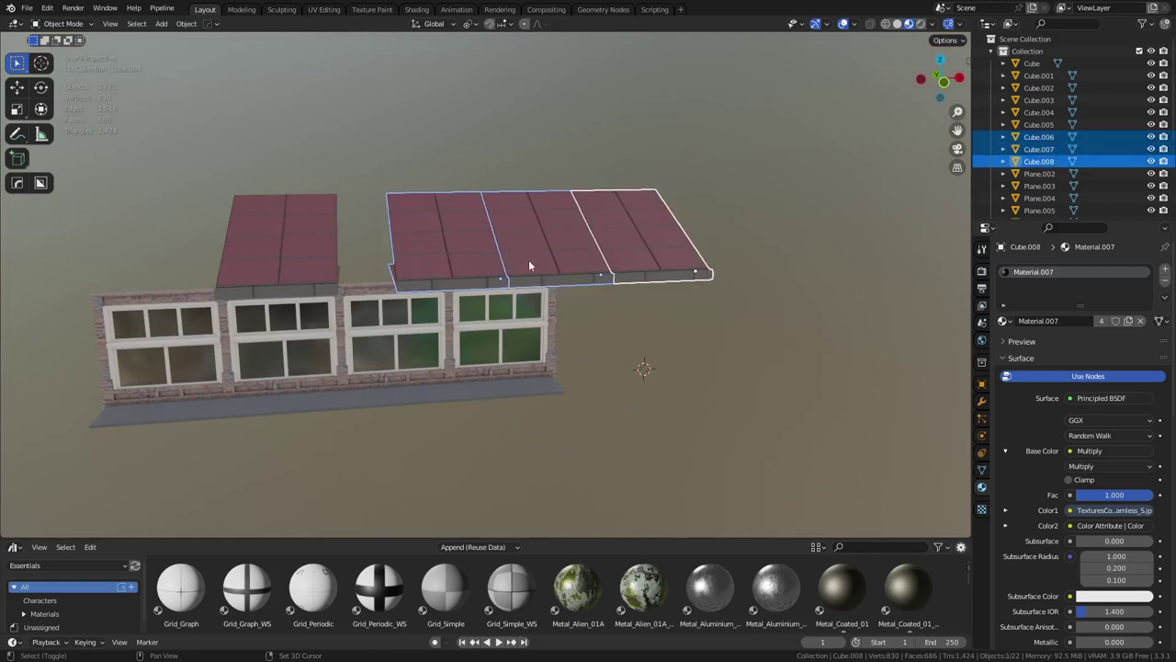
key(ctrl+j)
shift+middle_drag(634, 280, 622, 327)
key(ctrl+z)
shift+click(450, 325)
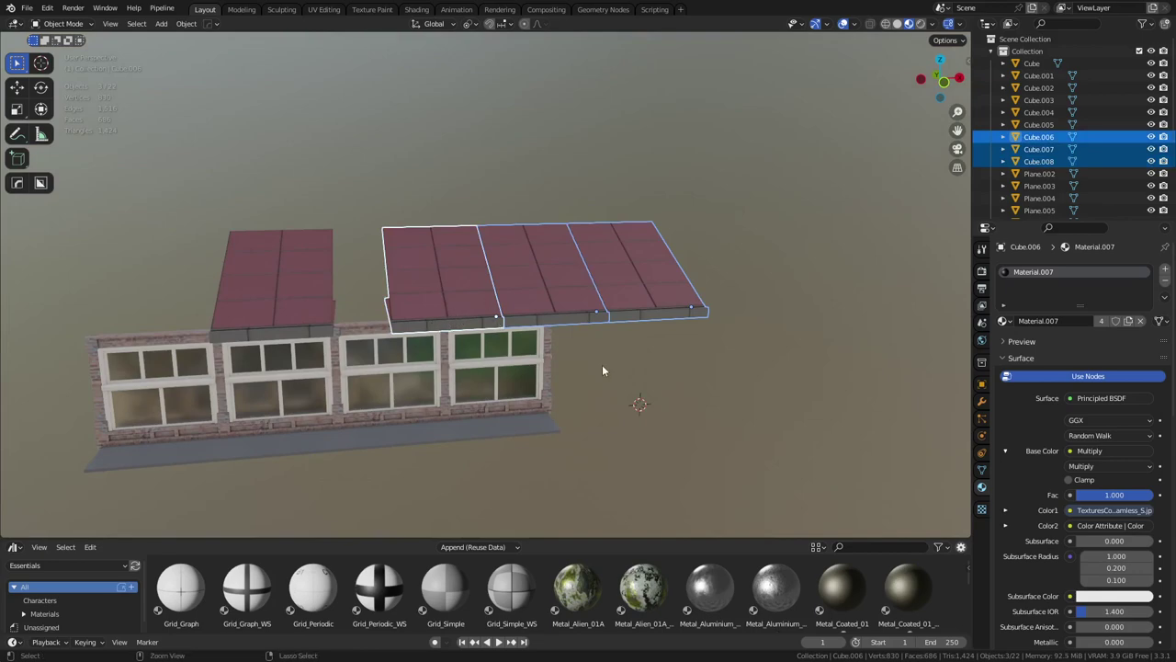
key(ctrl+j)
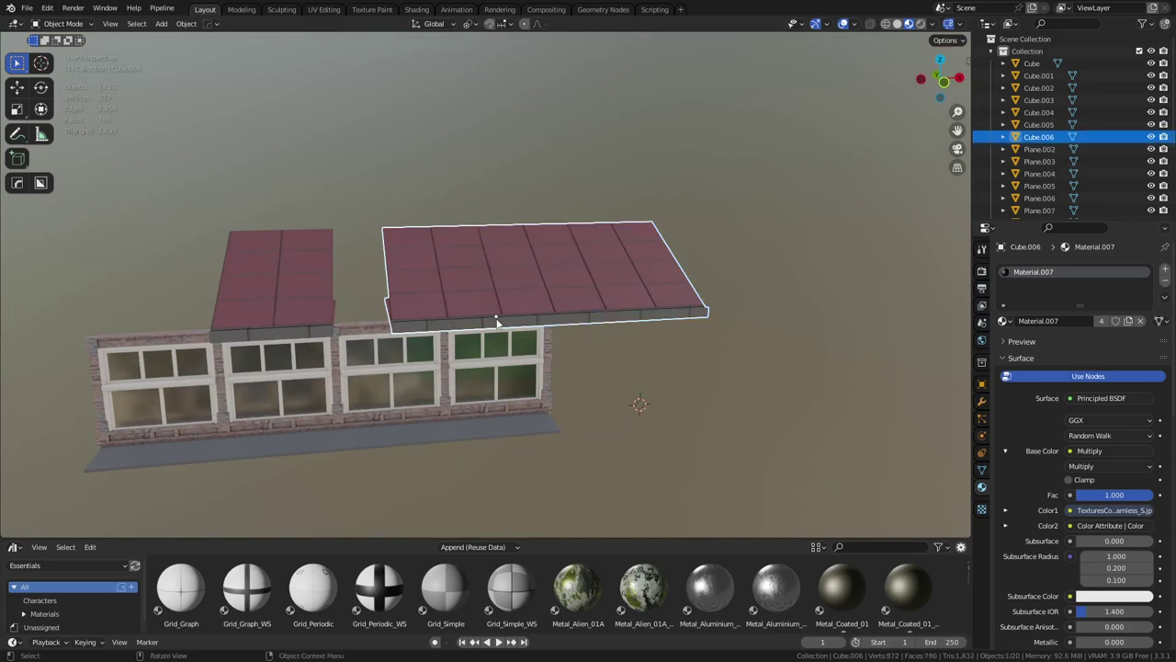
- Add a Mirror modifier on the X axis to the joined roof section
key(KP_7)
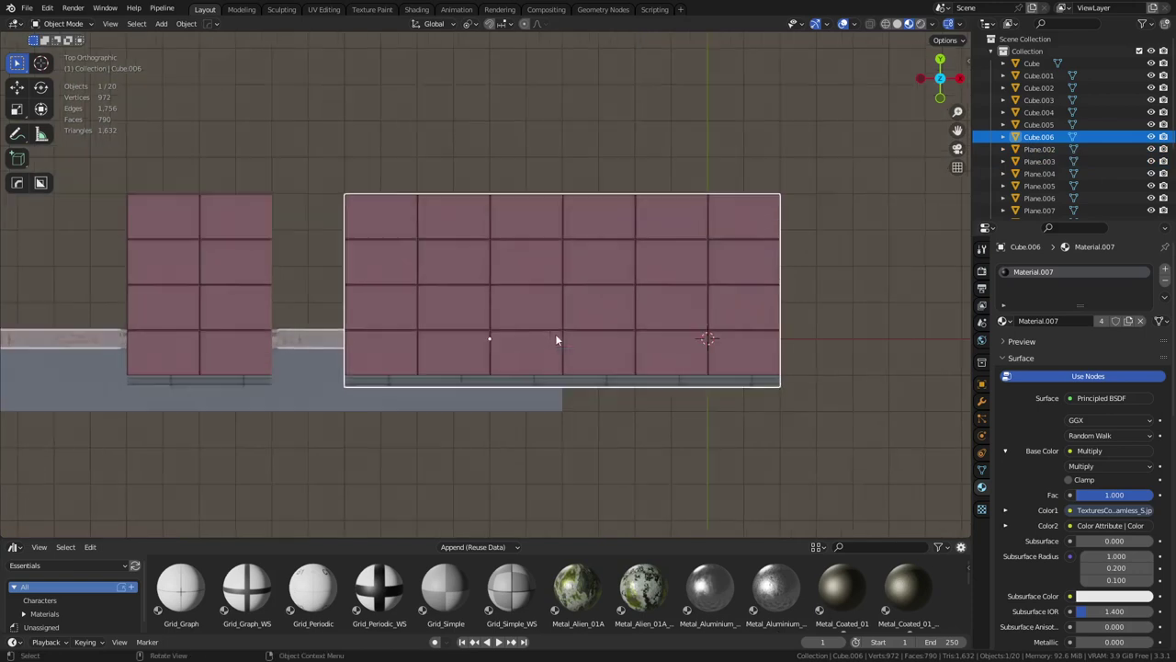
click(982, 402)
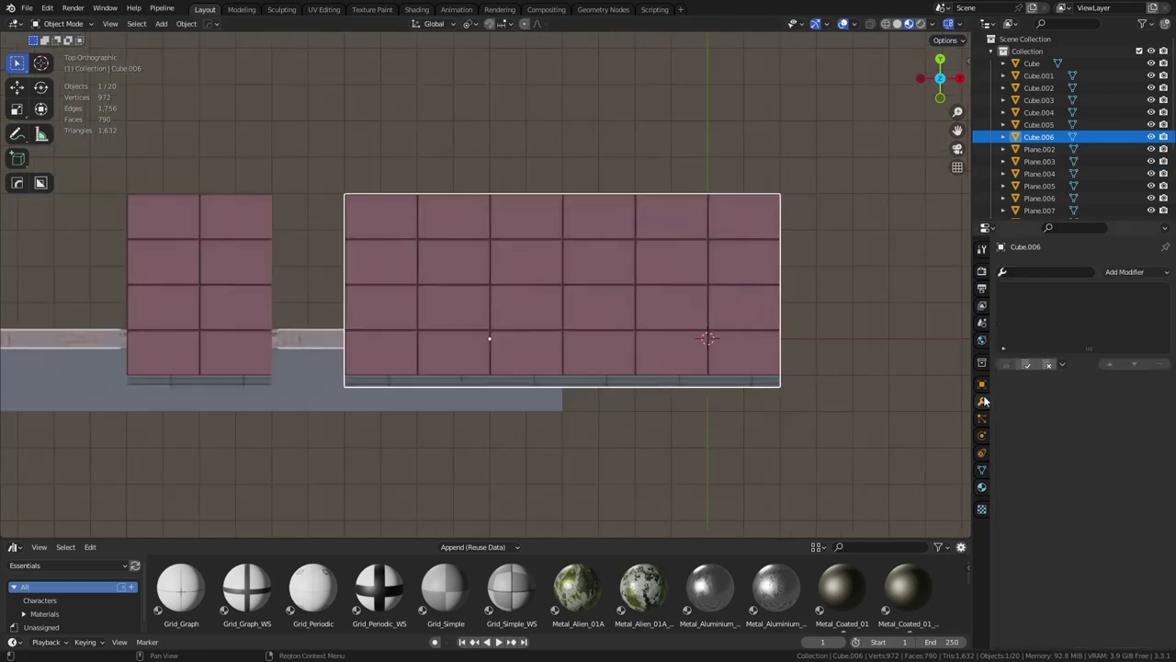
click(1149, 273)
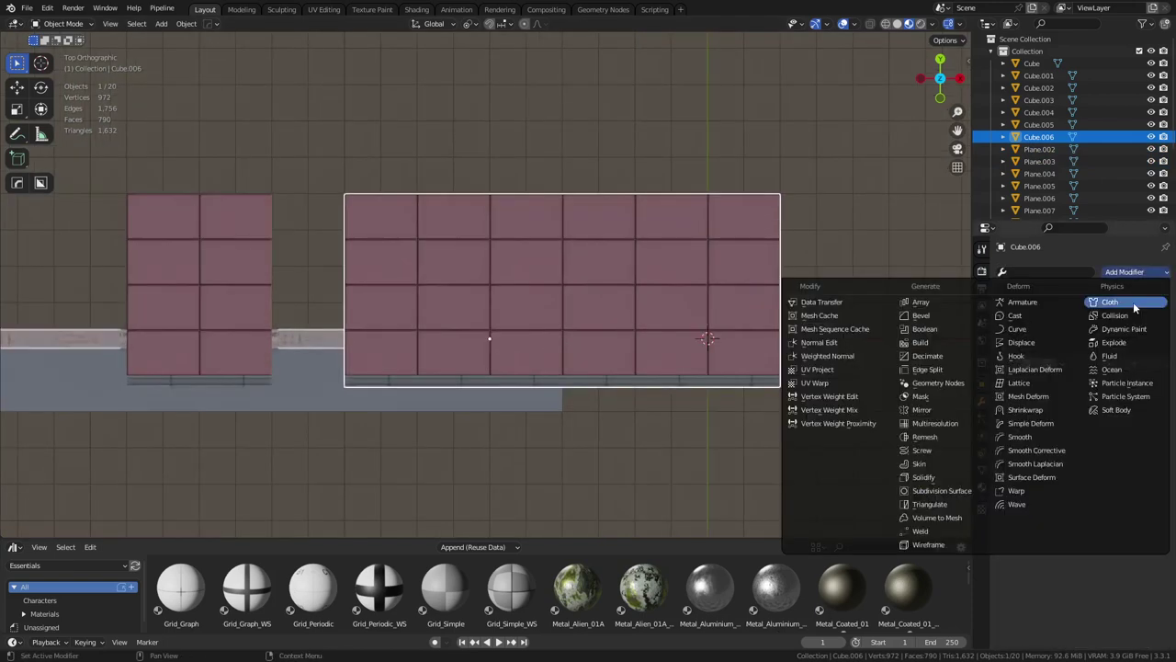
click(961, 407)
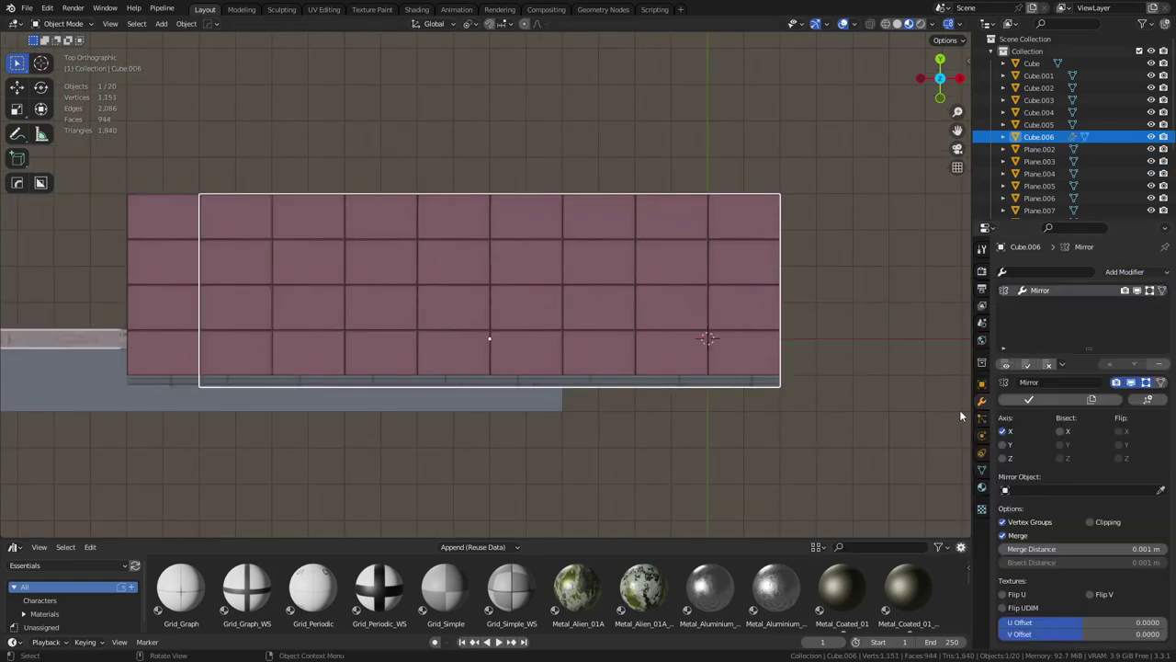
- Snap the 3D cursor to the joined roof section's origin and add a gizmo as the Mirror modifier's mirror object
key(shift+s)
click(512, 360)
key(shift+a)
mouse_move(497, 341)
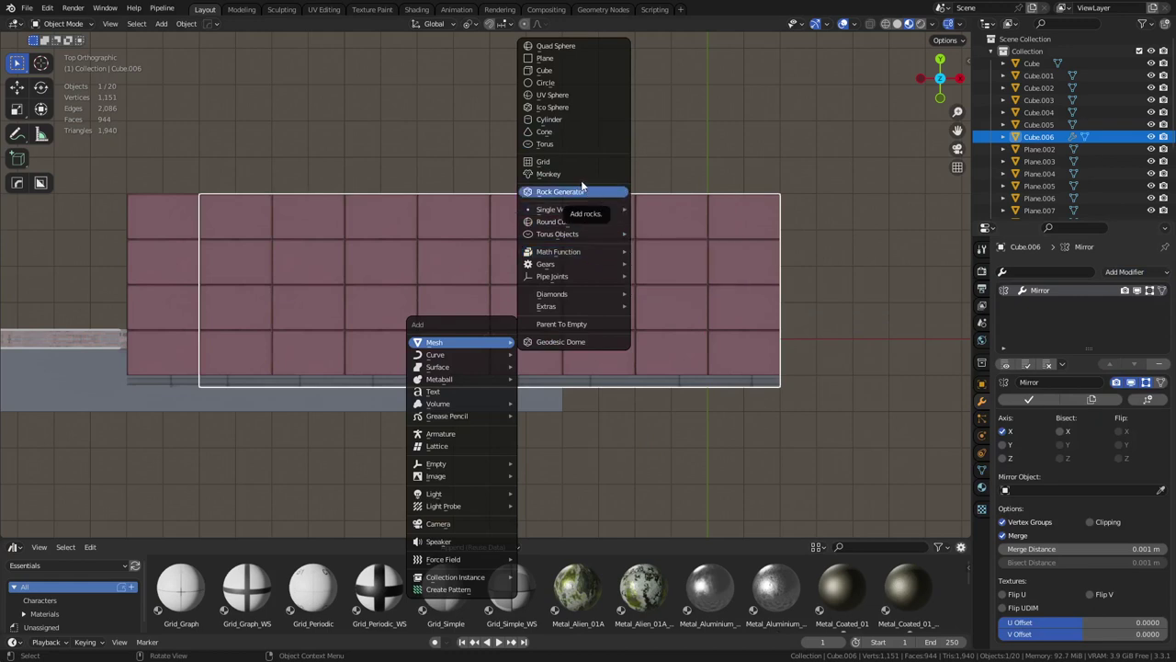
mouse_move(487, 463)
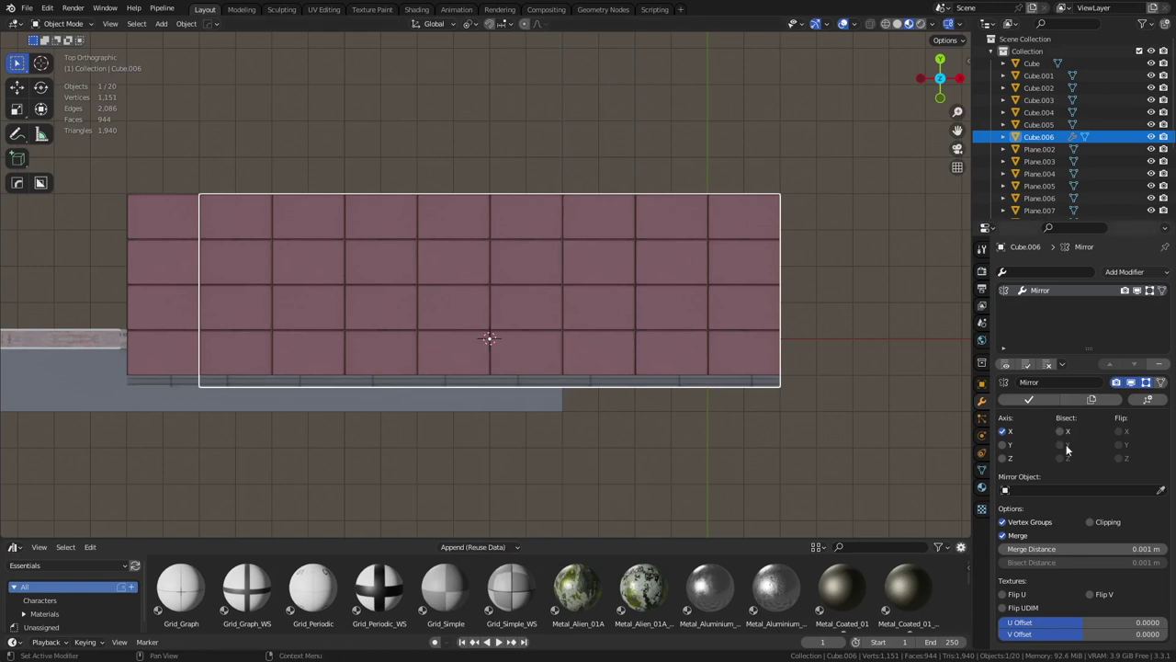
click(1032, 492)
key(Escape)
click(1148, 401)
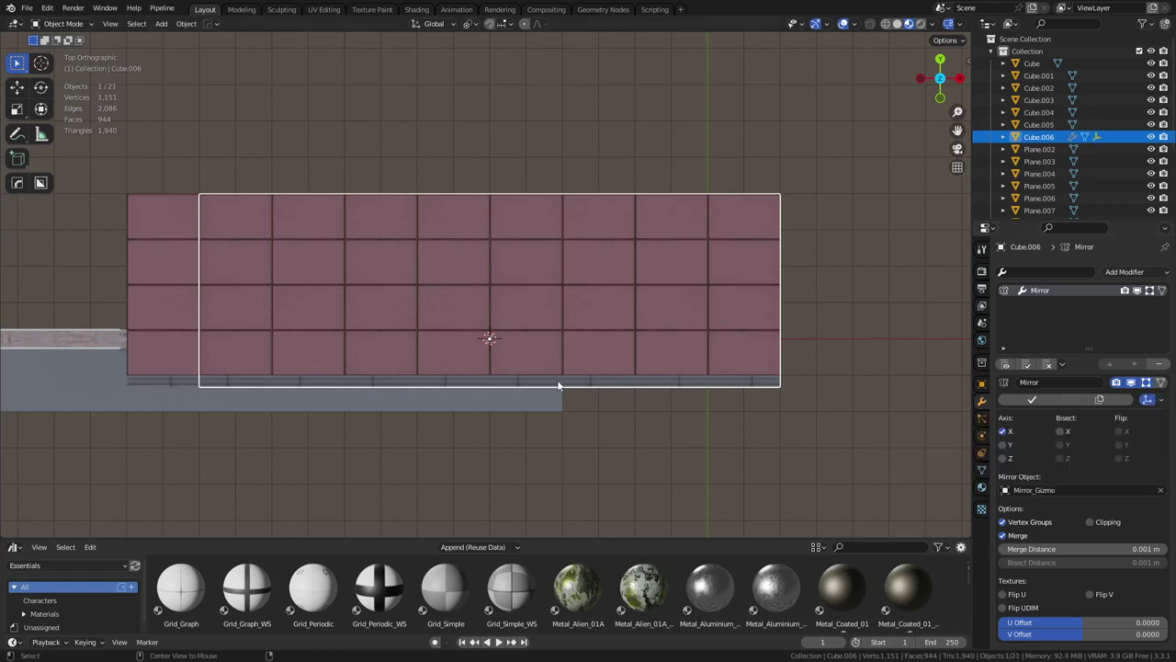
- Select the mirror gizmo in see-through Solid shading and try rotating it in top view
key(alt+z)
click(897, 26)
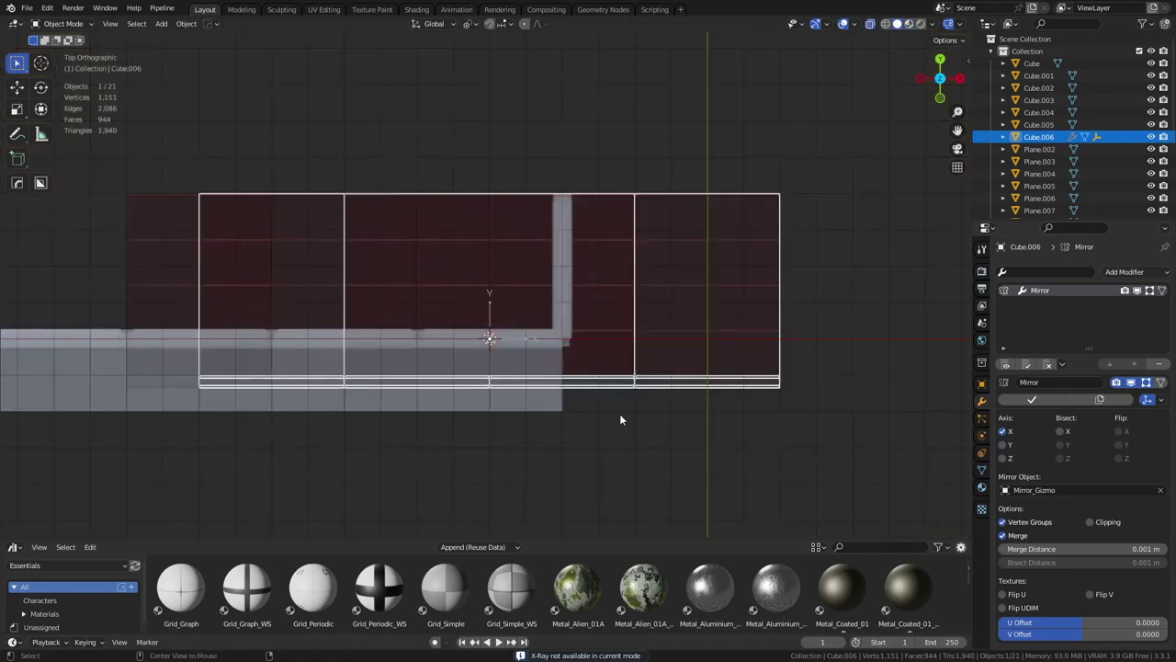
click(490, 314)
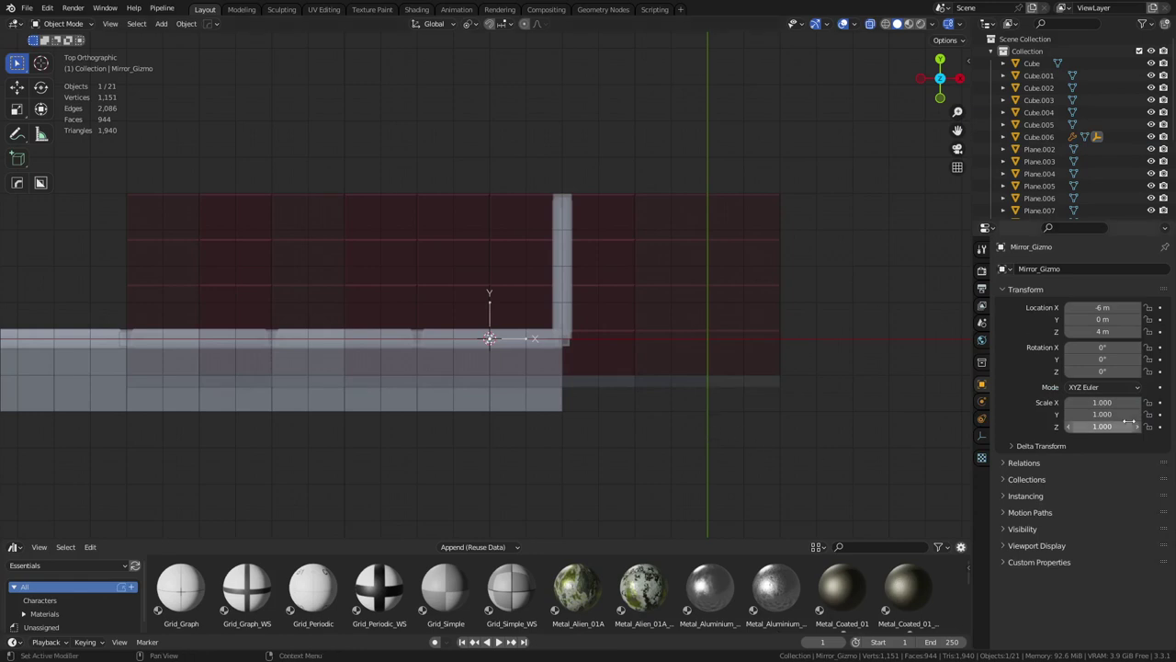
key(r)
key(Escape)
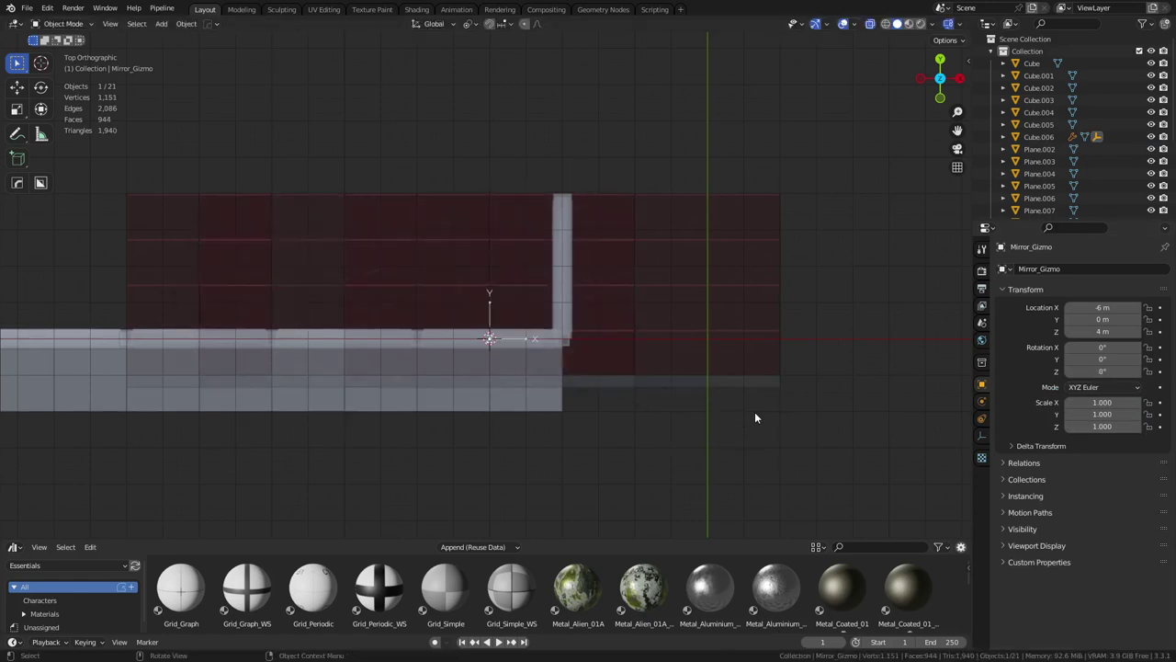
key(r)
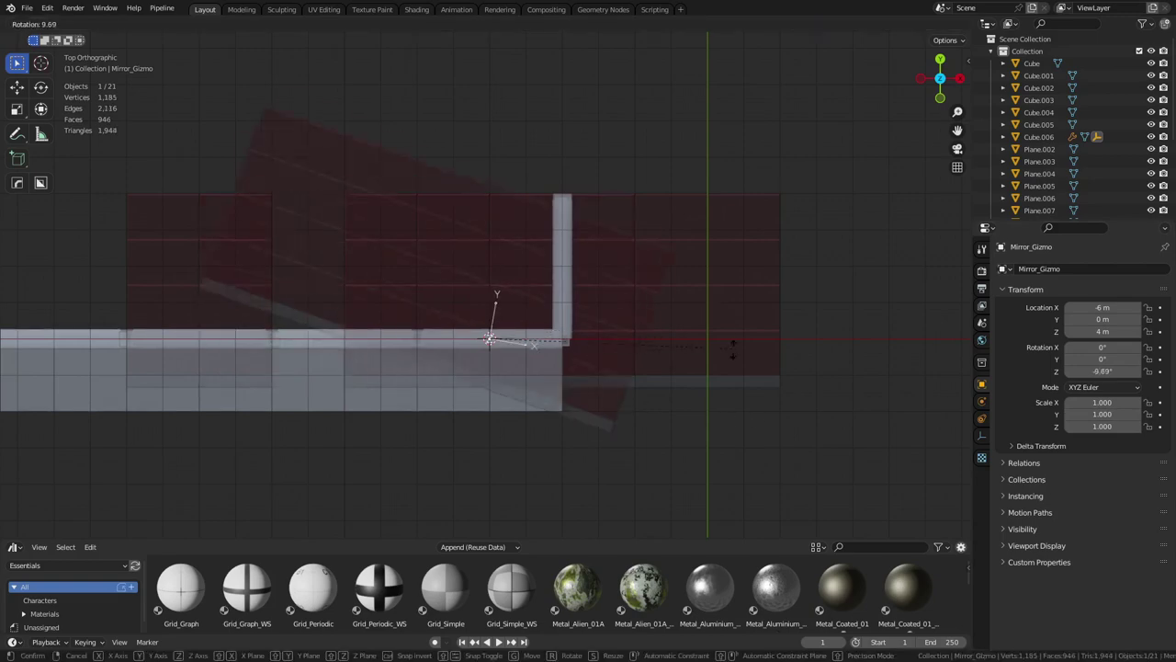
key(Escape)
- In front view, try rotating the mirror gizmo about the global Z and X axes, and return to Material Preview shading
key(KP_1)
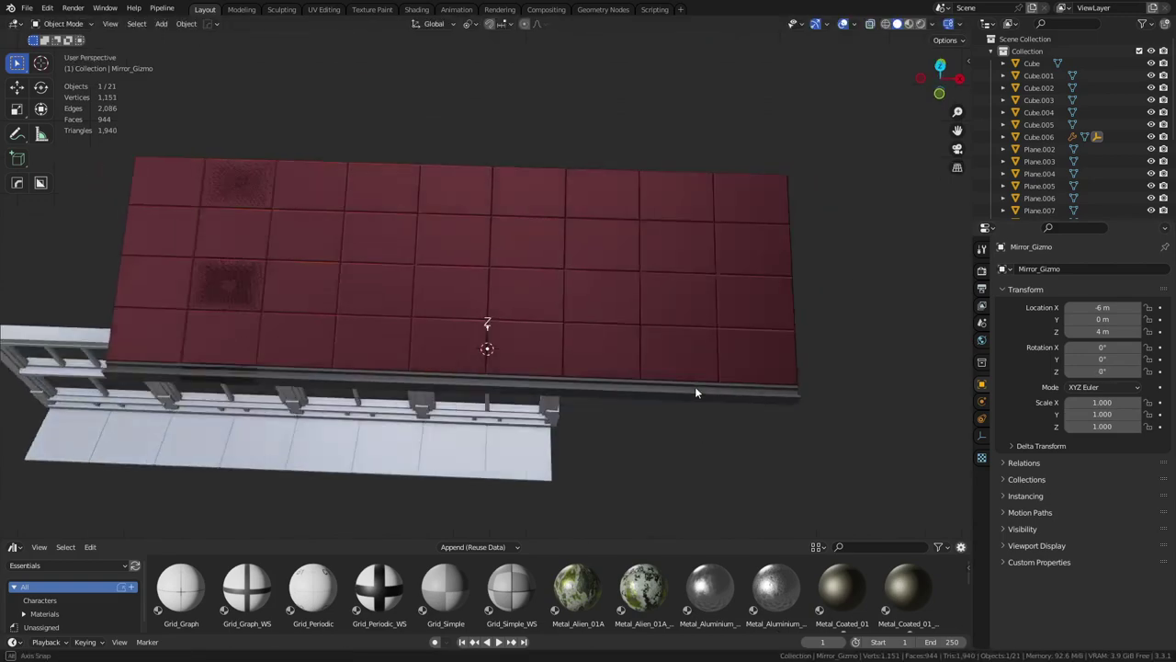
key(r)
key(z)
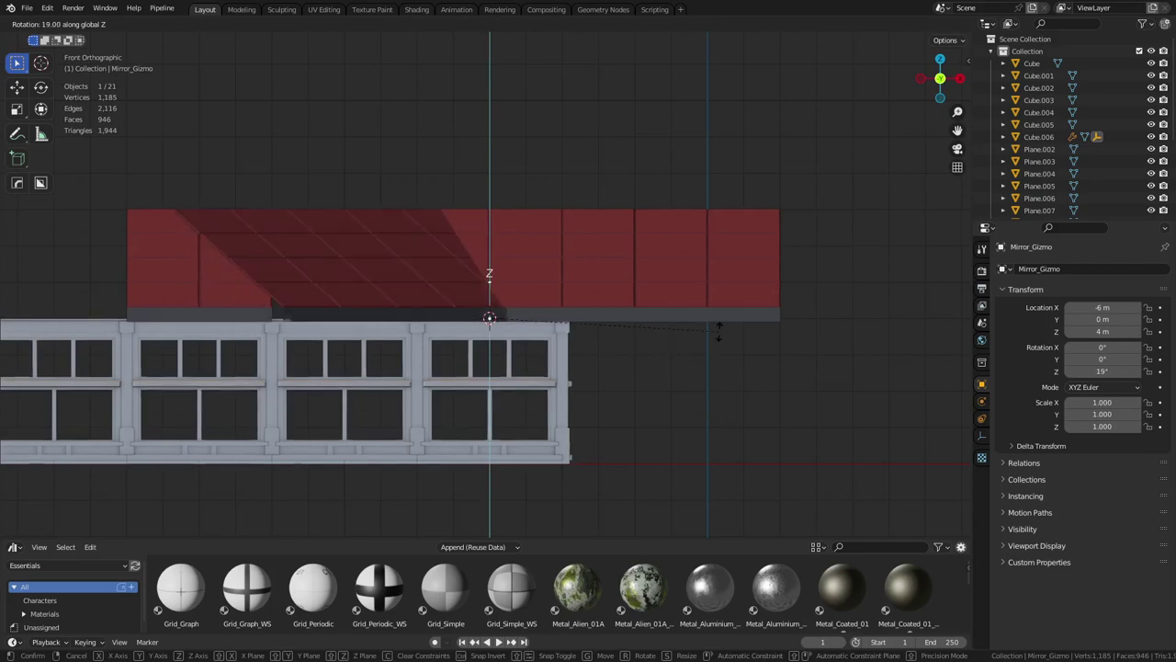
key(Escape)
key(r)
key(z)
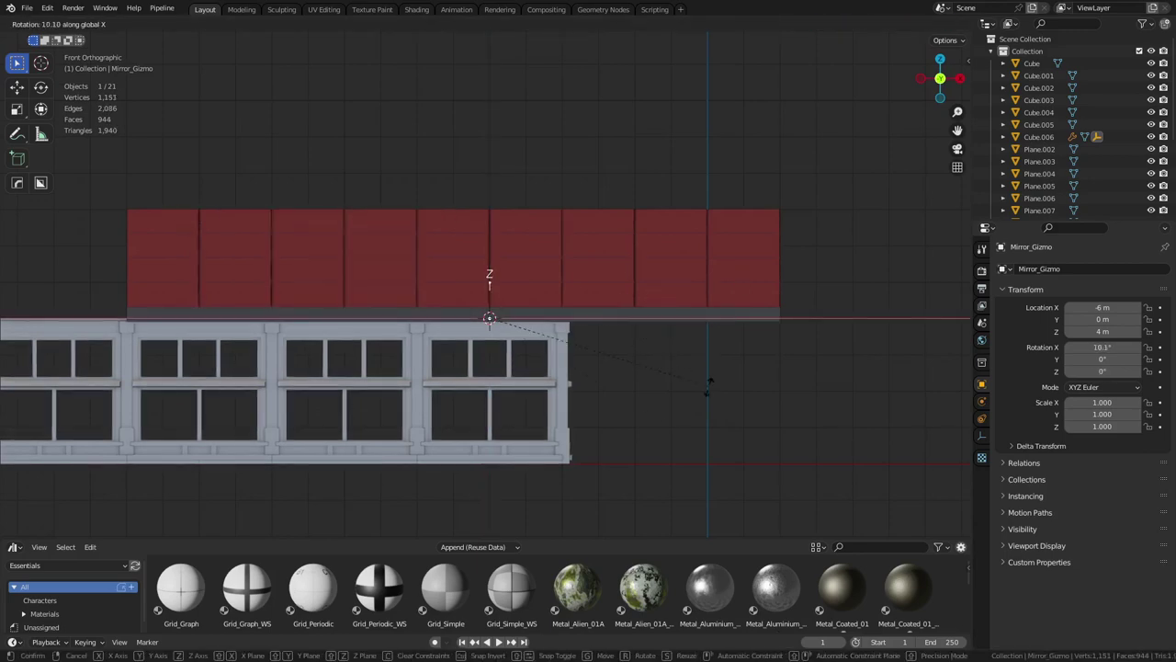
key(Escape)
click(909, 24)
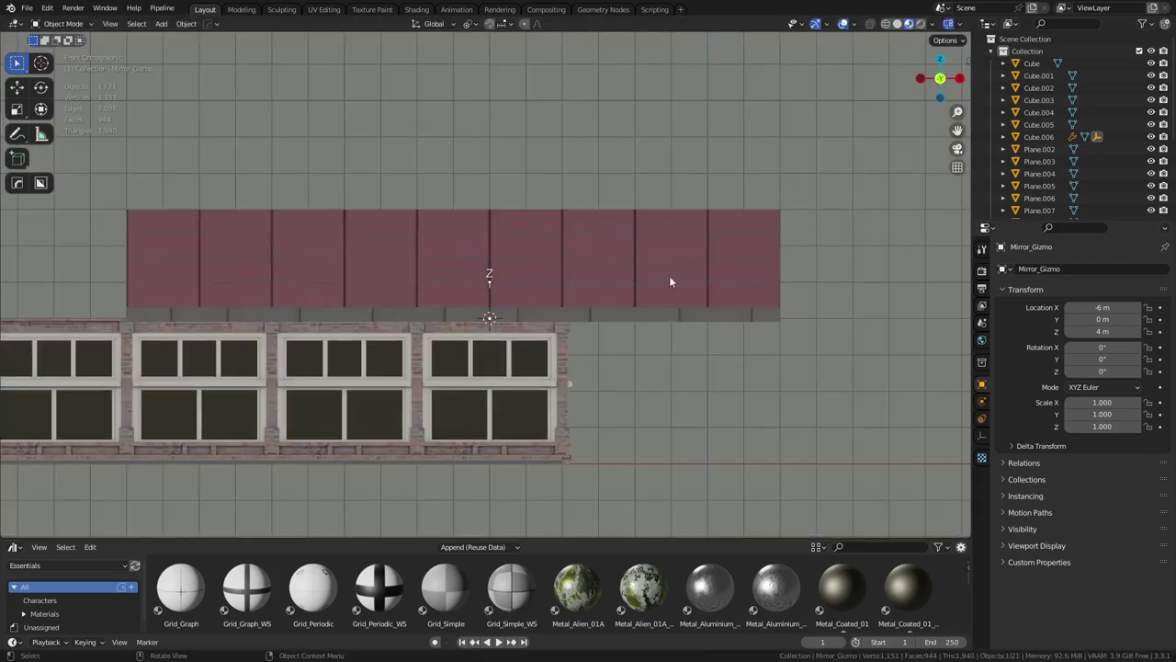
- Try moving the mirror gizmo freely to test how it shifts the mirrored roof, and cancel the move
middle_drag(669, 276, 611, 424)
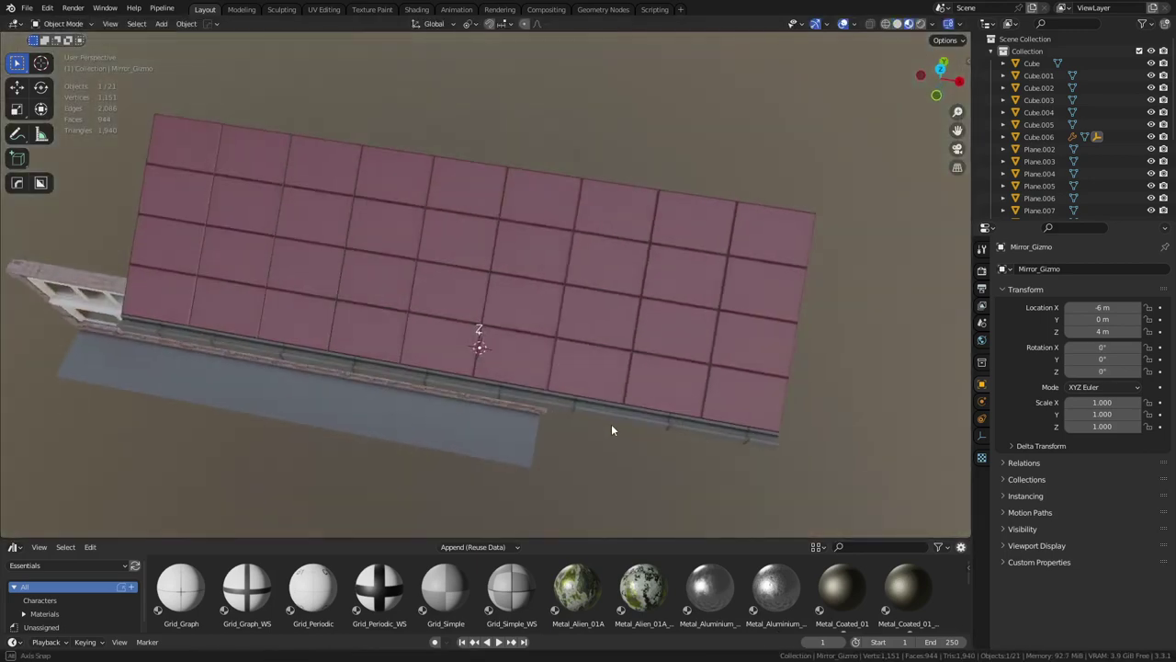
click(479, 331)
click(478, 331)
key(g)
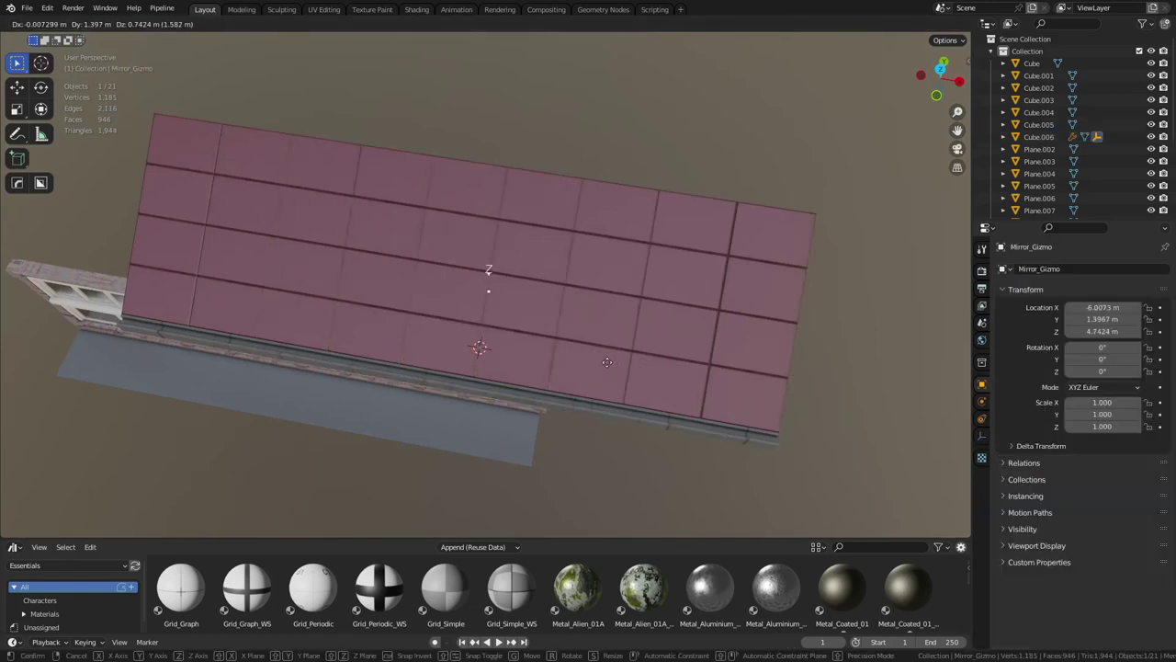
right_click(873, 430)
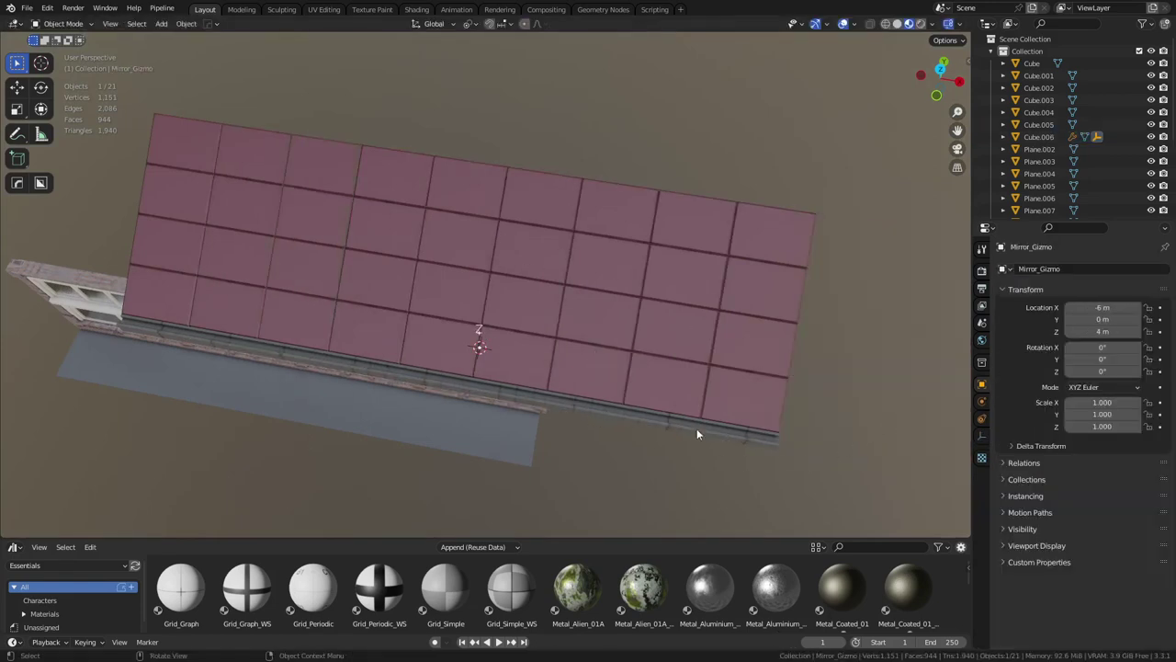
- Try rotating the mirror gizmo in top view with angle snapping to 45° and -45°, and cancel the rotation
key(KP_7)
key(r)
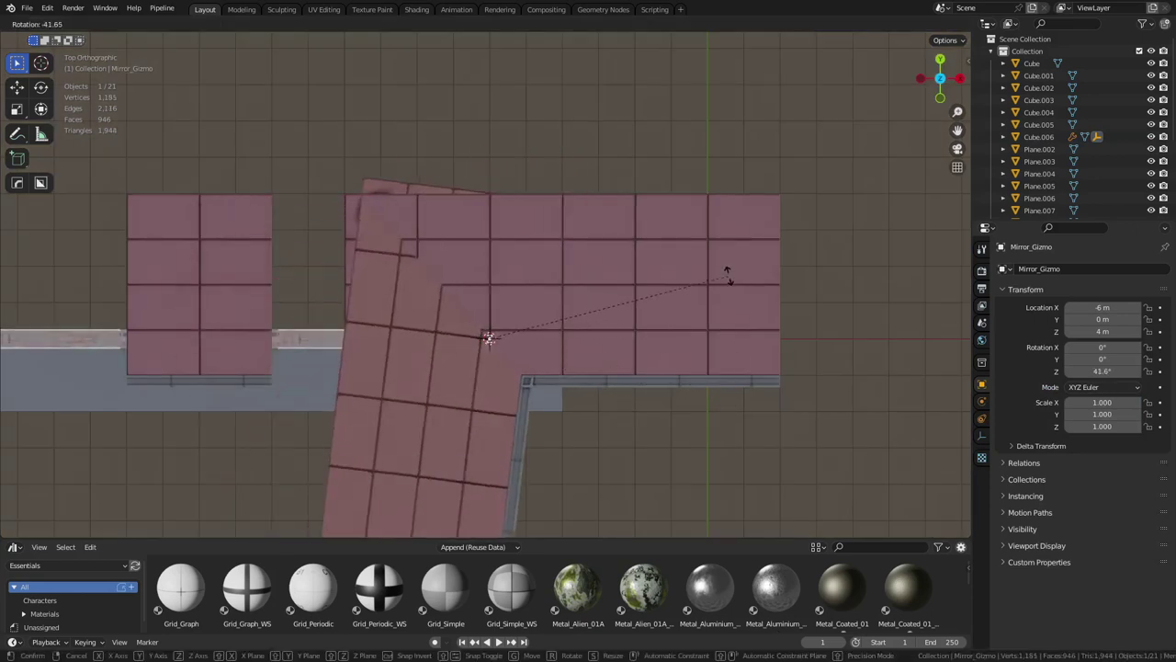
key(ctrl)
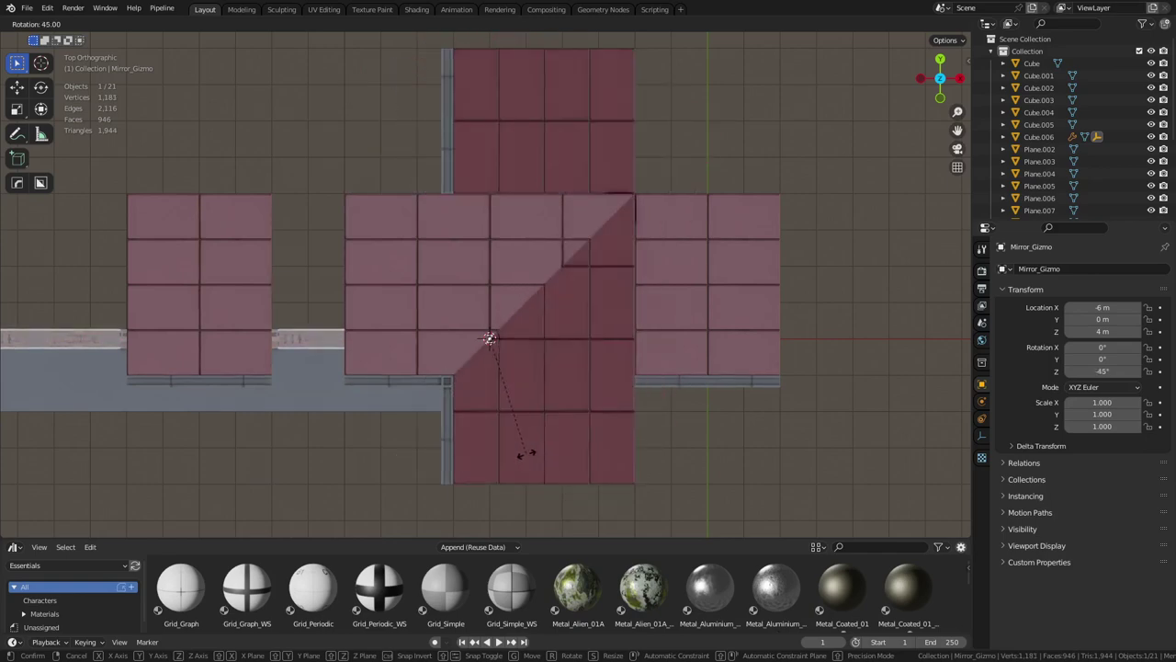
key(Escape)
middle_drag(676, 449, 633, 348)
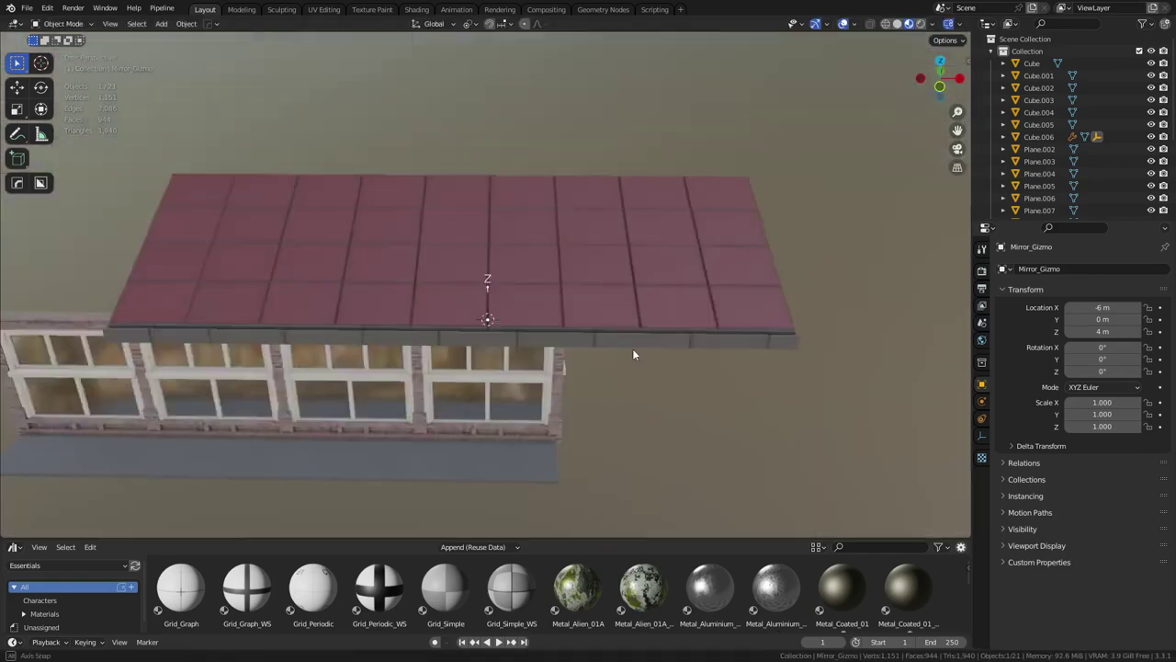
- In top view, rotate the mirror gizmo to 45° about Z so the mirrored roof turns a right-angled corner
key(KP_7)
key(r)
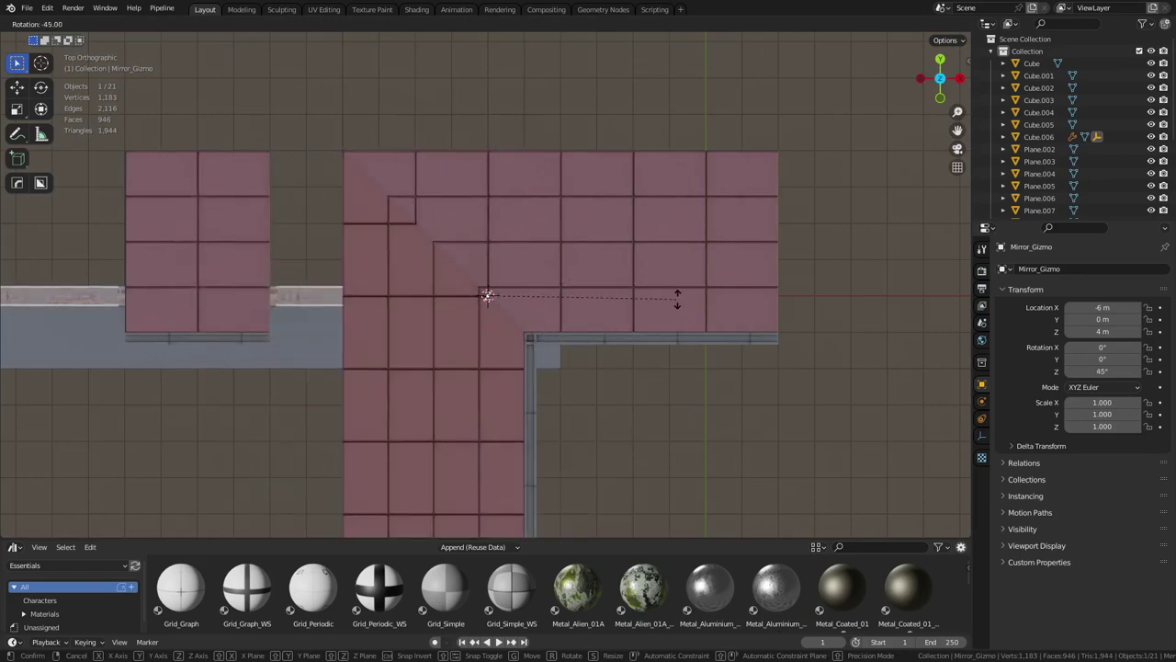
click(676, 297)
middle_drag(676, 297, 649, 305)
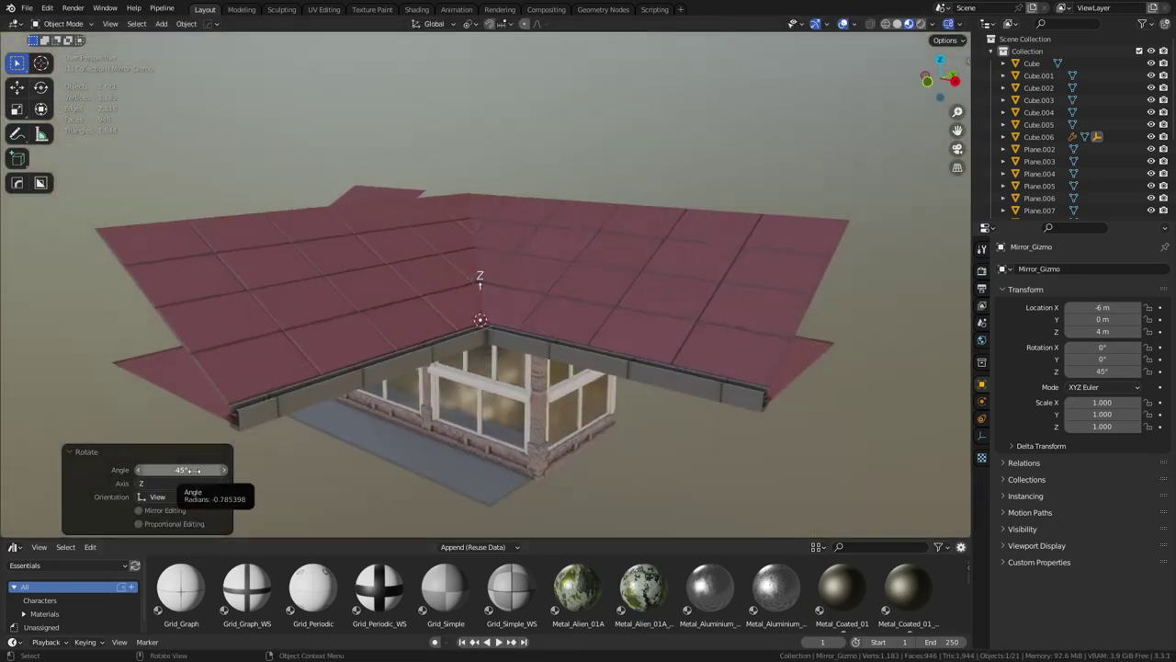
key(minus)
- Select the mirrored roof section and enable Bisect and Flip on X in its Mirror modifier
click(396, 317)
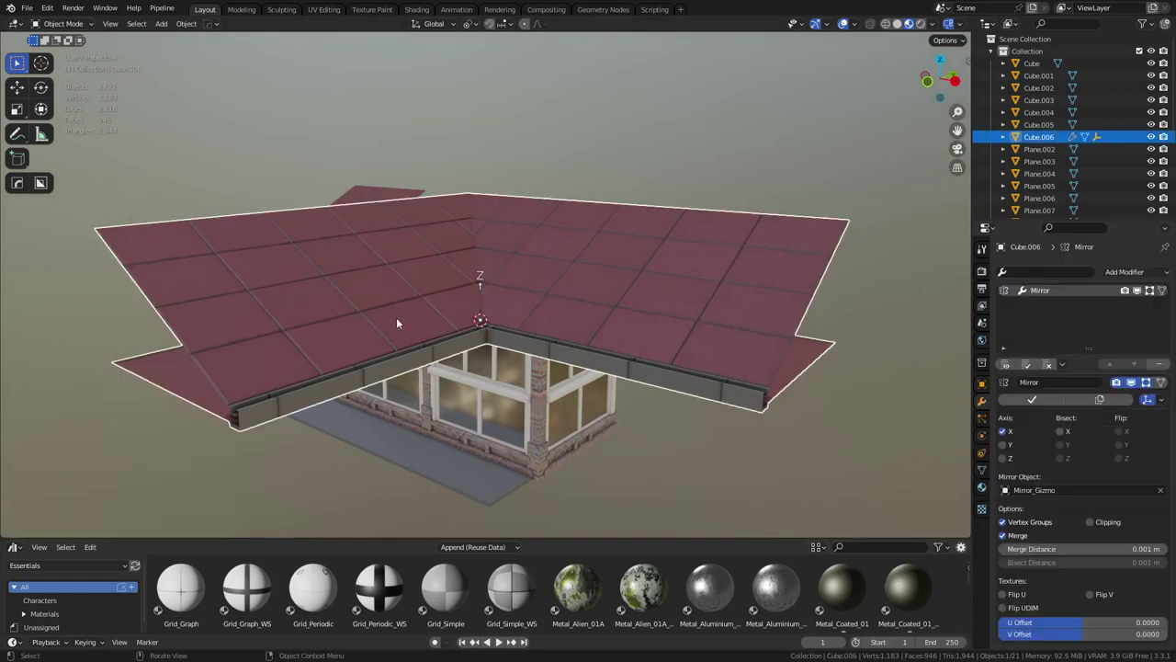
click(1063, 432)
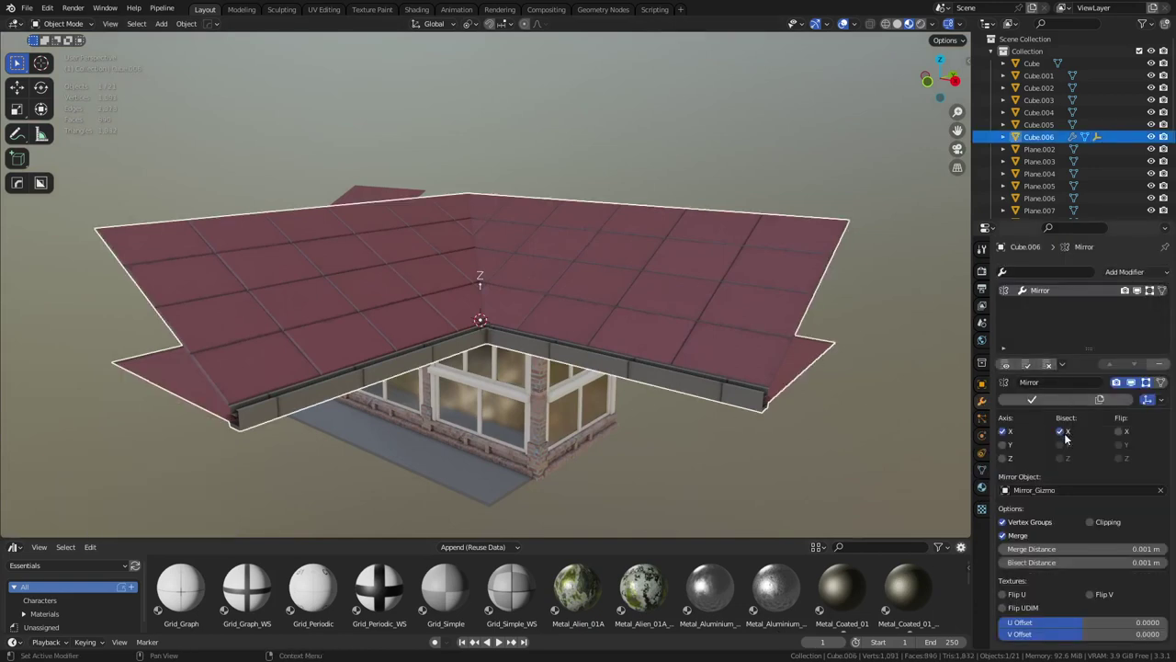
click(1121, 432)
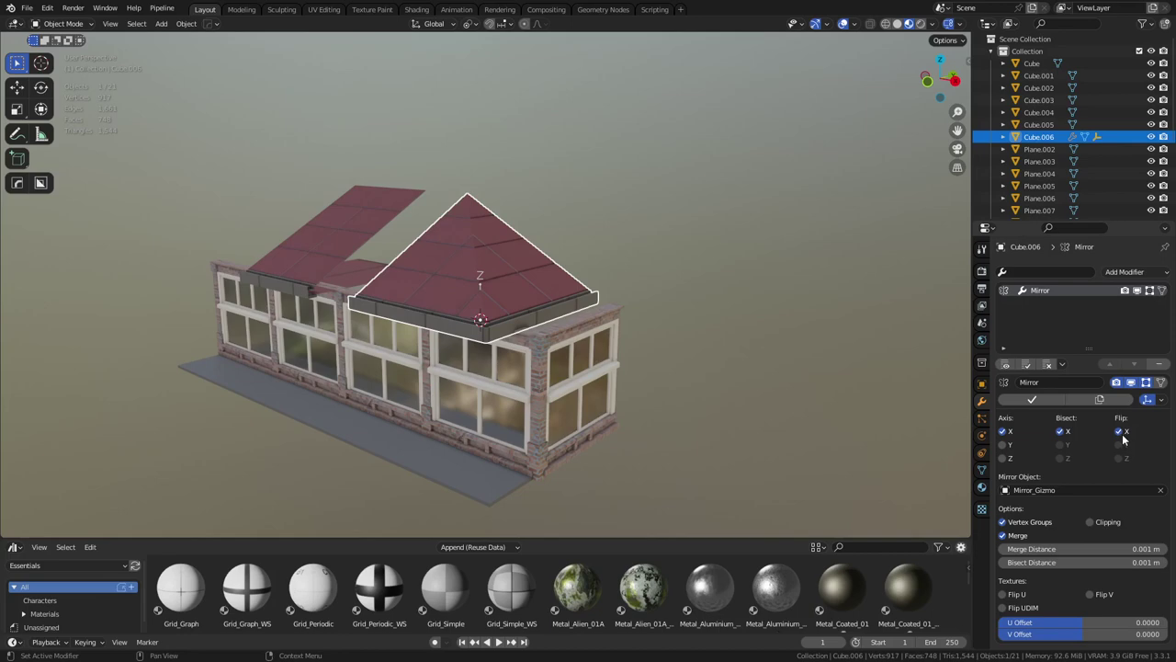
- Deselect the roof corner and examine how it sits on the building from top and perspective views
middle_drag(407, 307, 473, 431)
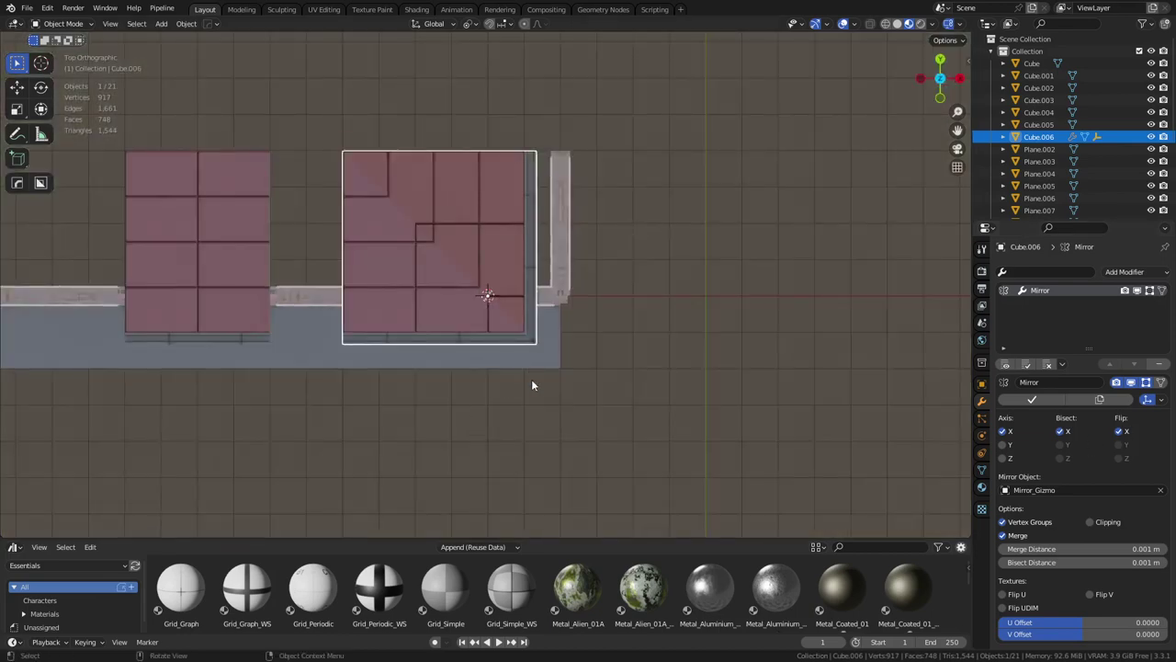
key(ctrl+Tab)
key(Escape)
click(541, 441)
scroll(539, 445, down, 2)
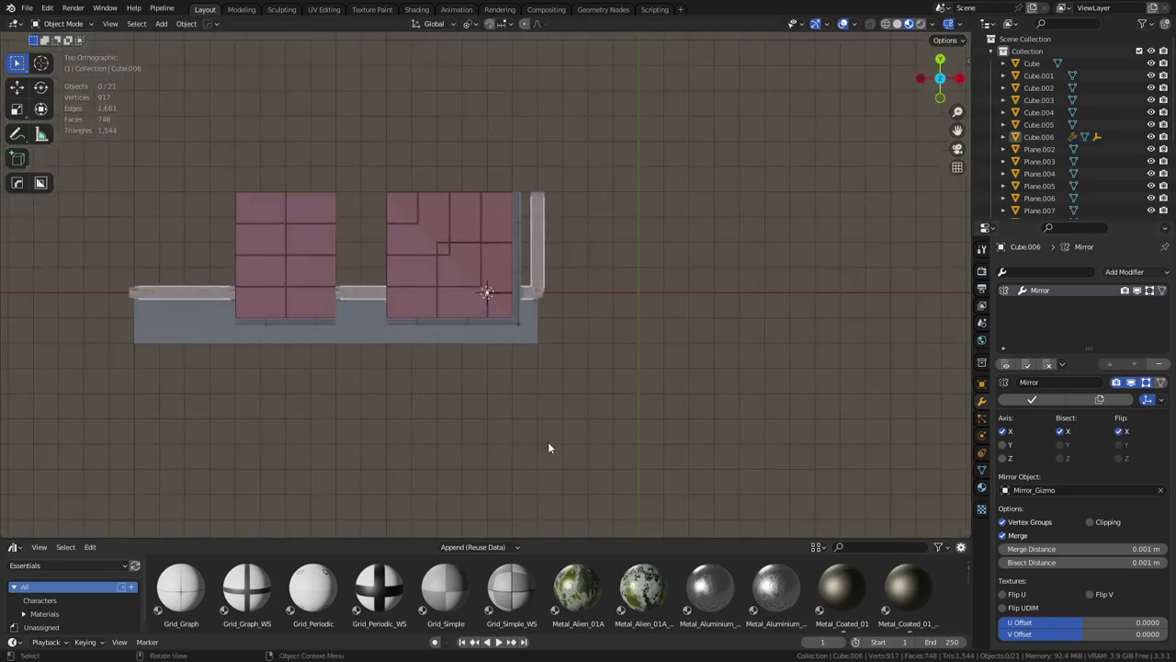
shift+middle_drag(578, 442, 506, 391)
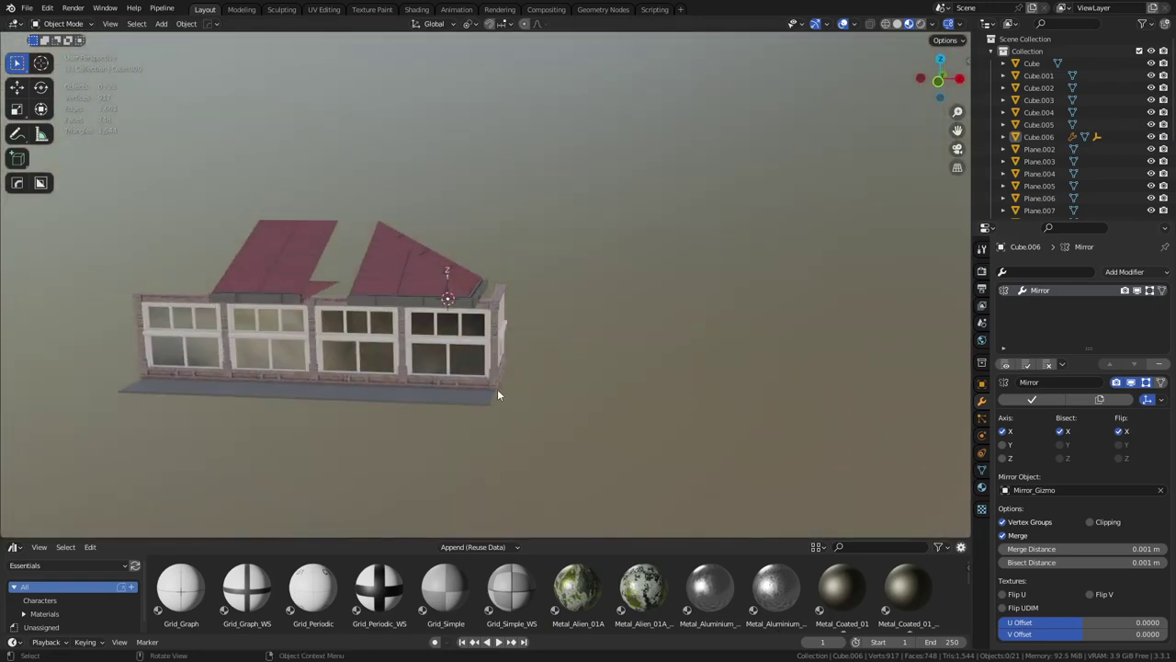
alt+middle_drag(497, 389, 503, 453)
scroll(450, 348, up, 2)
shift+middle_drag(450, 353, 515, 447)
- Select the mirror gizmo through the roof in see-through Solid shading and return to Material Preview shading
key(alt+z)
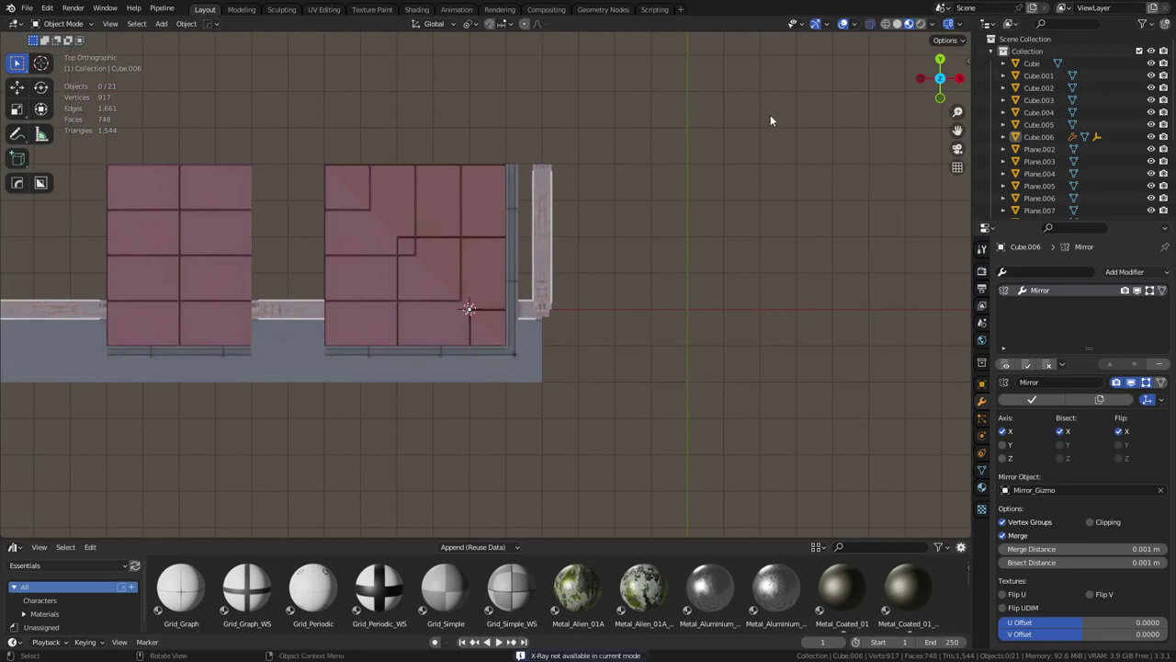
click(897, 23)
click(479, 300)
click(488, 302)
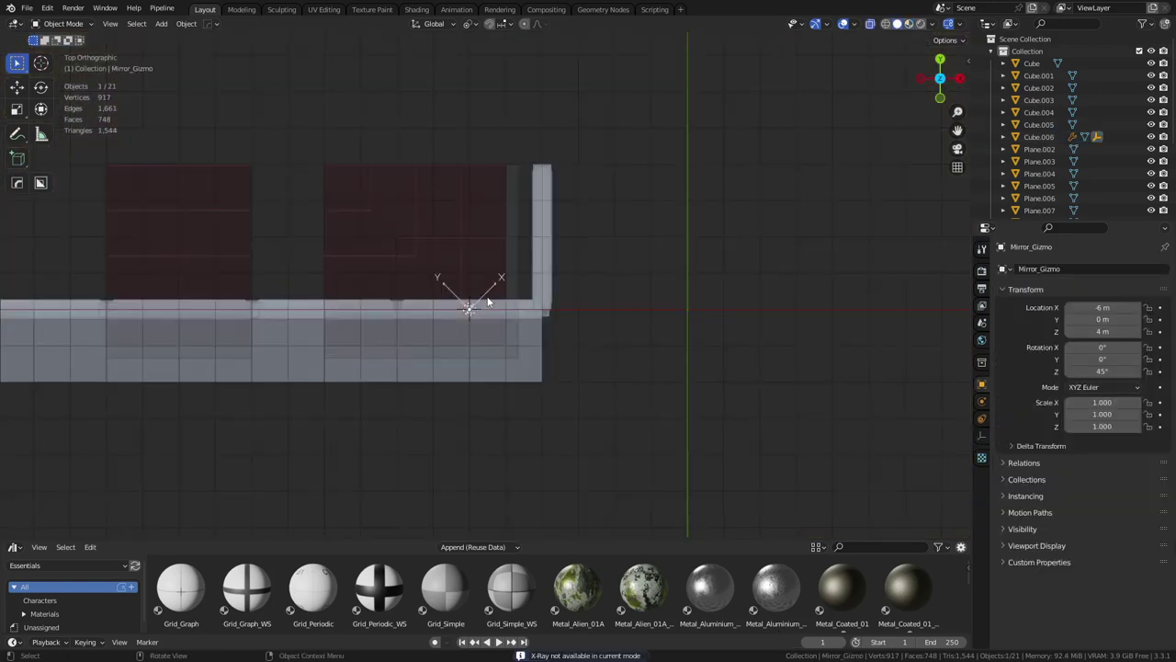
click(909, 23)
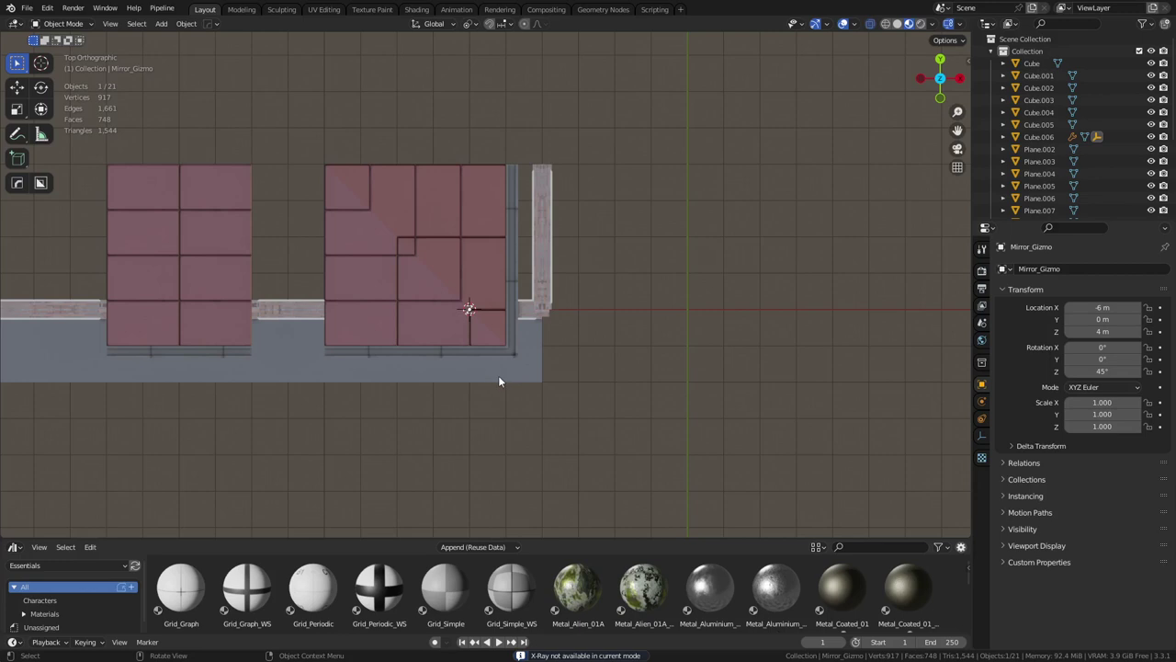
- With Z locked, move the mirror gizmo along X in two 1 m increments to X -4 m, extending the roof corner
key(g)
key(shift+z)
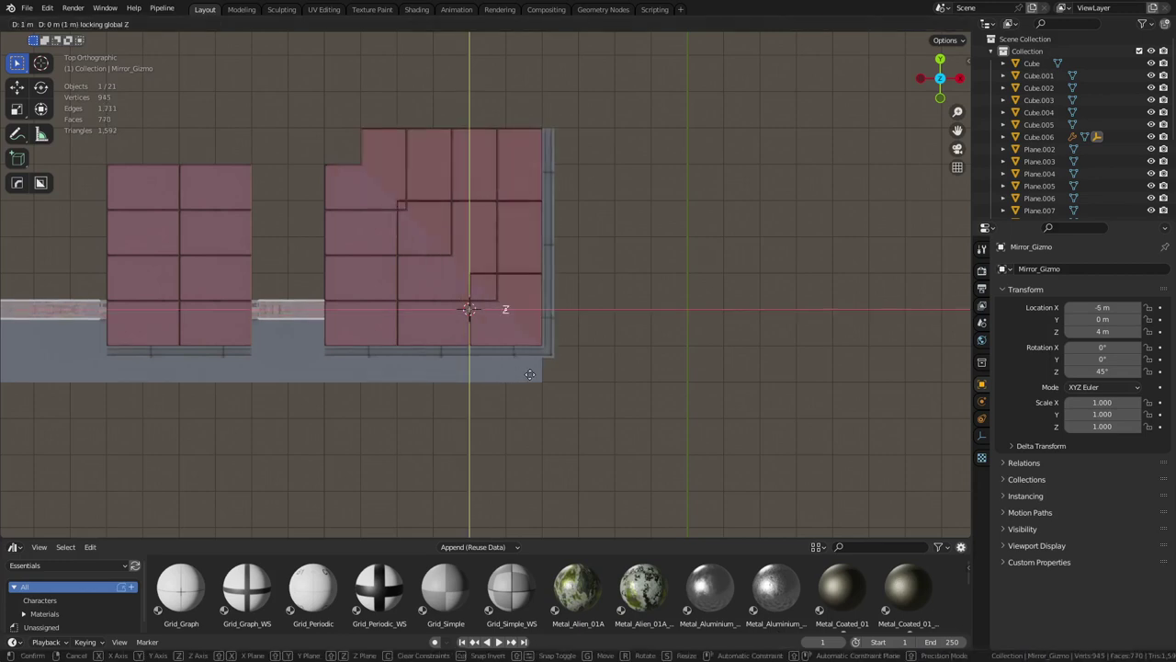
click(530, 378)
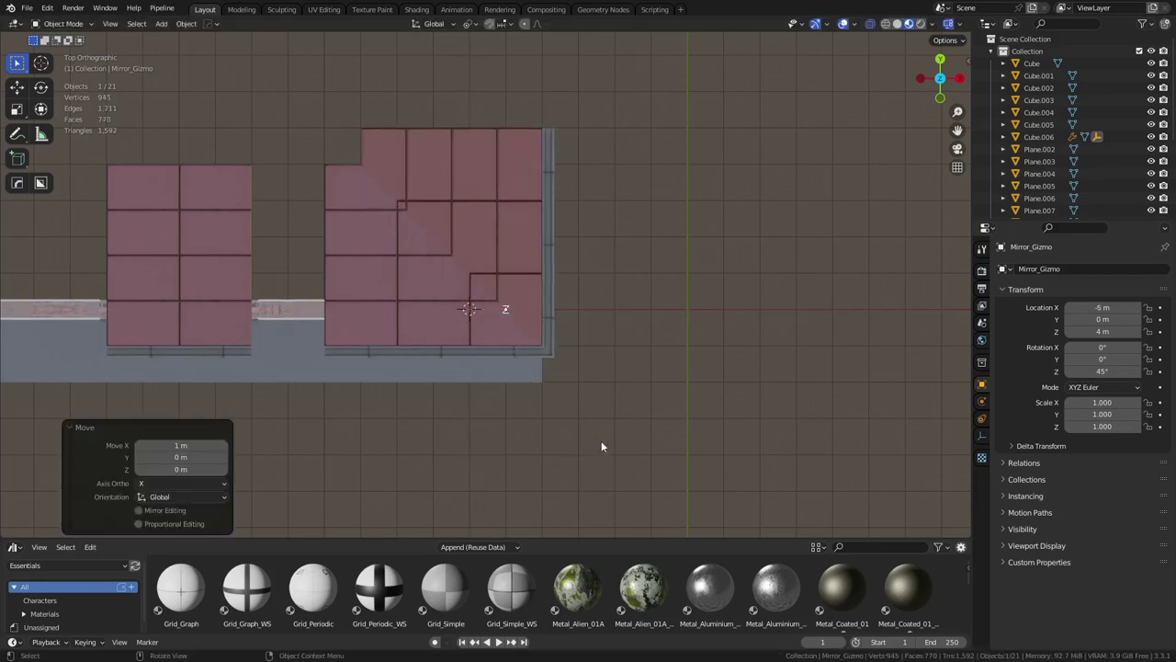
middle_drag(594, 441, 570, 404)
key(g)
key(shift+z)
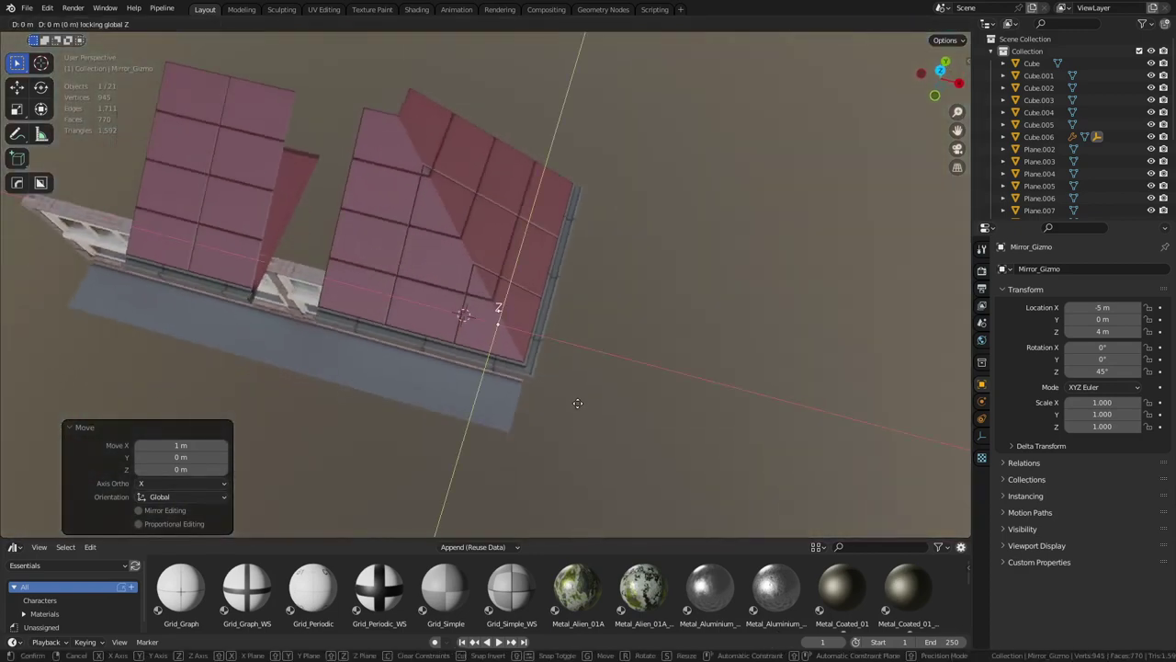
click(592, 405)
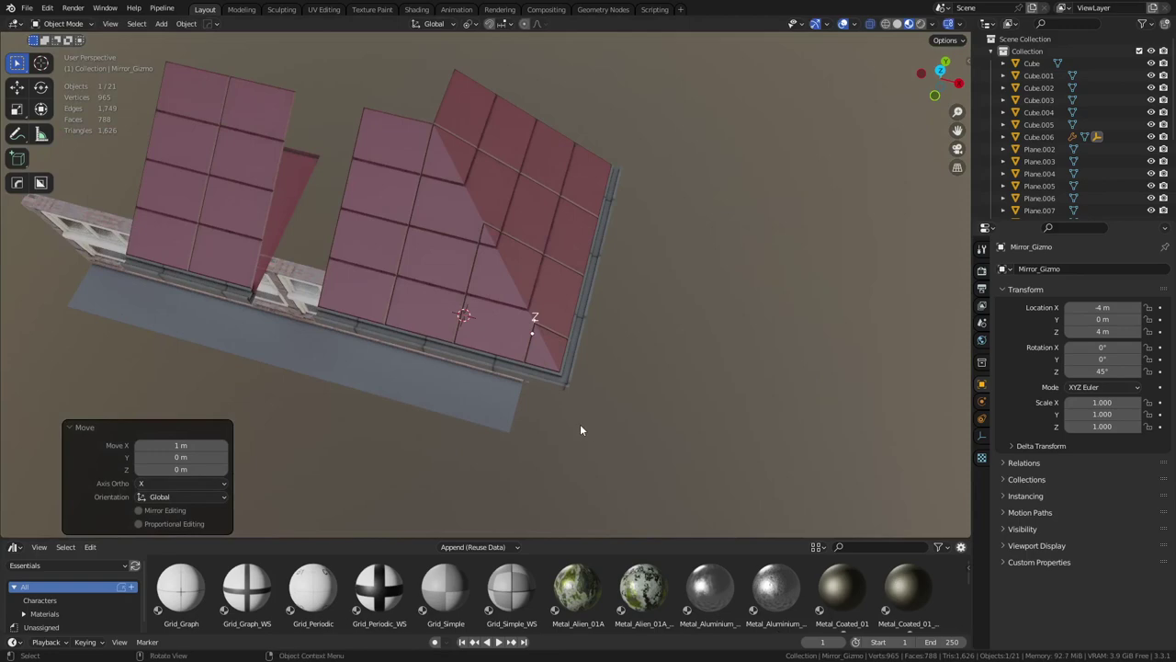
- Return to top view and select the extended roof corner with its Mirror modifier settings
middle_drag(578, 424, 643, 444)
shift+middle_drag(581, 407, 661, 406)
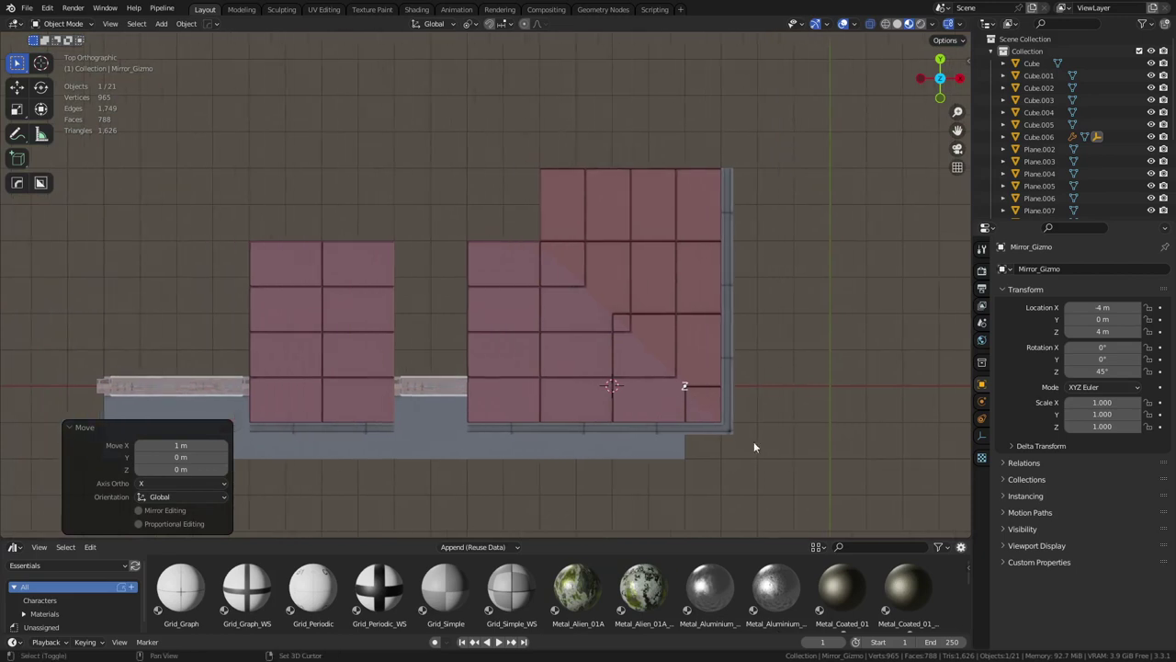
shift+middle_drag(754, 447, 715, 411)
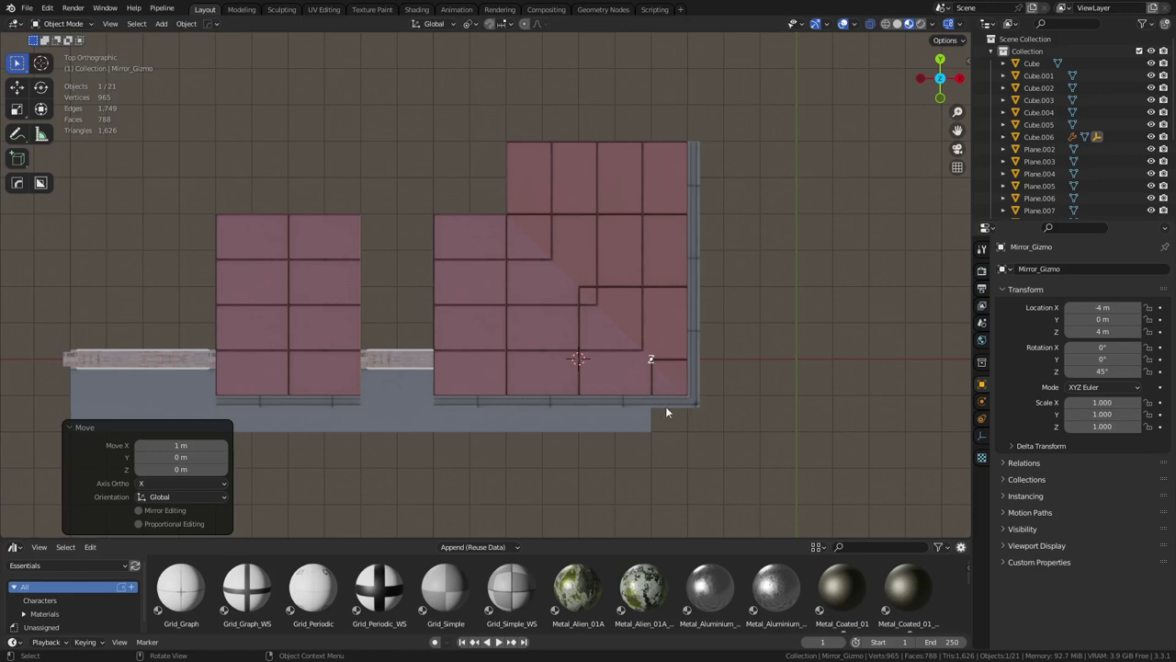
shift+middle_drag(666, 407, 677, 452)
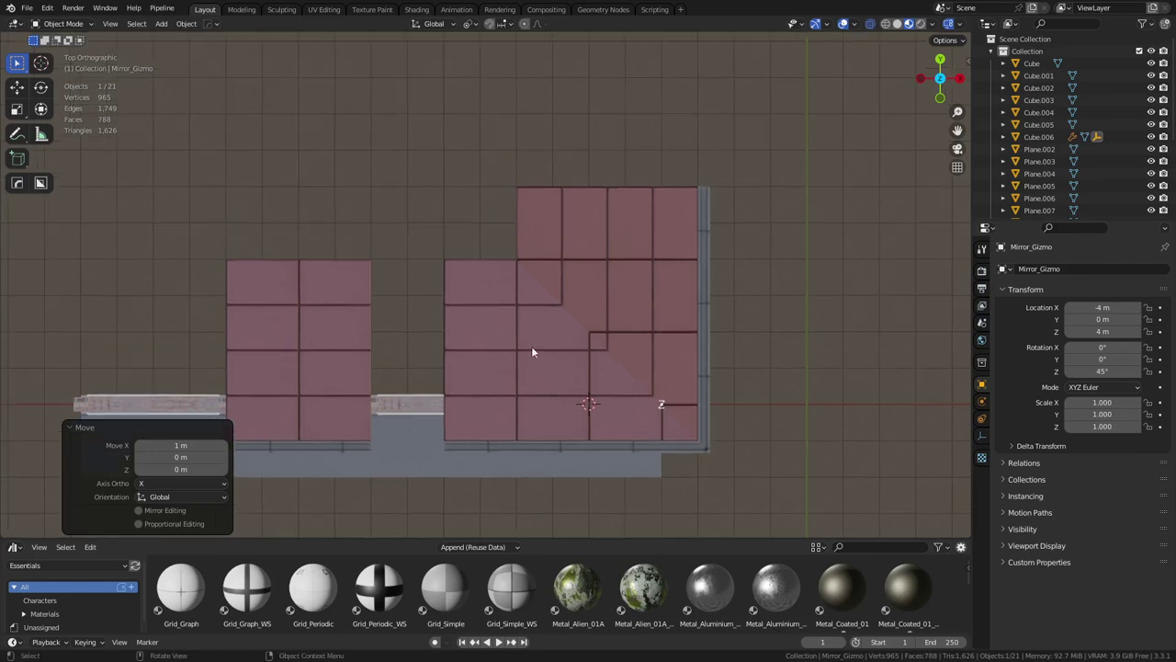
click(615, 378)
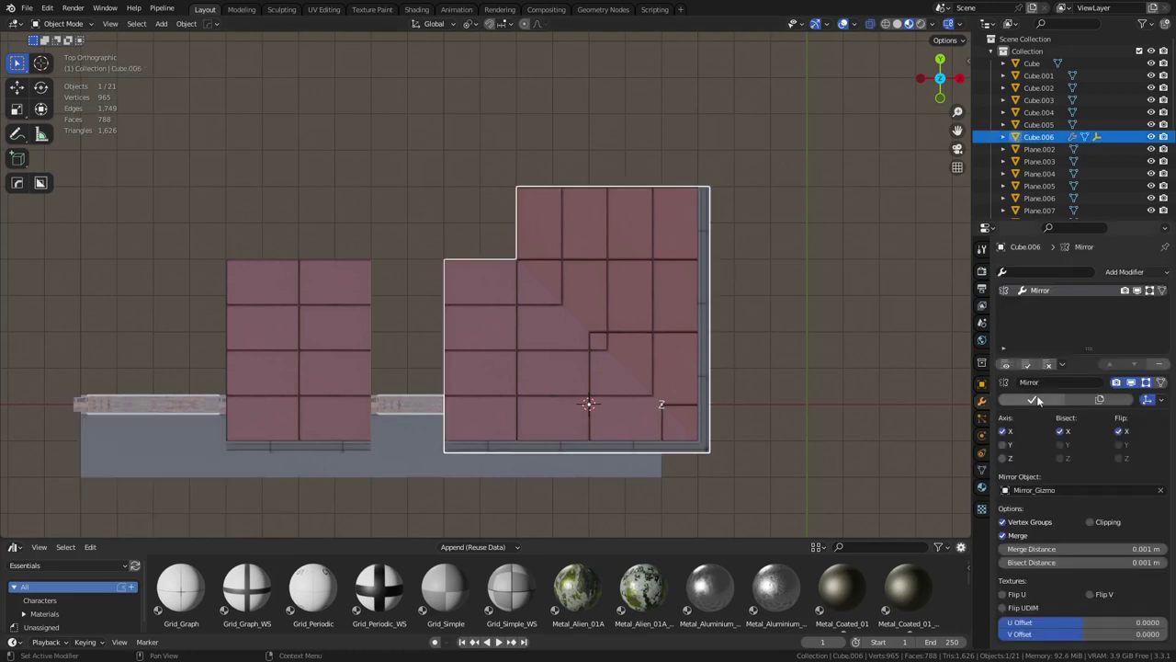